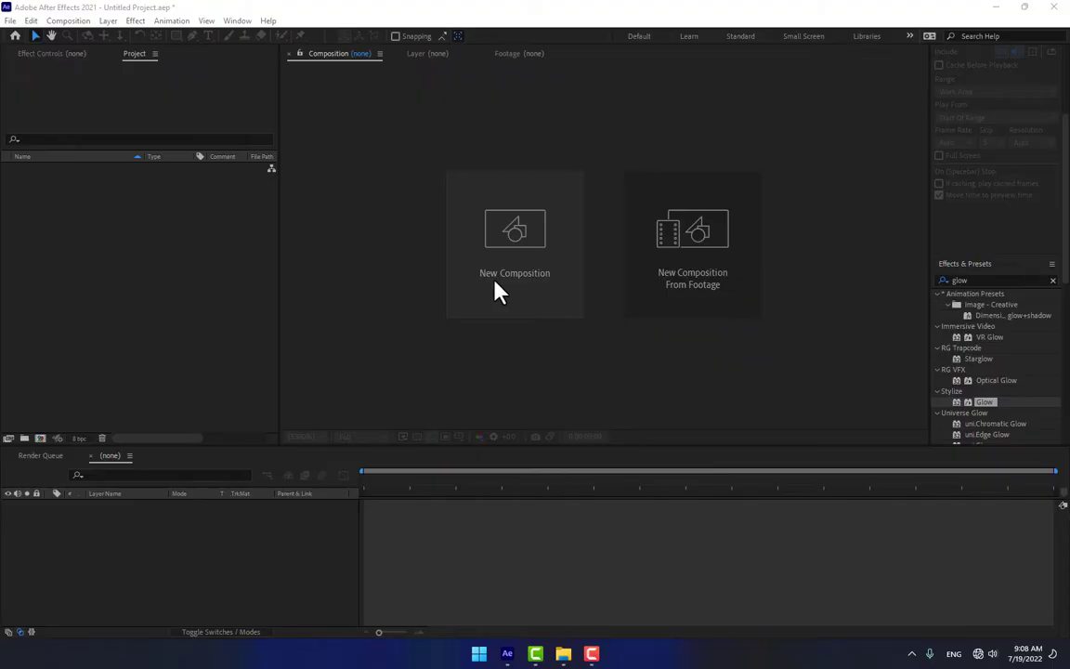
Build a DSCN4802 composition from DSCN4802.MOV on the Desktop and scrub to about 2 seconds.
{"action": "left_click", "coordinate": [710, 276]}
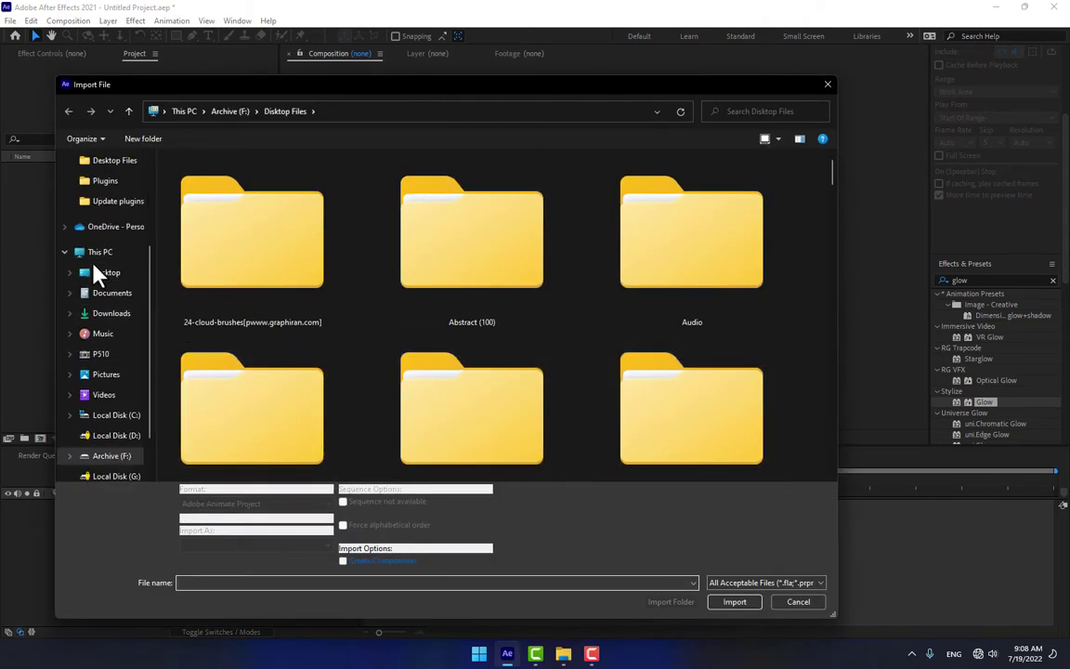
{"action": "left_click", "coordinate": [97, 273]}
{"action": "double_click", "coordinate": [388, 302]}
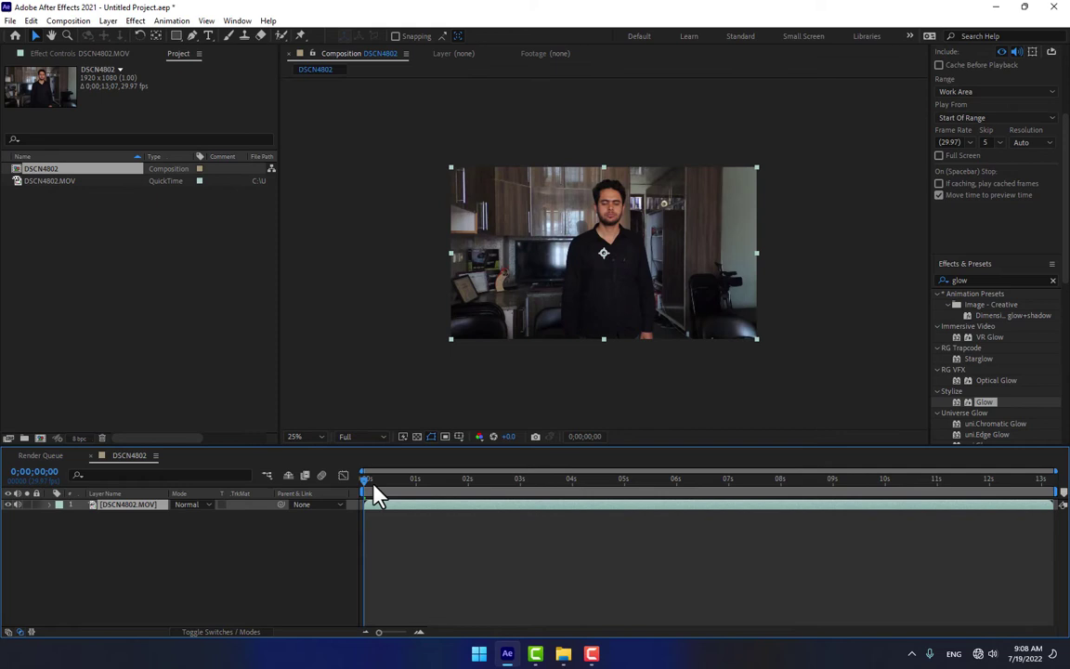
{"action": "left_click_drag", "start_coordinate": [375, 492], "coordinate": [482, 490]}
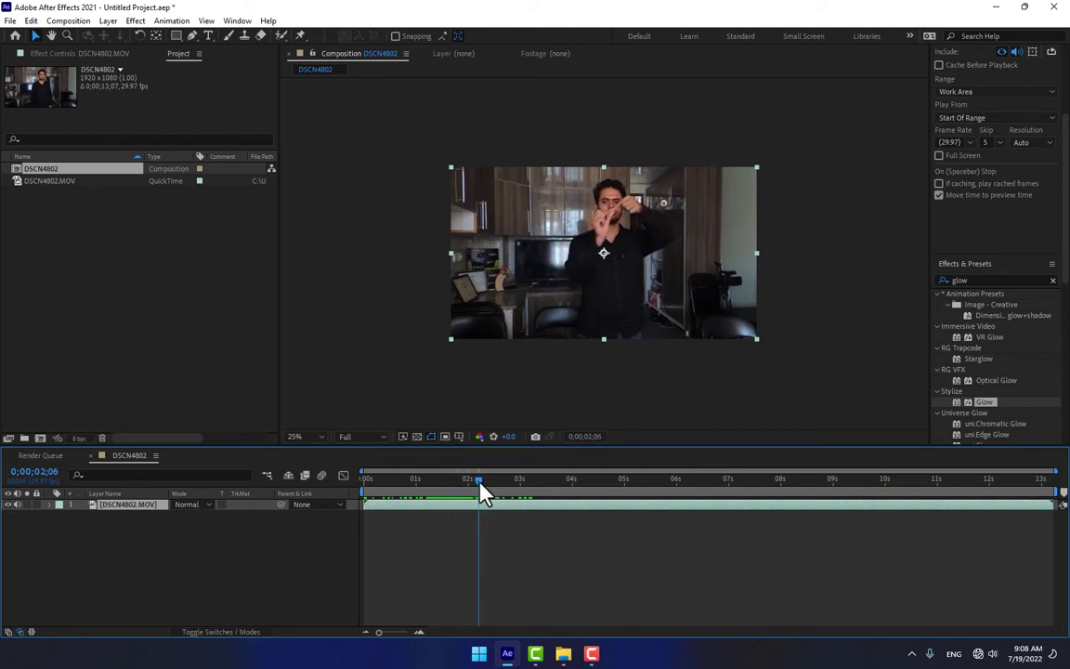
{"action": "left_click", "coordinate": [36, 506]}
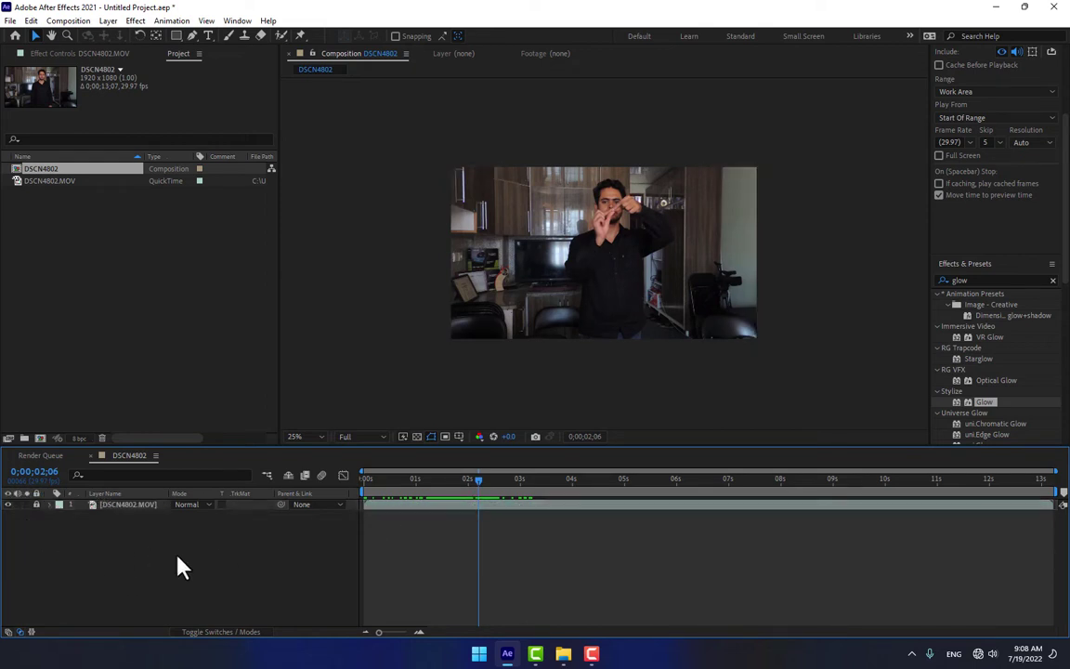
Create a new solid layer named 'Screen' above the DSCN4802 video layer.
{"action": "right_click", "coordinate": [296, 567]}
{"action": "mouse_move", "coordinate": [336, 408]}
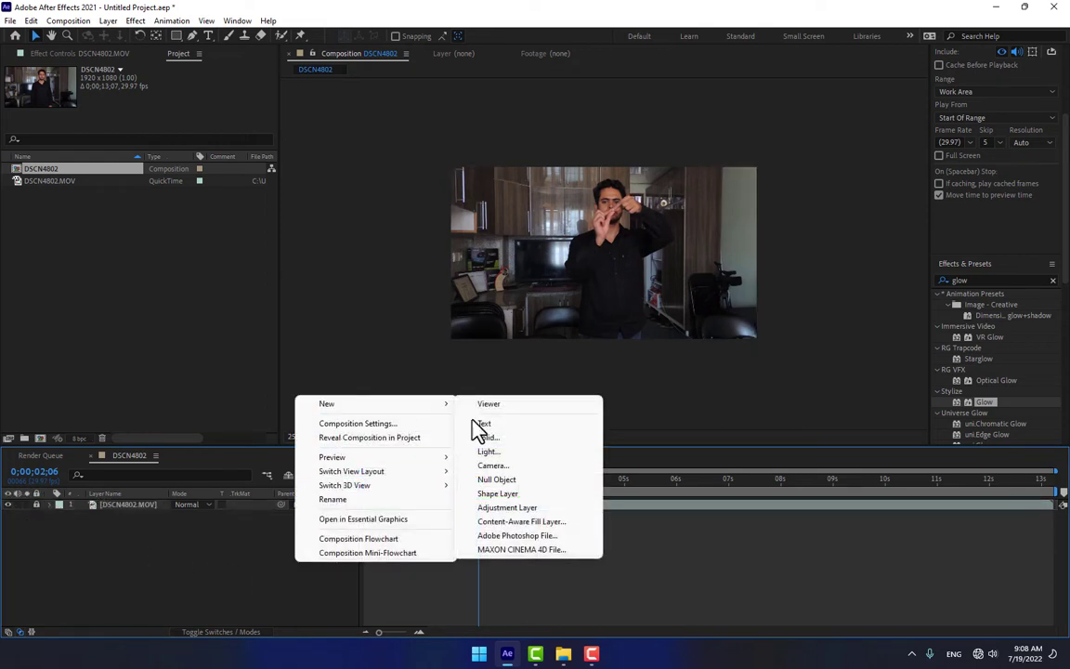
{"action": "left_click", "coordinate": [517, 440]}
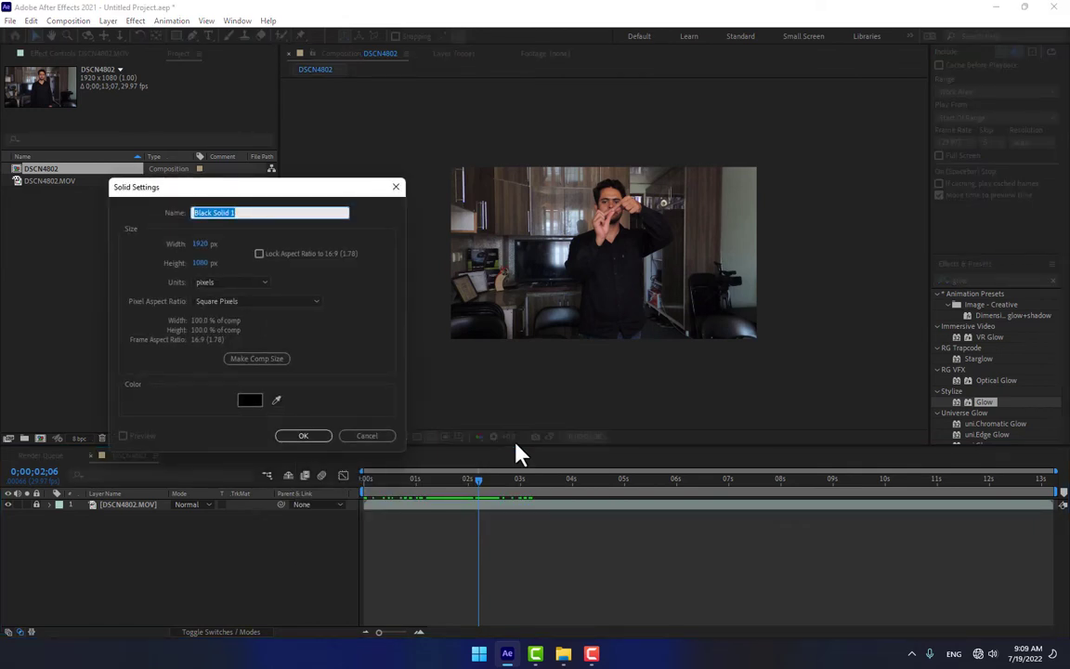
{"action": "key", "text": "BackSpace"}
{"action": "type", "text": "Screen"}
{"action": "key", "text": "Return"}
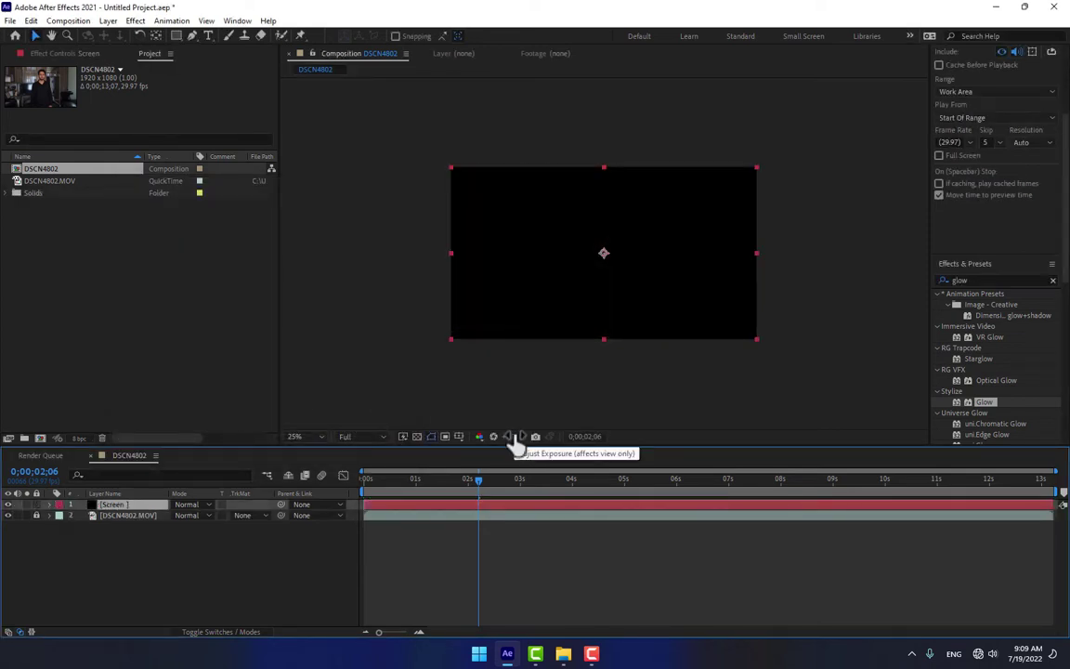
Change the Screen solid's colour to fully saturated bright blue (00C0FF).
{"action": "key", "text": "ctrl+shift+y"}
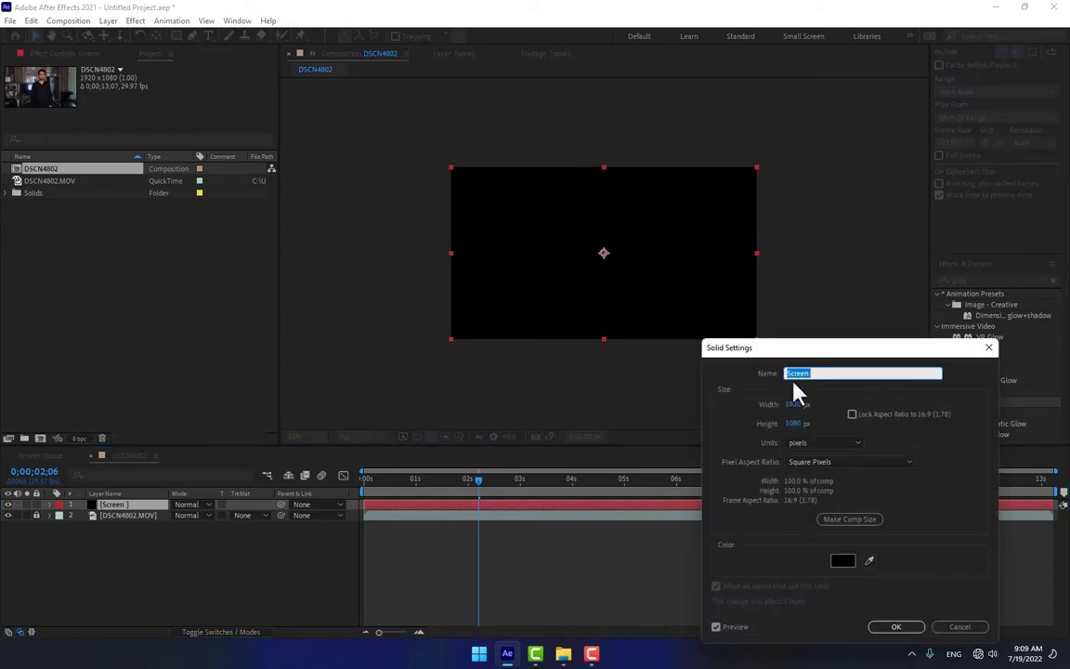
{"action": "left_click_drag", "start_coordinate": [800, 349], "coordinate": [693, 251]}
{"action": "left_click", "coordinate": [735, 462]}
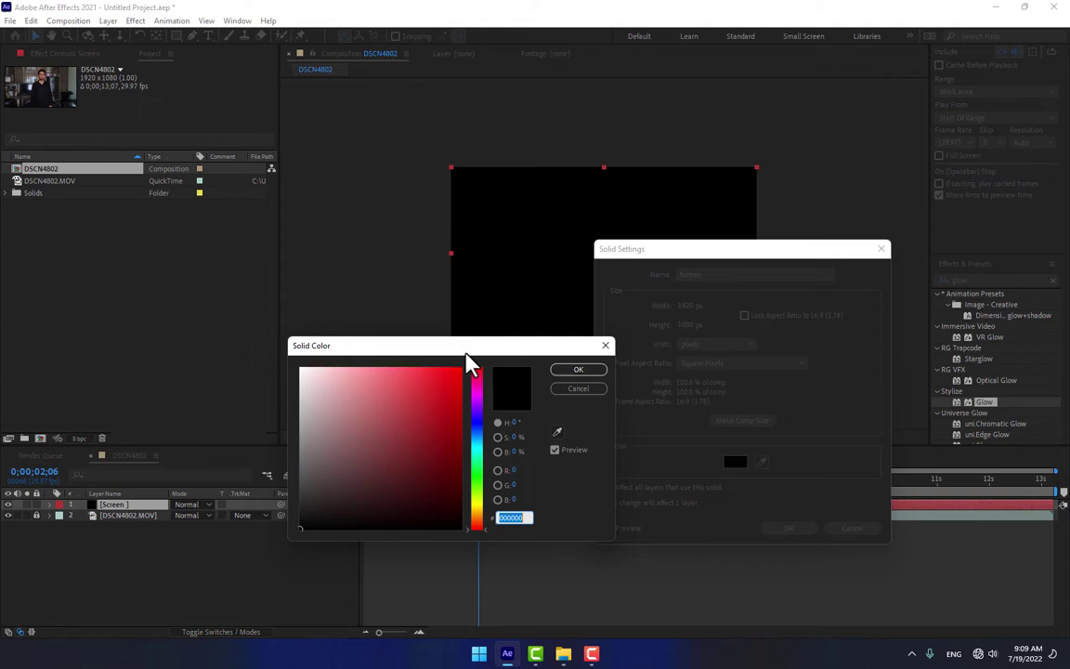
{"action": "left_click", "coordinate": [477, 448]}
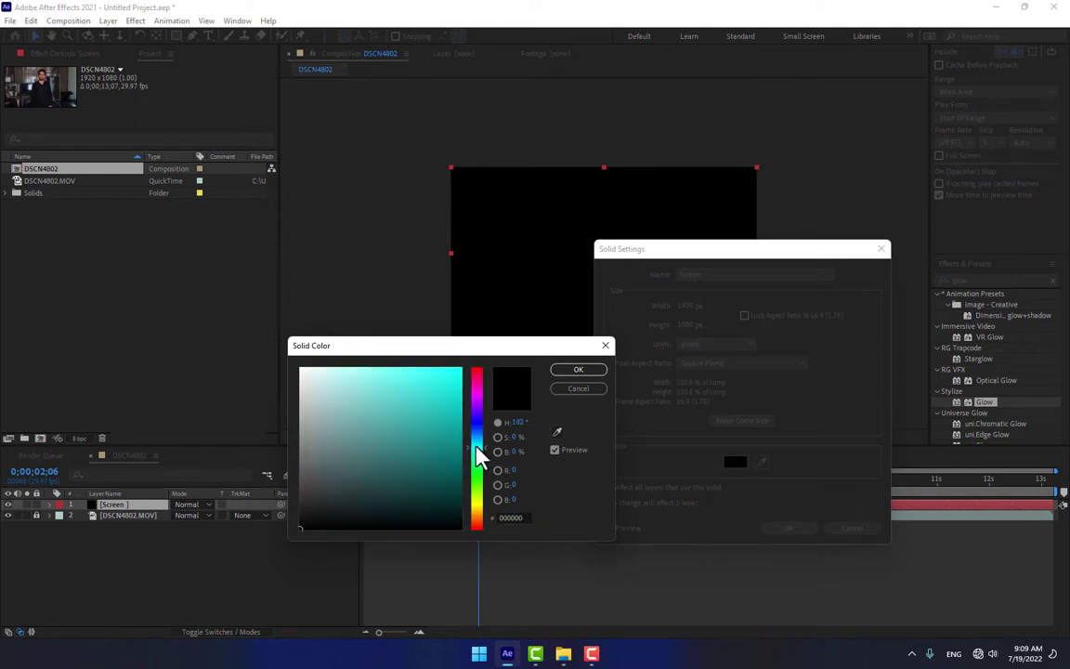
{"action": "left_click_drag", "start_coordinate": [476, 448], "coordinate": [476, 443]}
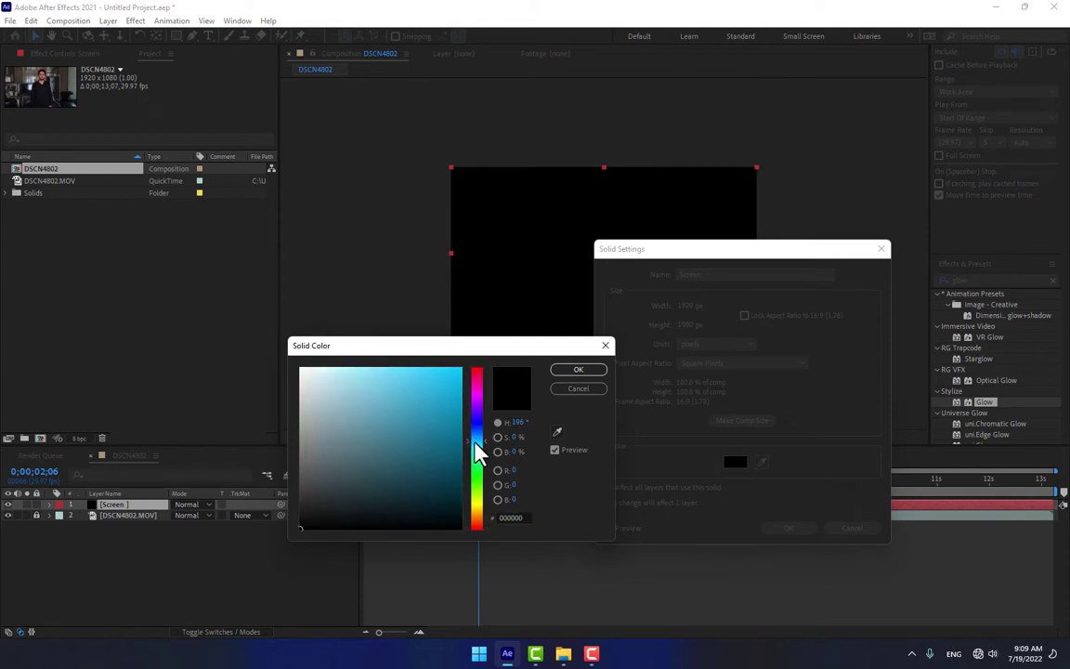
{"action": "left_click", "coordinate": [461, 368]}
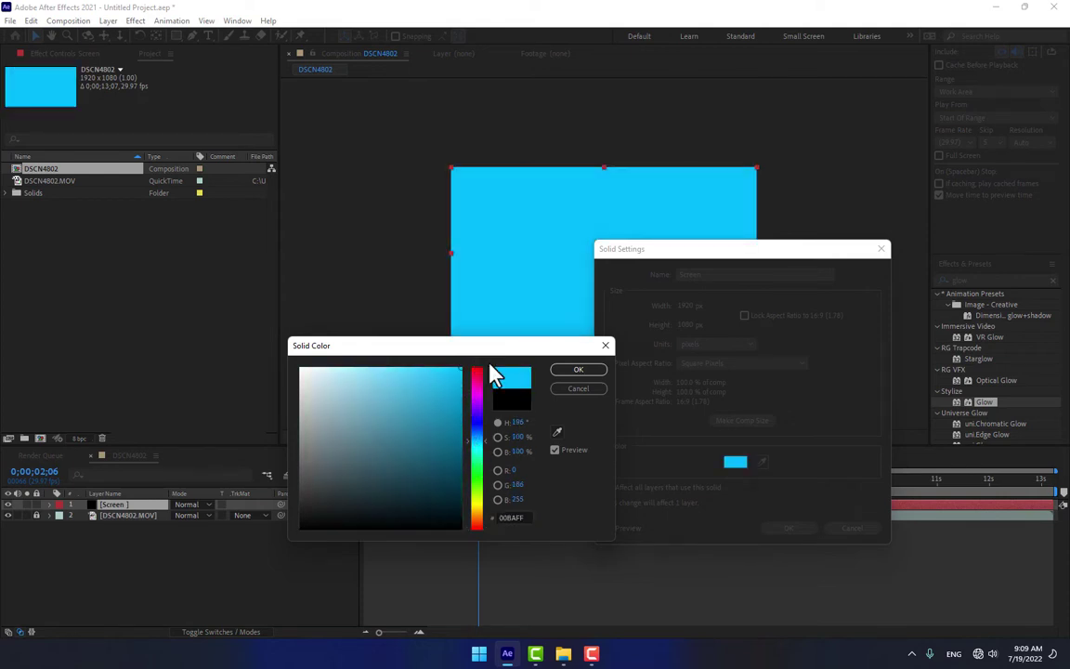
{"action": "left_click", "coordinate": [478, 441]}
{"action": "left_click", "coordinate": [577, 388]}
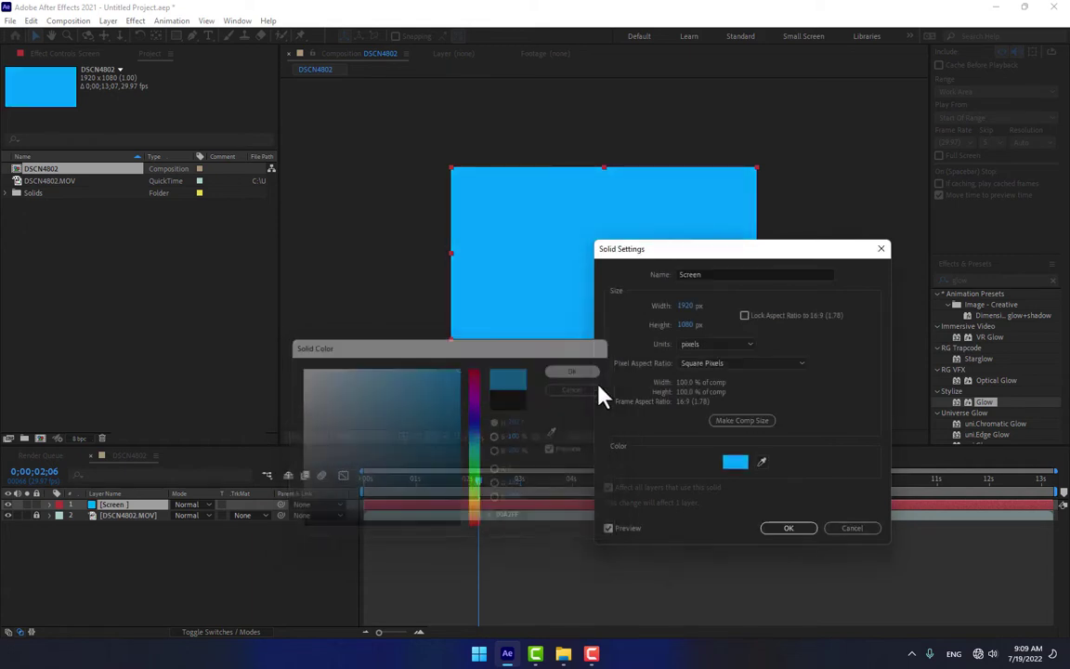
{"action": "left_click", "coordinate": [788, 527]}
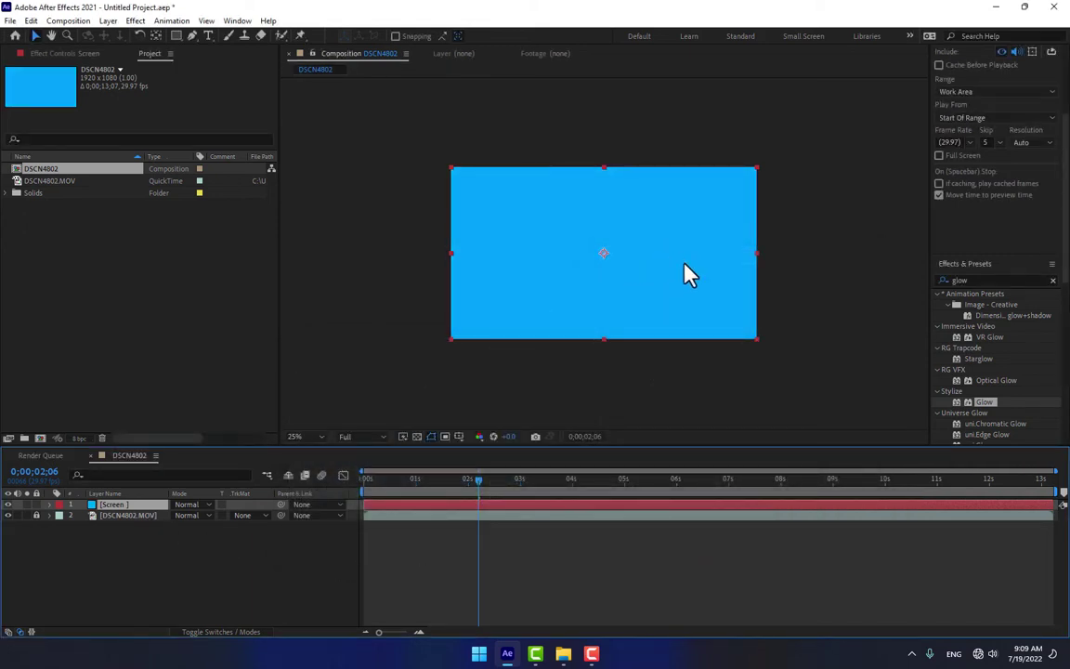
Set the composition magnification to Fit and widen the viewer area.
{"action": "key", "text": "period"}
{"action": "left_click", "coordinate": [302, 436]}
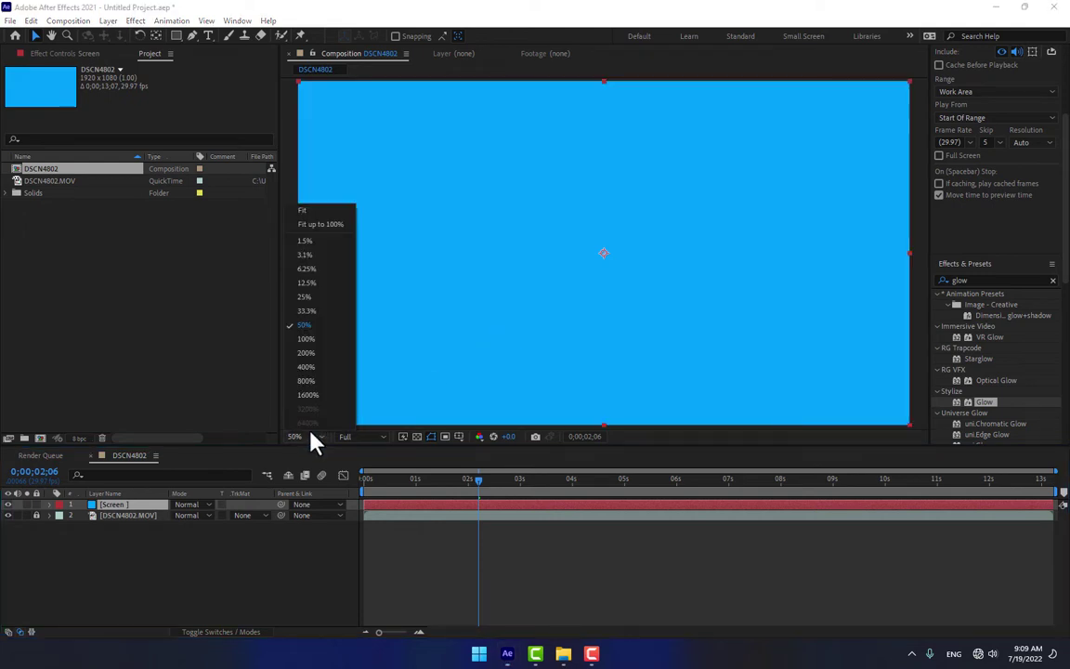
{"action": "left_click", "coordinate": [304, 222]}
{"action": "left_click_drag", "start_coordinate": [280, 272], "coordinate": [199, 283]}
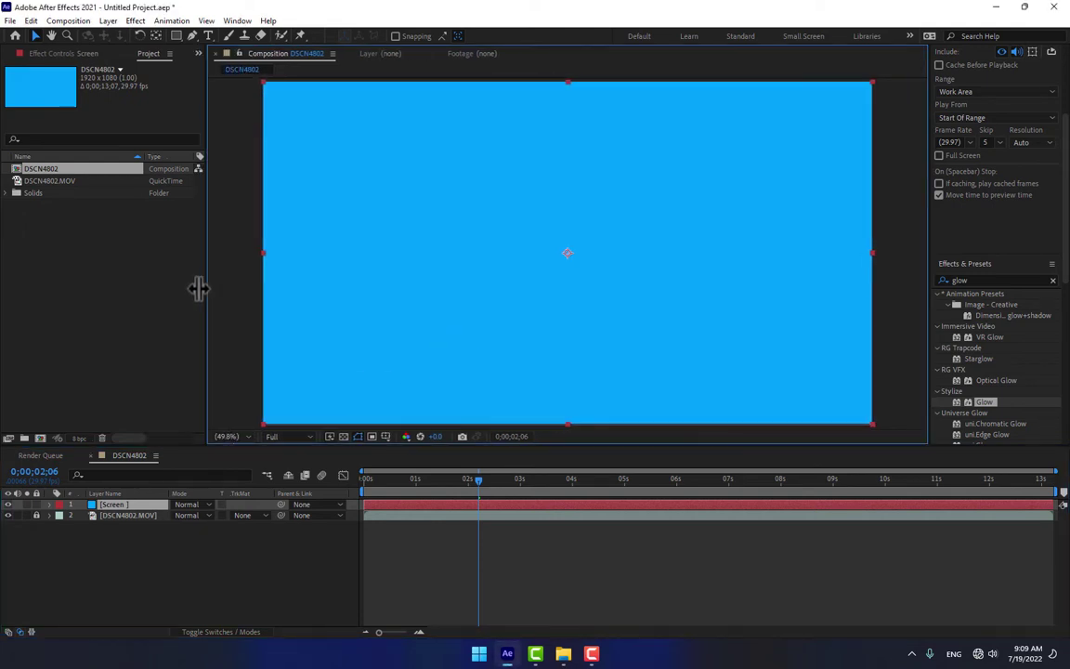
Apply Corner Pin to the Screen layer and lower its opacity to 30%.
{"action": "left_click", "coordinate": [955, 279]}
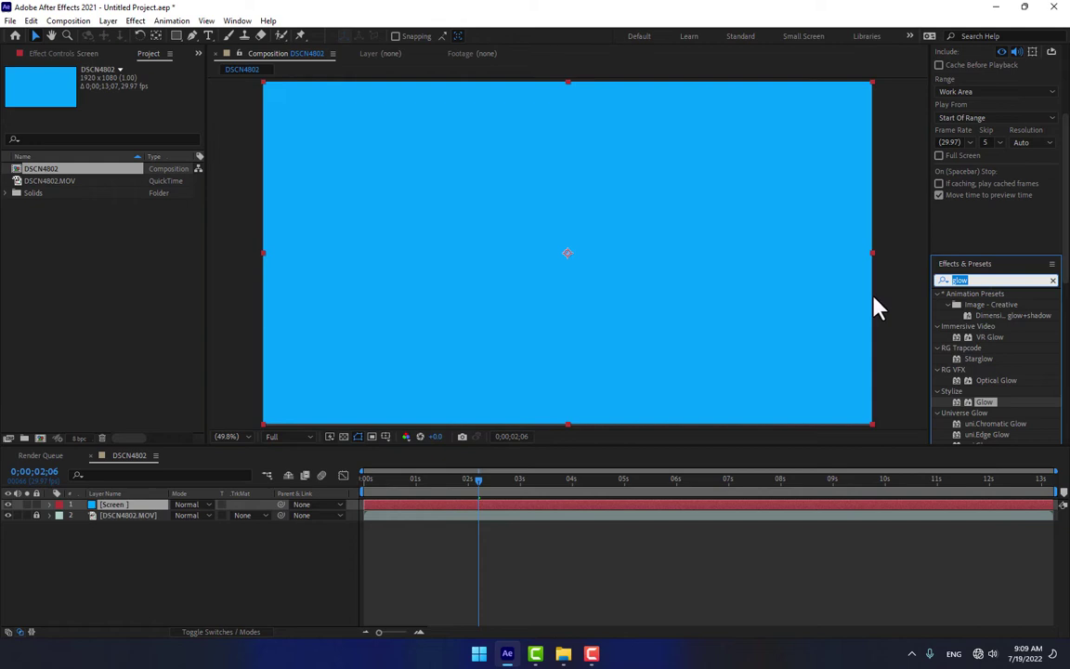
{"action": "type", "text": "corn"}
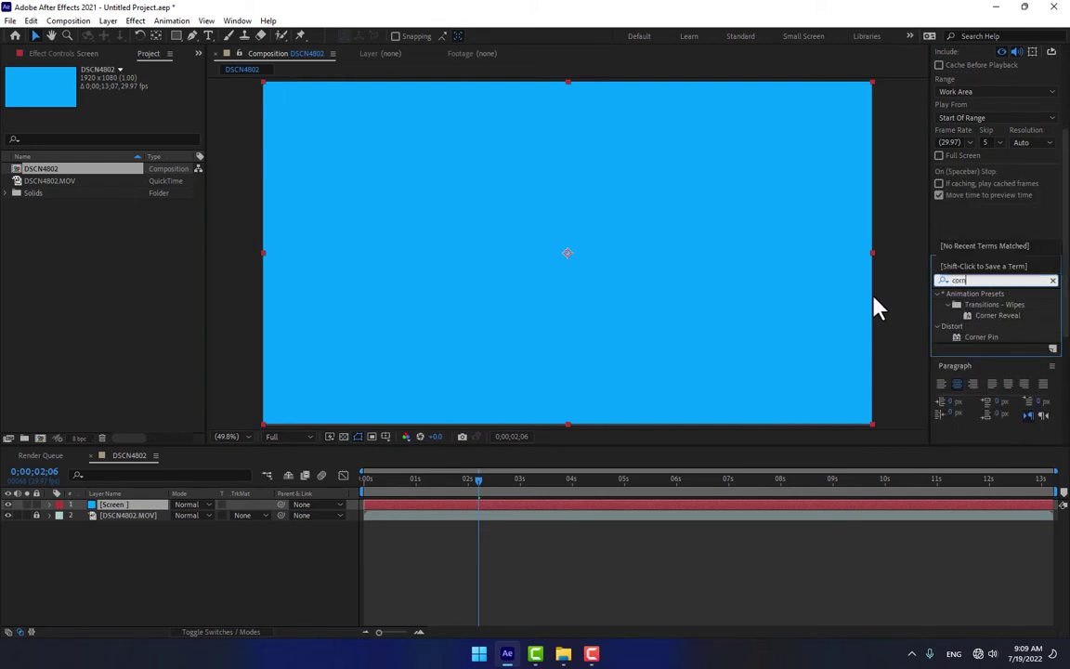
{"action": "left_click_drag", "start_coordinate": [977, 336], "coordinate": [568, 363]}
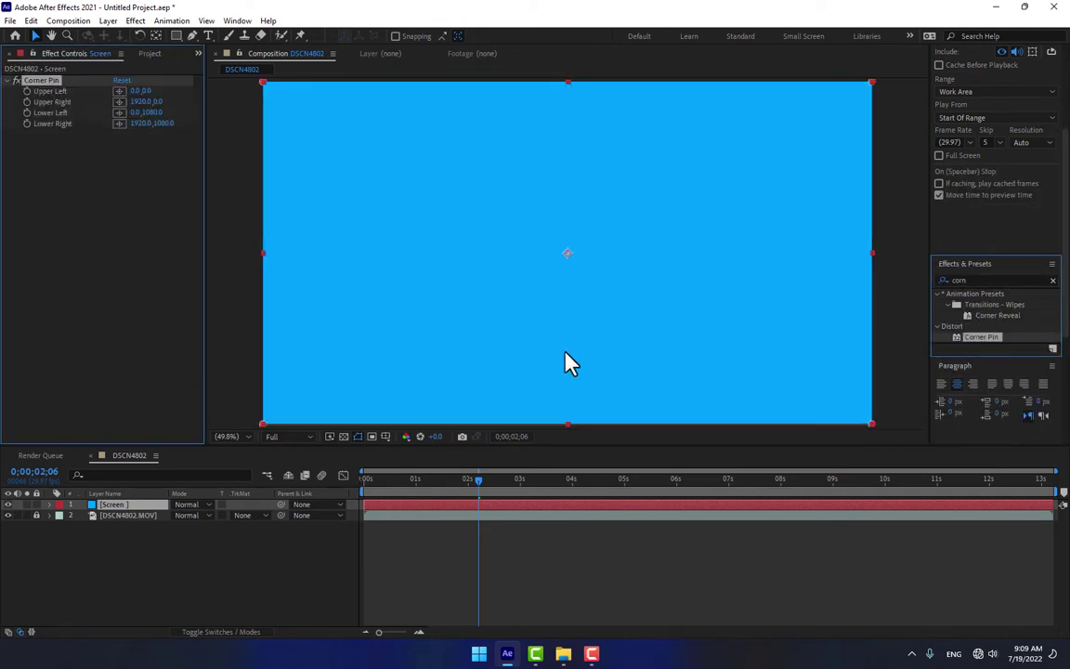
{"action": "left_click", "coordinate": [104, 506]}
{"action": "key", "text": "t"}
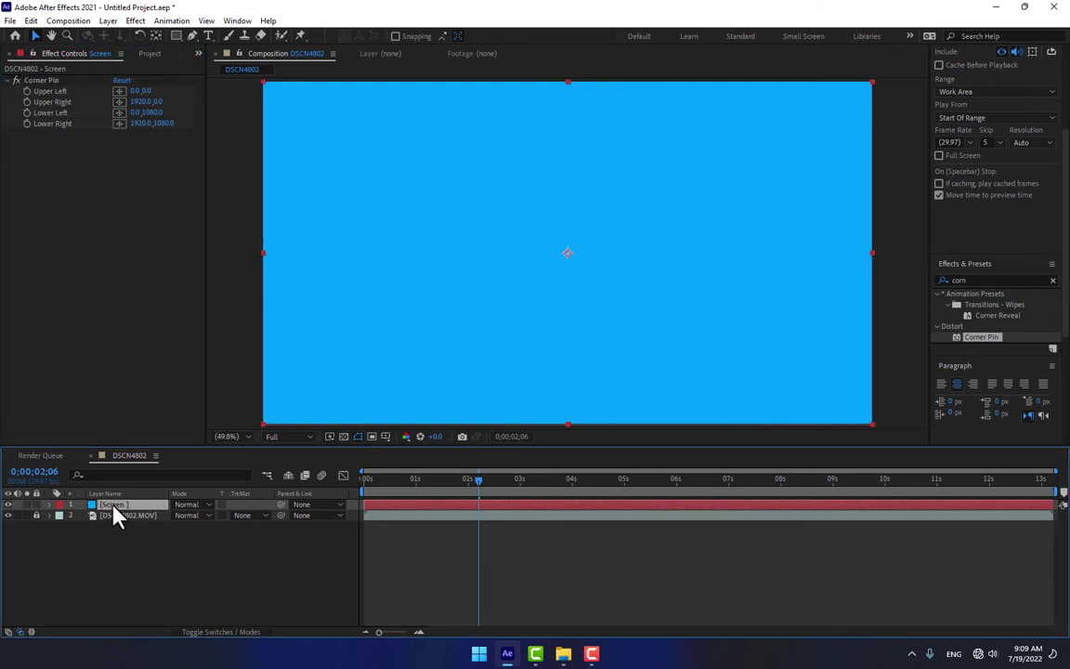
{"action": "left_click_drag", "start_coordinate": [176, 515], "coordinate": [116, 510]}
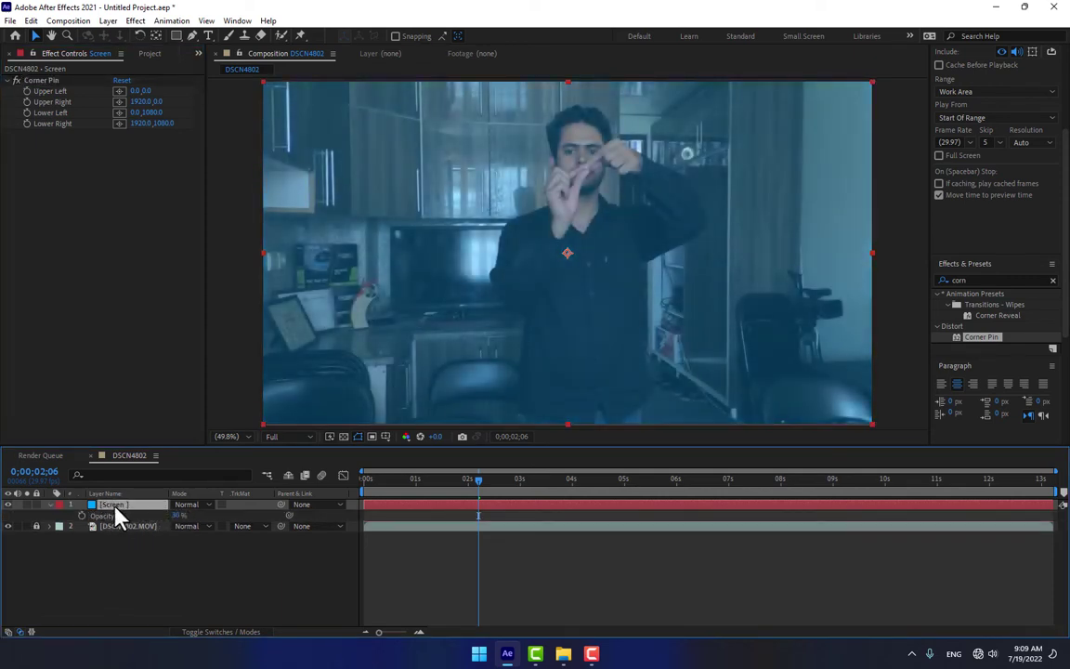
{"action": "left_click", "coordinate": [41, 81]}
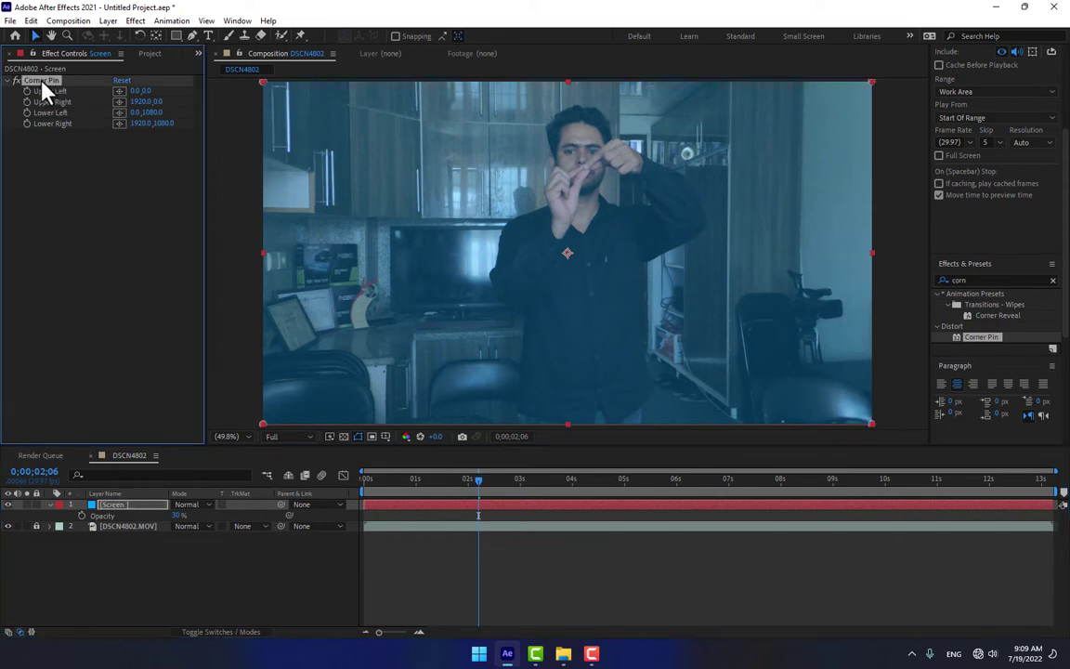
Drag all four Corner Pin corners into a small patch between the man's hands, then preview.
{"action": "left_click_drag", "start_coordinate": [873, 83], "coordinate": [553, 176]}
{"action": "left_click_drag", "start_coordinate": [258, 86], "coordinate": [579, 176]}
{"action": "left_click_drag", "start_coordinate": [264, 426], "coordinate": [604, 191]}
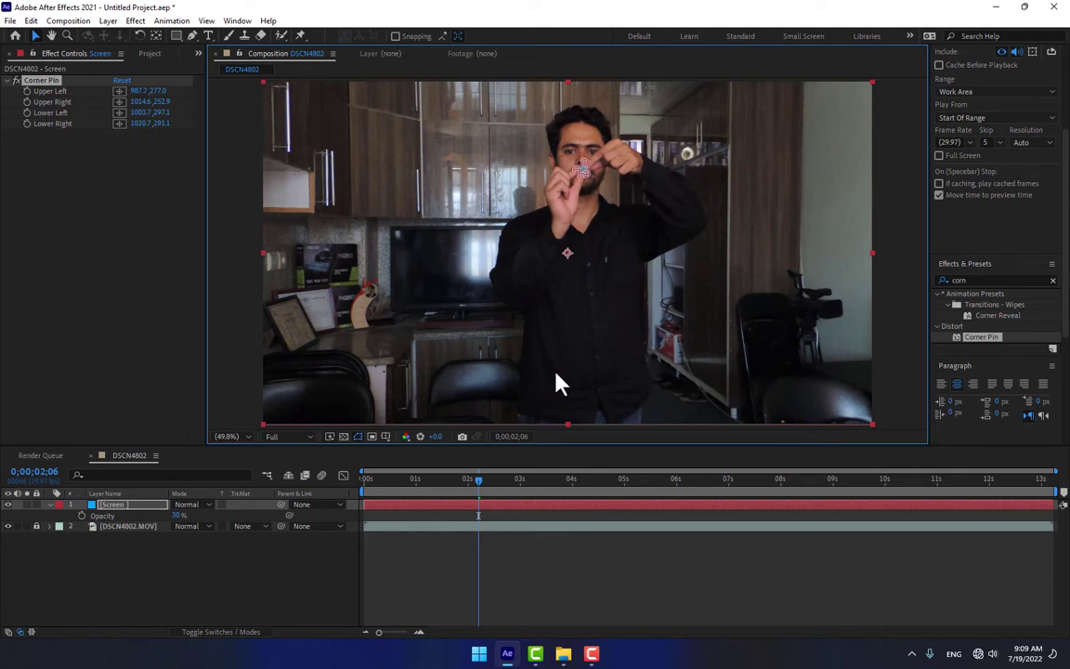
{"action": "left_click", "coordinate": [476, 517]}
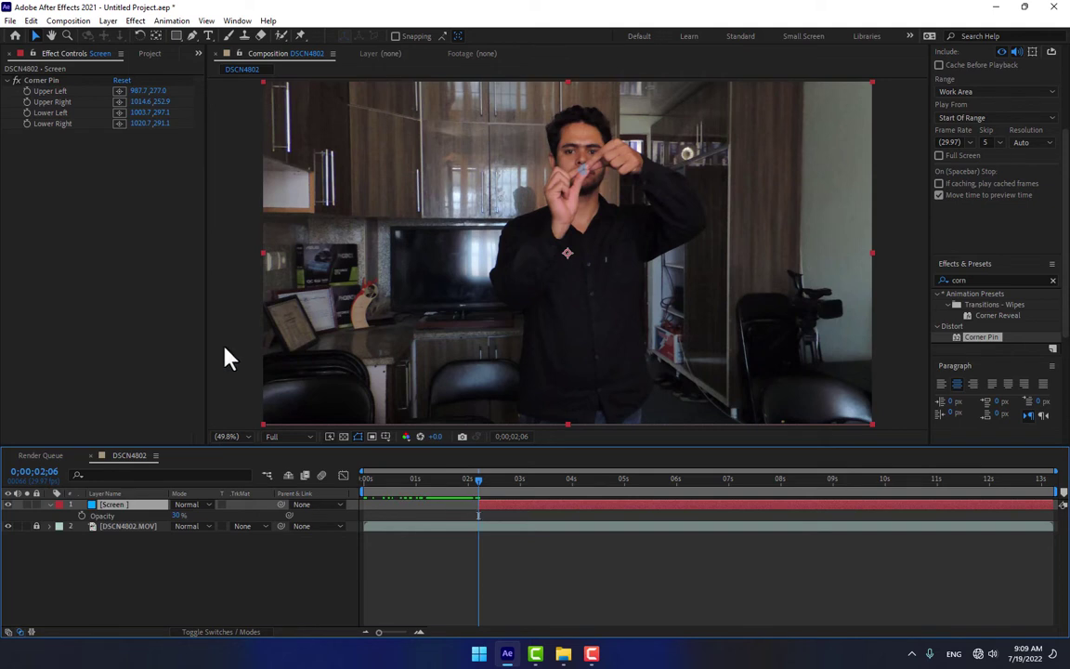
{"action": "left_click", "coordinate": [29, 121]}
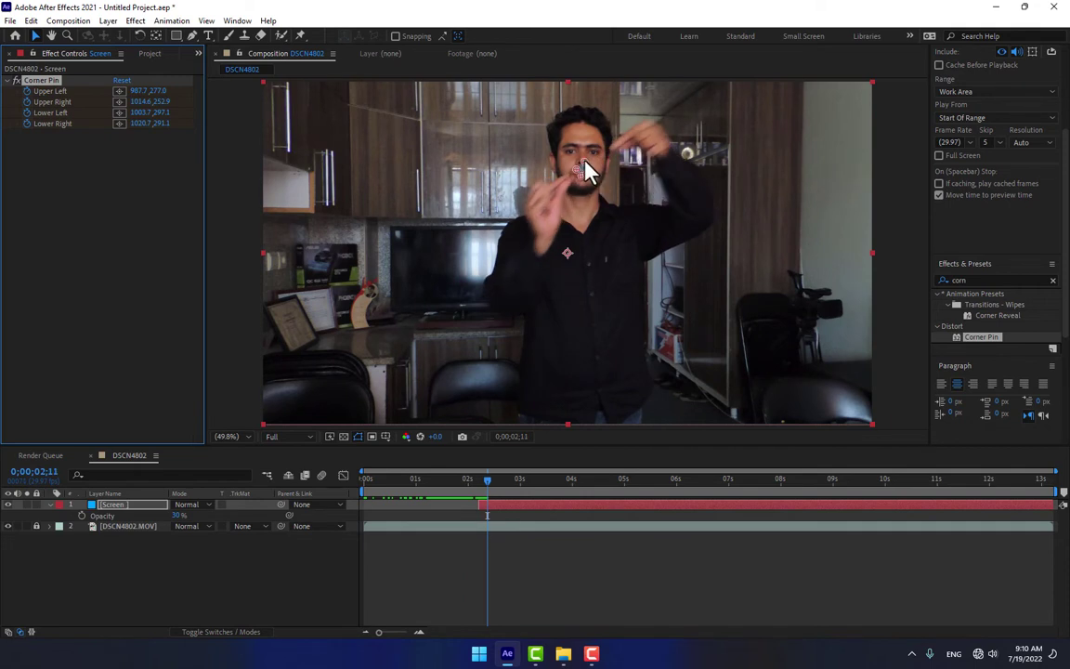
Spread the Corner Pin corners outward from the small patch toward the man's hands.
{"action": "left_click_drag", "start_coordinate": [585, 171], "coordinate": [612, 179]}
{"action": "left_click_drag", "start_coordinate": [559, 143], "coordinate": [567, 146]}
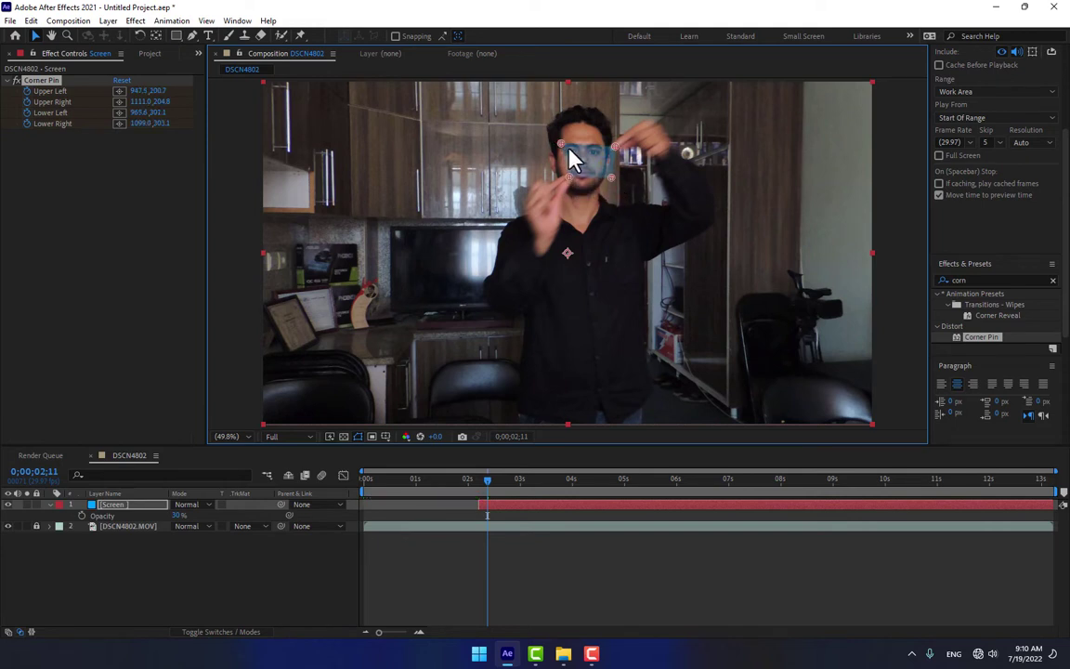
{"action": "key", "text": "space"}
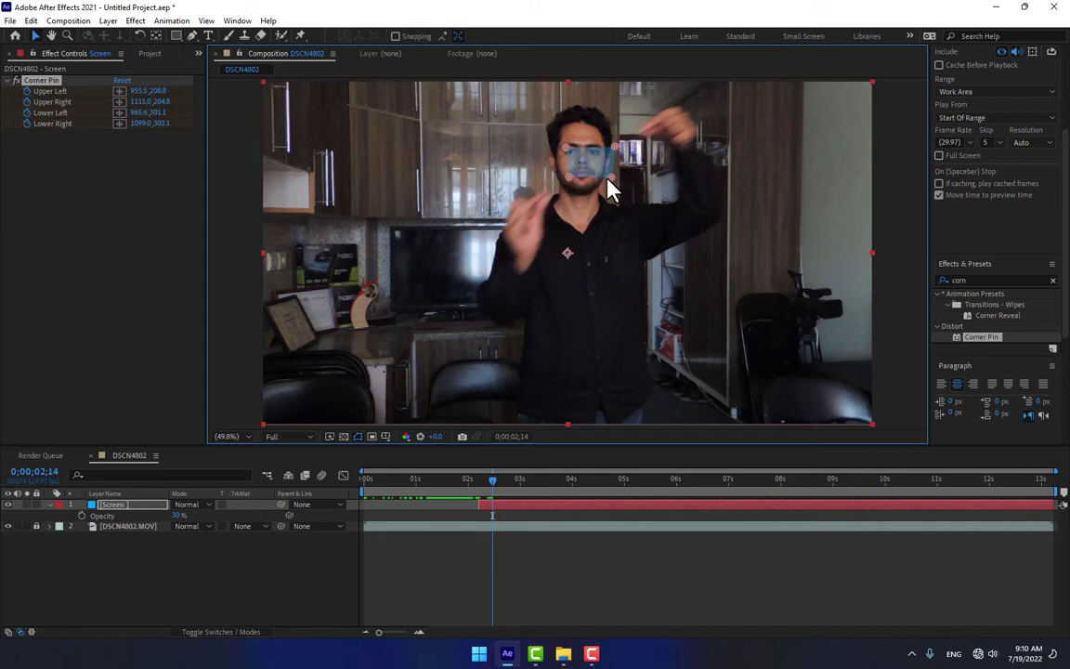
{"action": "left_click_drag", "start_coordinate": [611, 179], "coordinate": [638, 198]}
{"action": "left_click_drag", "start_coordinate": [569, 177], "coordinate": [526, 209]}
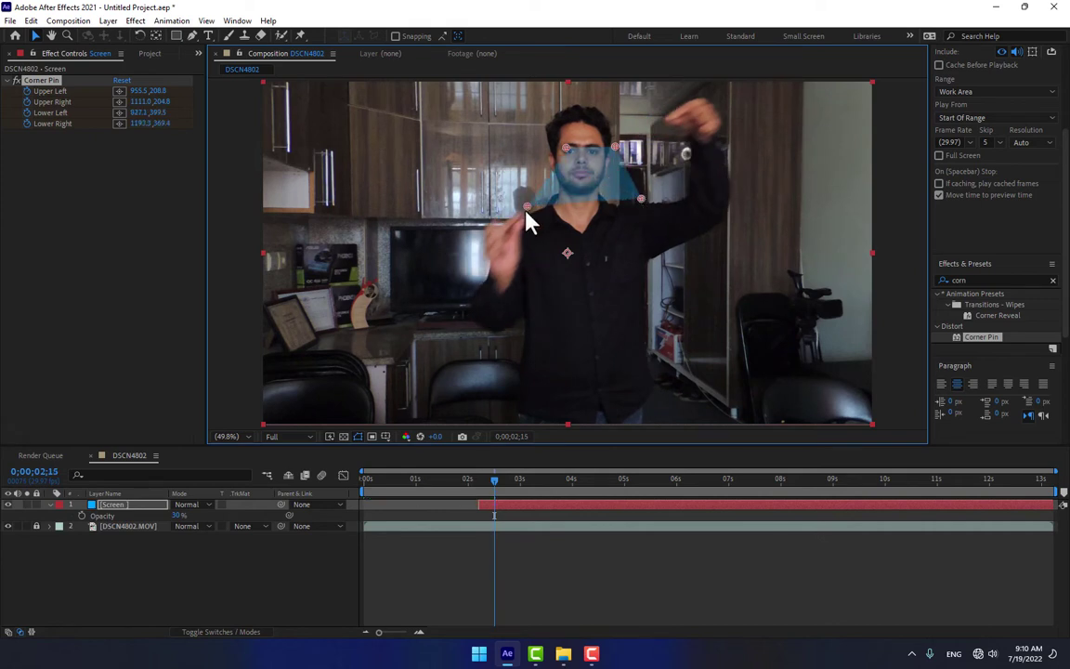
{"action": "left_click_drag", "start_coordinate": [616, 147], "coordinate": [668, 119]}
{"action": "left_click_drag", "start_coordinate": [564, 151], "coordinate": [530, 118]}
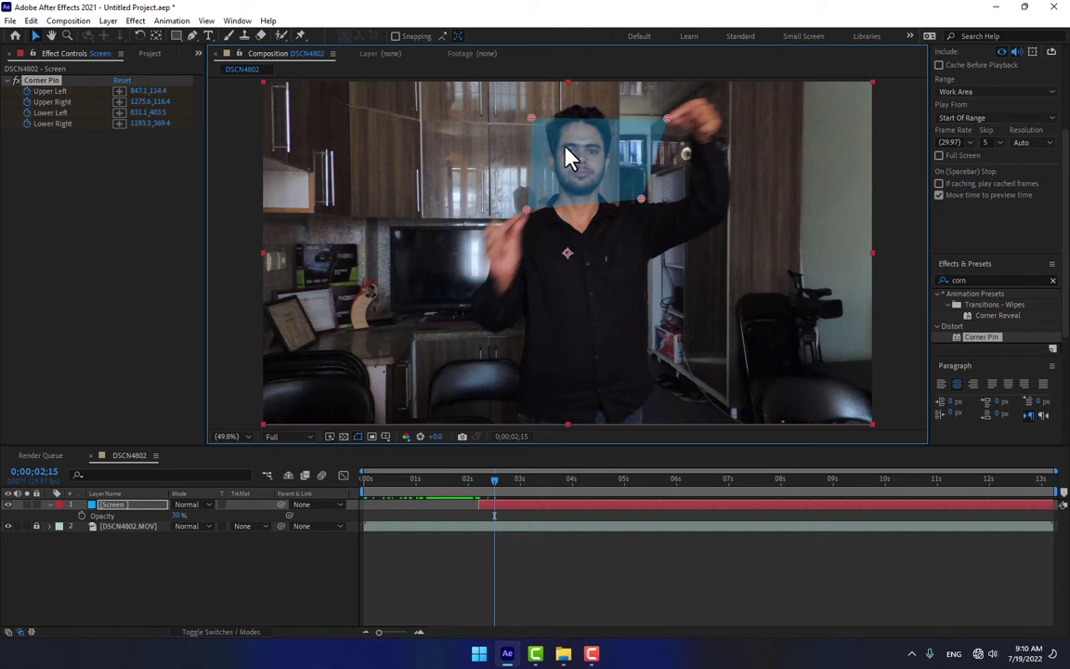
{"action": "left_click_drag", "start_coordinate": [641, 199], "coordinate": [711, 230]}
Step a few frames forward and pin the corners onto the raised fist and lower hand.
{"action": "key", "text": "Page_Down"}
{"action": "key", "text": "Page_Down"}
{"action": "key", "text": "Page_Down"}
{"action": "key", "text": "Page_Down"}
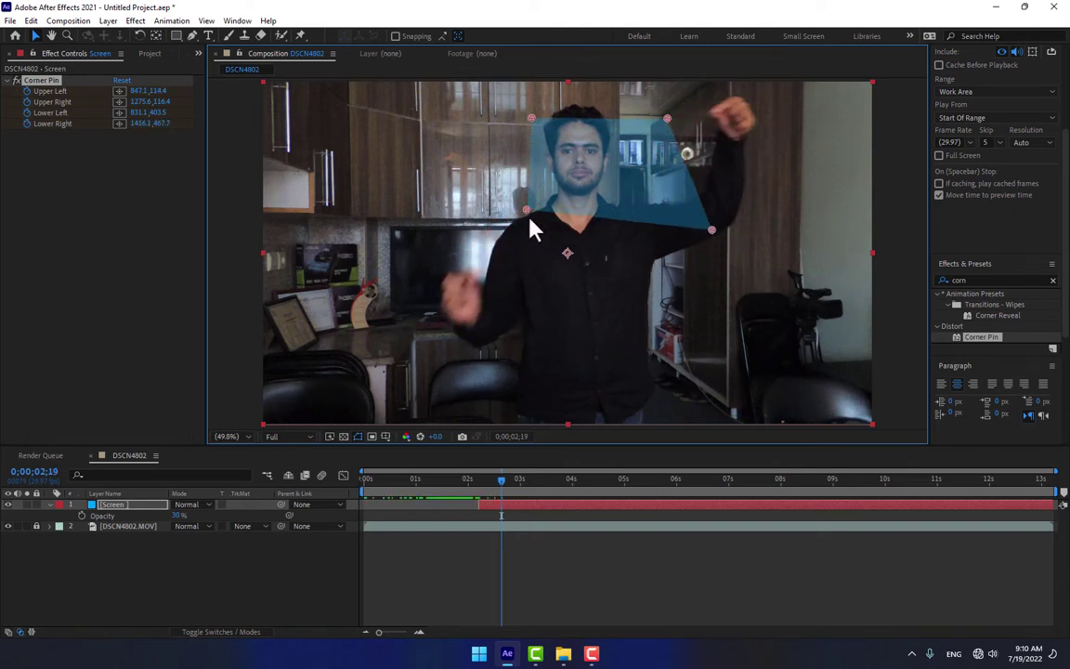
{"action": "left_click_drag", "start_coordinate": [528, 216], "coordinate": [467, 283]}
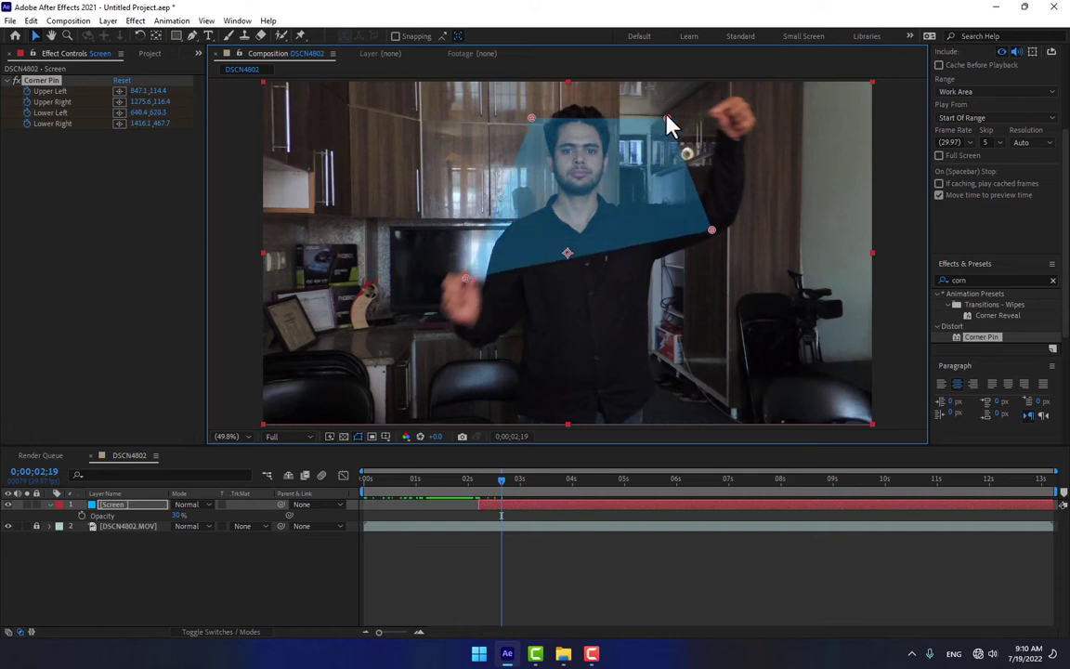
{"action": "left_click_drag", "start_coordinate": [668, 119], "coordinate": [721, 114]}
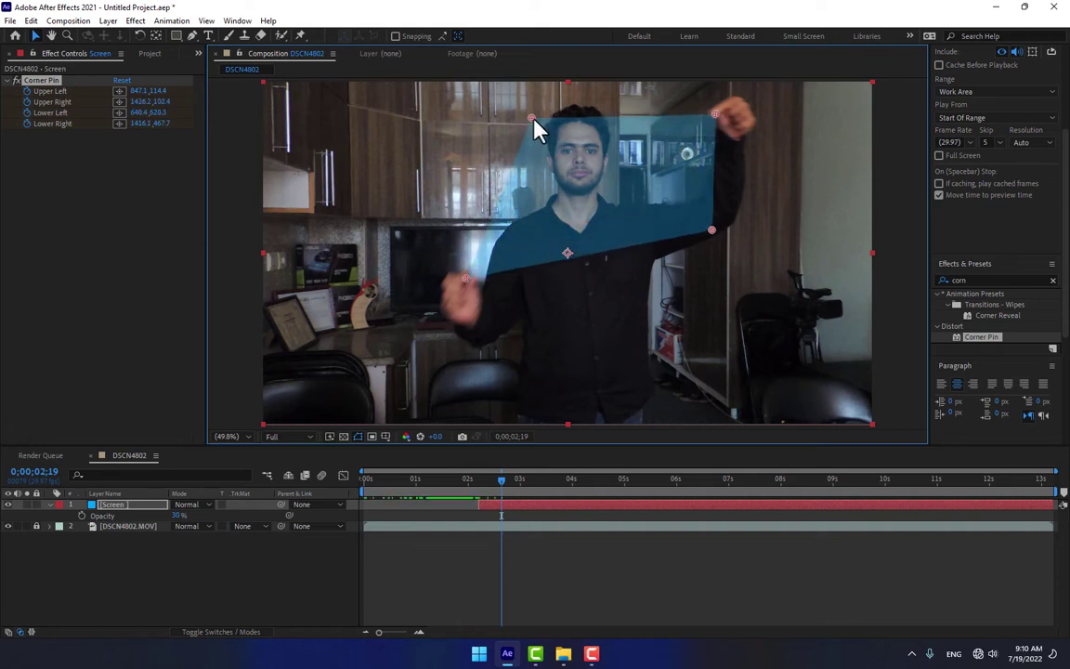
{"action": "left_click_drag", "start_coordinate": [530, 118], "coordinate": [476, 114]}
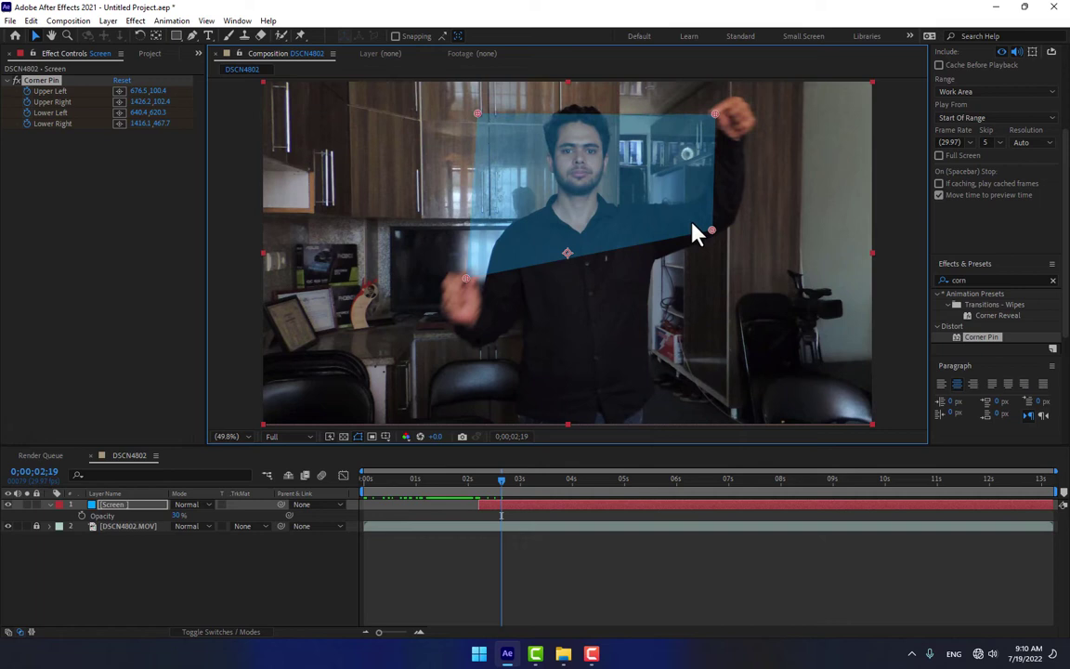
{"action": "left_click_drag", "start_coordinate": [712, 230], "coordinate": [718, 279]}
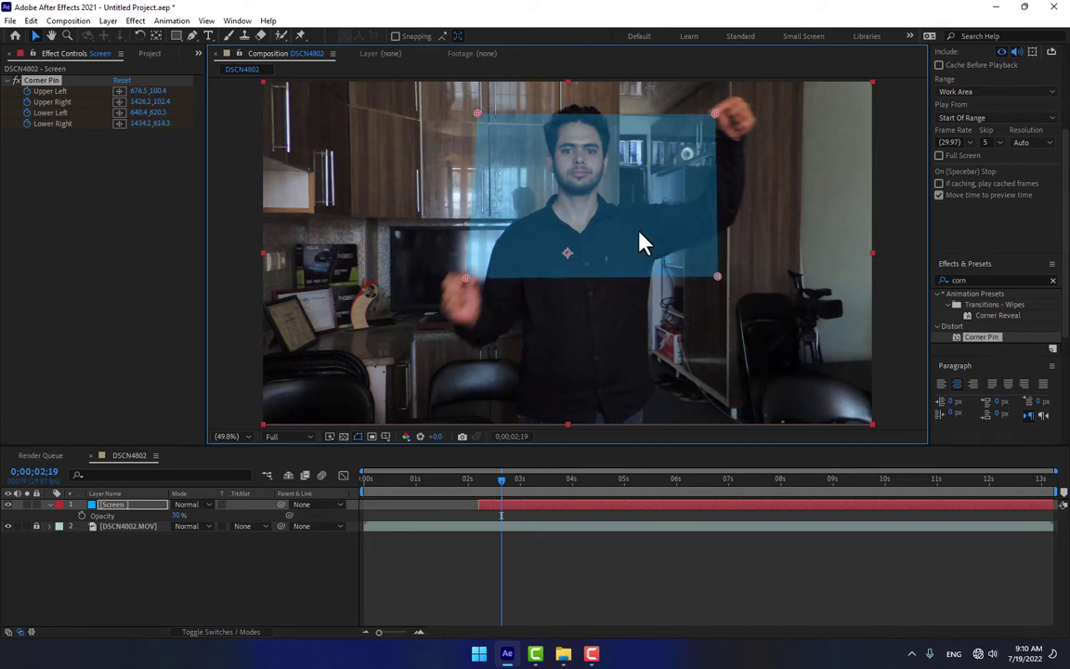
{"action": "left_click_drag", "start_coordinate": [475, 116], "coordinate": [467, 105]}
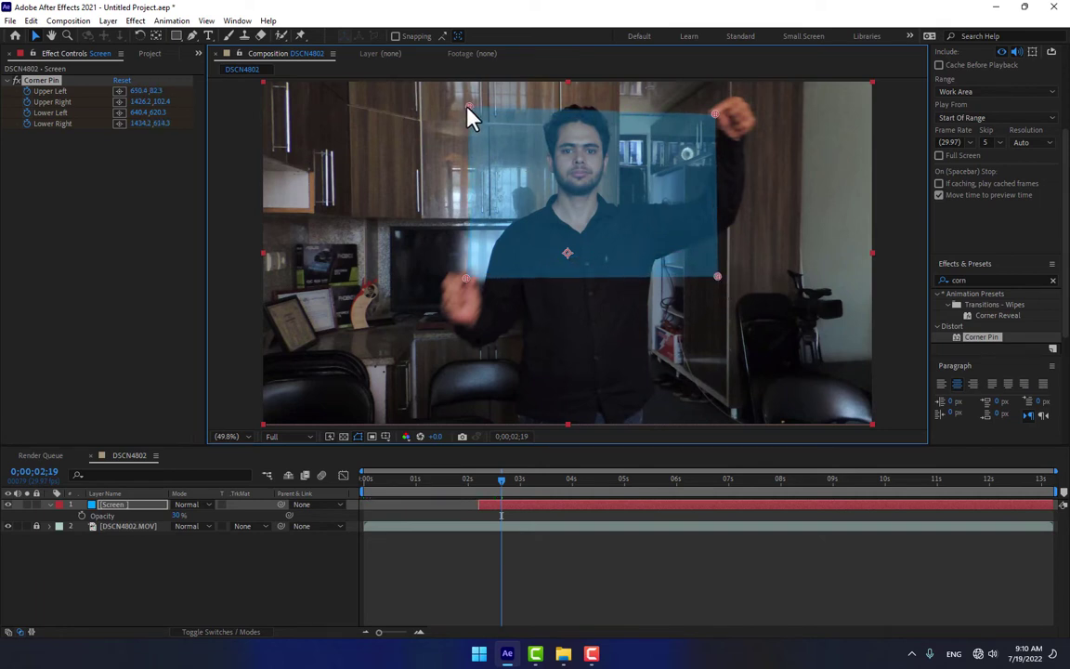
{"action": "key", "text": "space"}
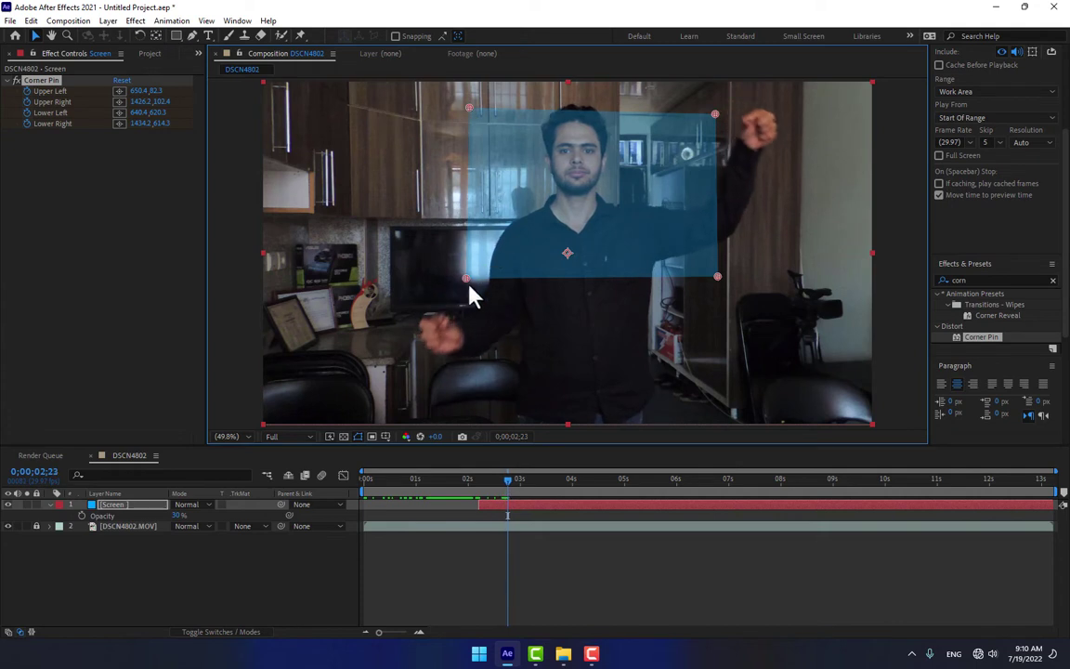
{"action": "left_click_drag", "start_coordinate": [467, 280], "coordinate": [443, 320]}
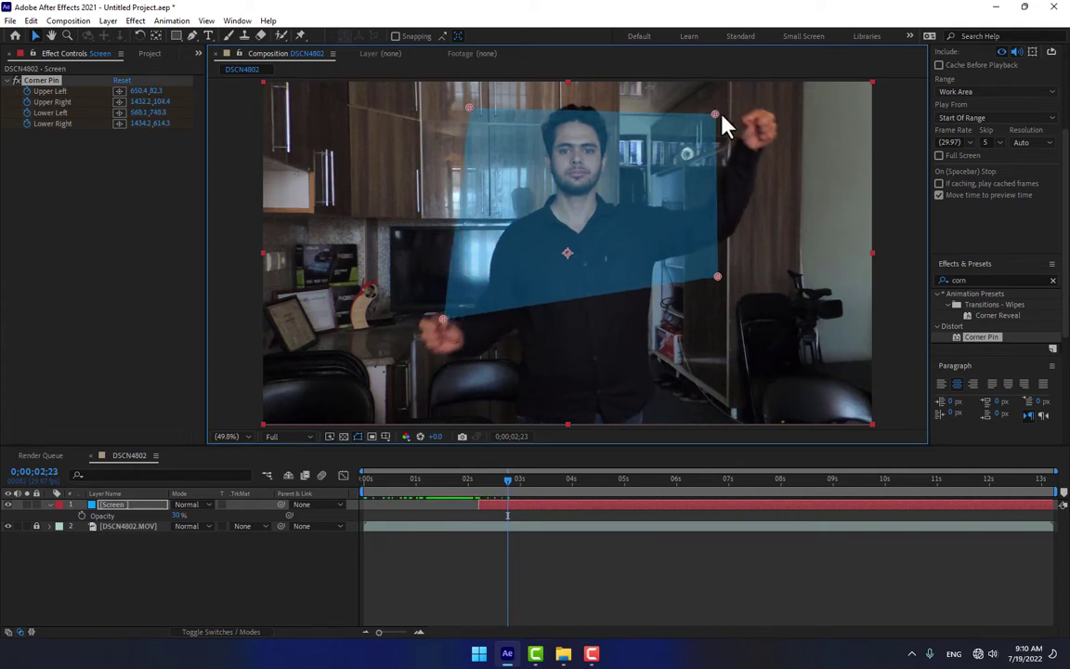
{"action": "left_click_drag", "start_coordinate": [721, 118], "coordinate": [755, 119]}
{"action": "mouse_move", "coordinate": [469, 110]}
{"action": "left_mouse_down"}
{"action": "mouse_move", "coordinate": [454, 127]}
{"action": "mouse_move", "coordinate": [452, 119]}
{"action": "left_mouse_up"}
{"action": "left_click_drag", "start_coordinate": [717, 277], "coordinate": [757, 326]}
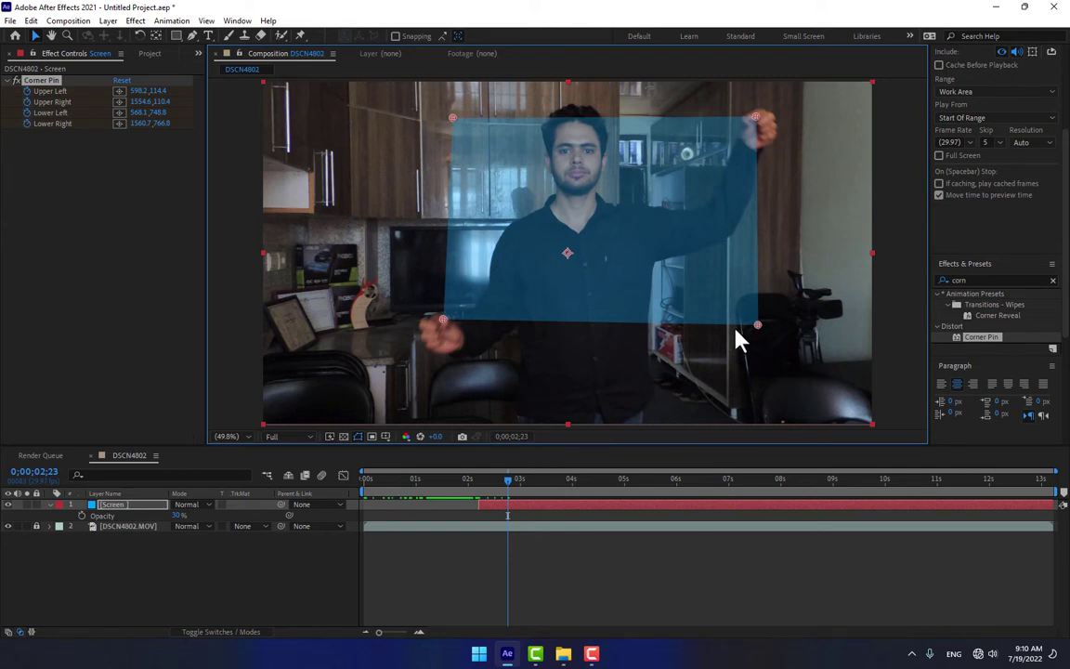
Show rulers and add two horizontal and two vertical guides through the screen corners.
{"action": "key", "text": "ctrl+r"}
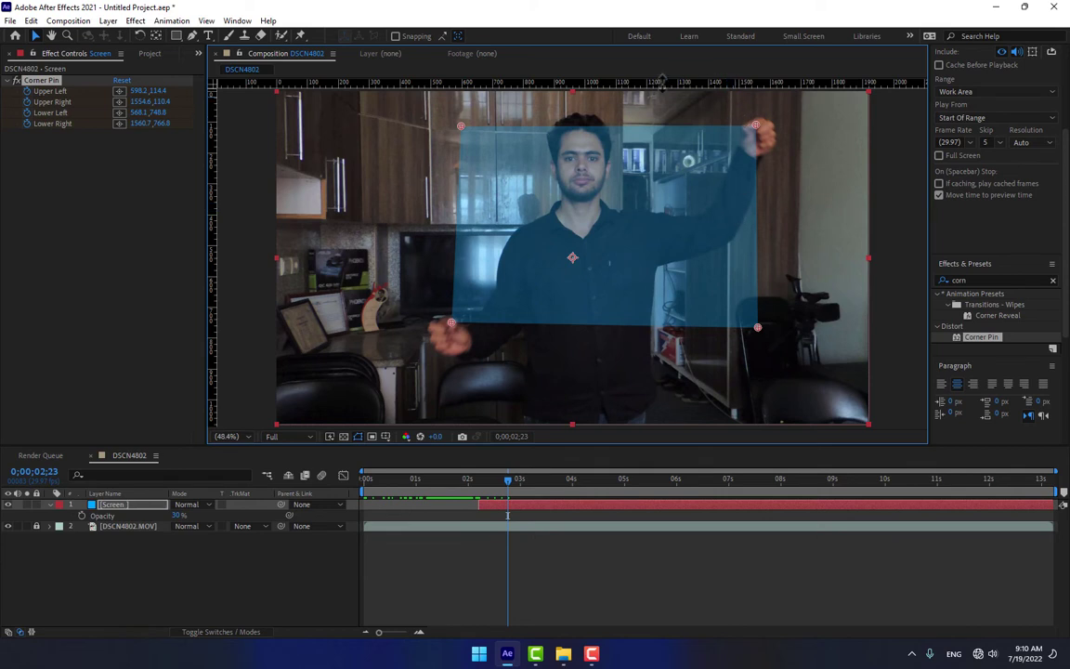
{"action": "left_click_drag", "start_coordinate": [598, 80], "coordinate": [755, 125]}
{"action": "left_click_drag", "start_coordinate": [692, 82], "coordinate": [671, 323]}
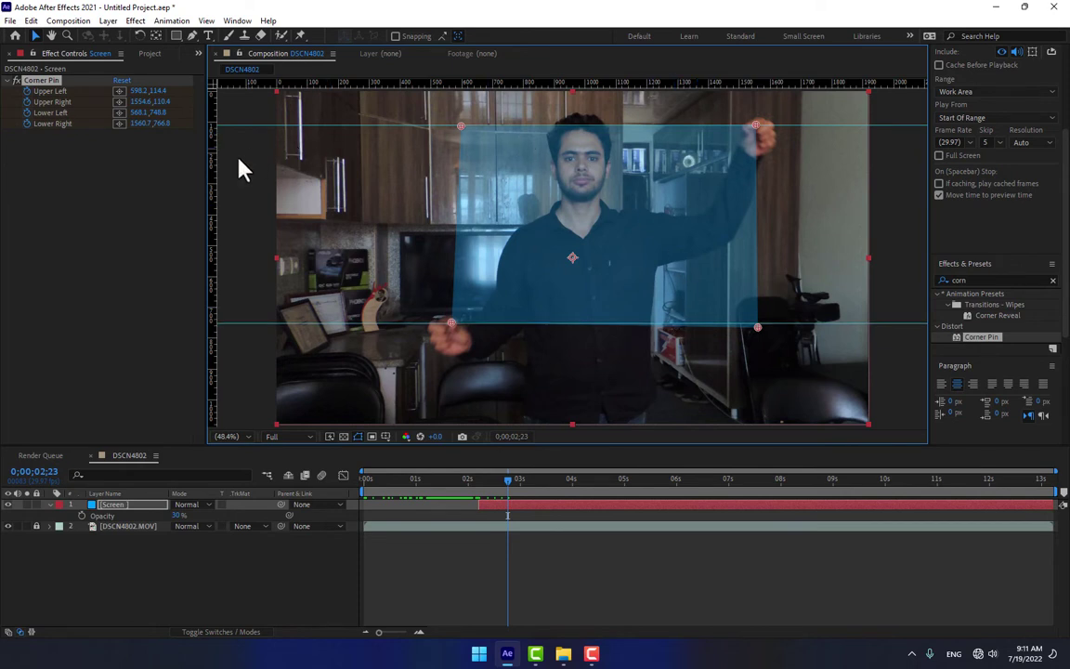
{"action": "left_click_drag", "start_coordinate": [239, 176], "coordinate": [451, 178]}
{"action": "left_click_drag", "start_coordinate": [215, 197], "coordinate": [755, 187]}
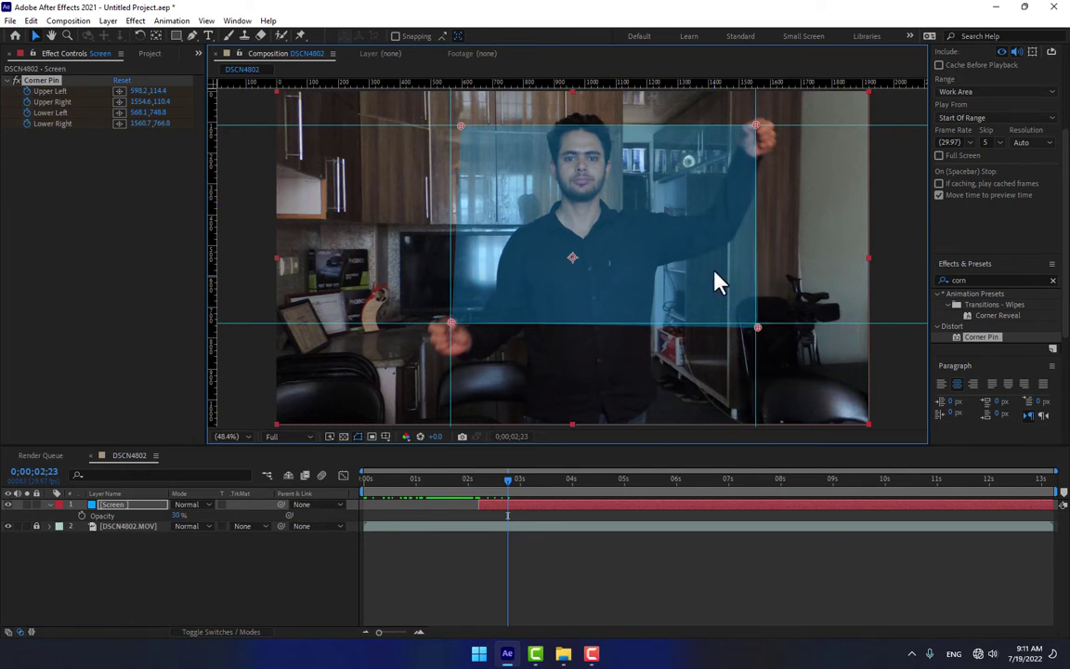
Snap the left Corner Pin corners onto the guides, zooming in to place the lower-left on the hand.
{"action": "left_click_drag", "start_coordinate": [461, 125], "coordinate": [451, 126]}
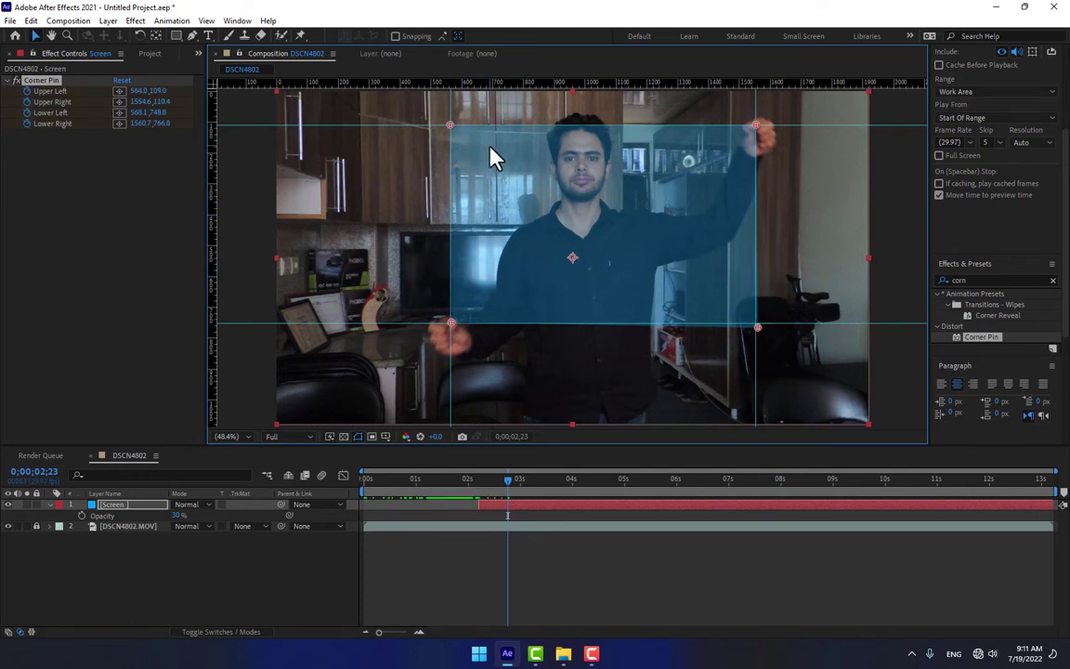
{"action": "key", "text": "Page_Down"}
{"action": "key", "text": "Page_Down"}
{"action": "key", "text": "Page_Down"}
{"action": "key", "text": "Page_Down"}
{"action": "left_click_drag", "start_coordinate": [450, 323], "coordinate": [447, 338]}
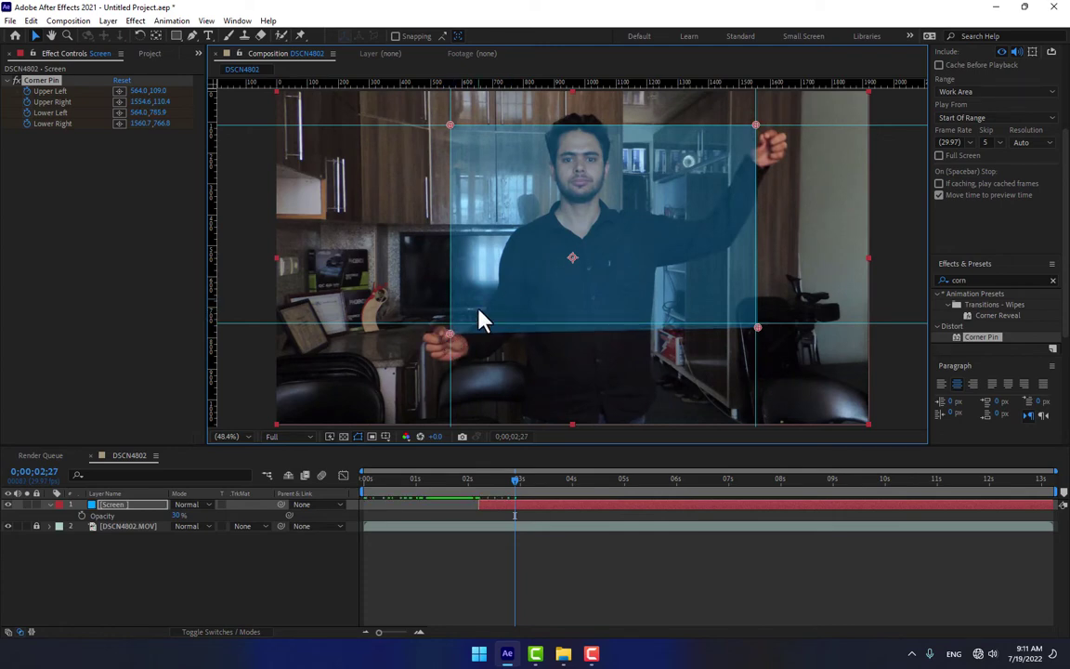
{"action": "key", "text": "period"}
{"action": "key", "text": "period"}
{"action": "left_click_drag", "start_coordinate": [423, 352], "coordinate": [604, 221]}
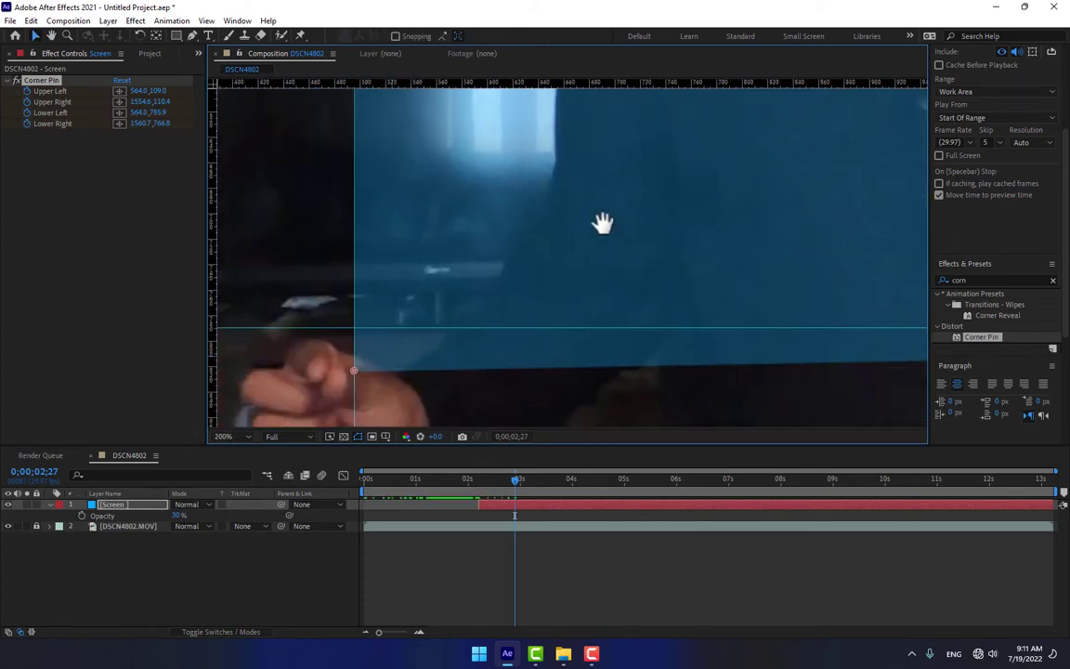
{"action": "key", "text": "period"}
{"action": "left_click_drag", "start_coordinate": [508, 284], "coordinate": [485, 287]}
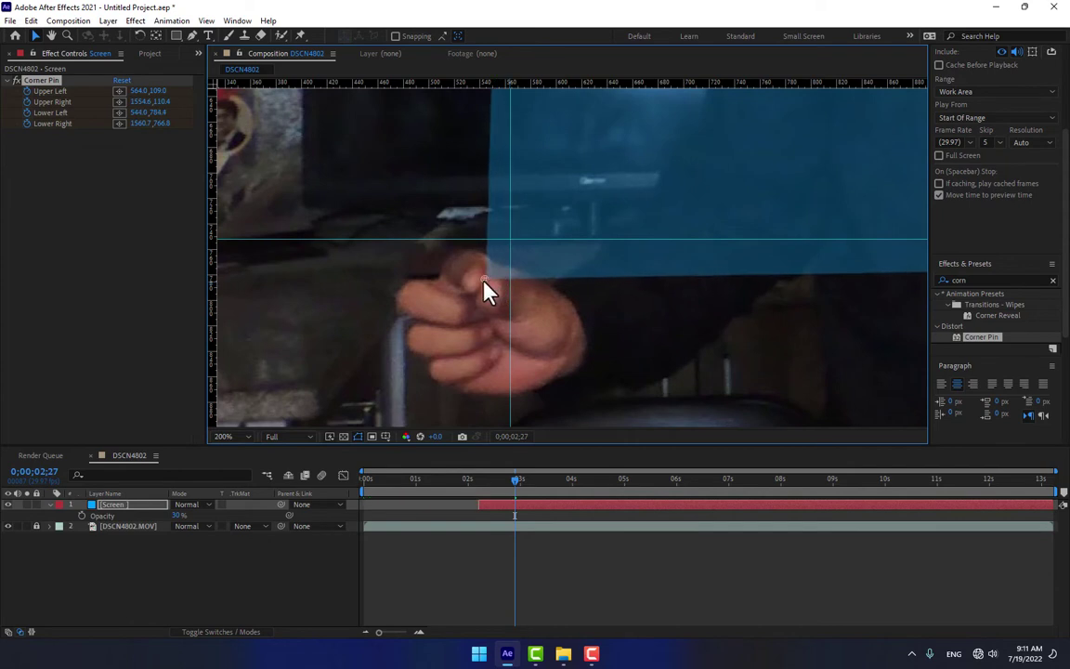
{"action": "key", "text": "comma"}
{"action": "key", "text": "comma"}
{"action": "key", "text": "comma"}
{"action": "scroll", "coordinate": [581, 269], "scroll_direction": "up", "scroll_amount": 5}
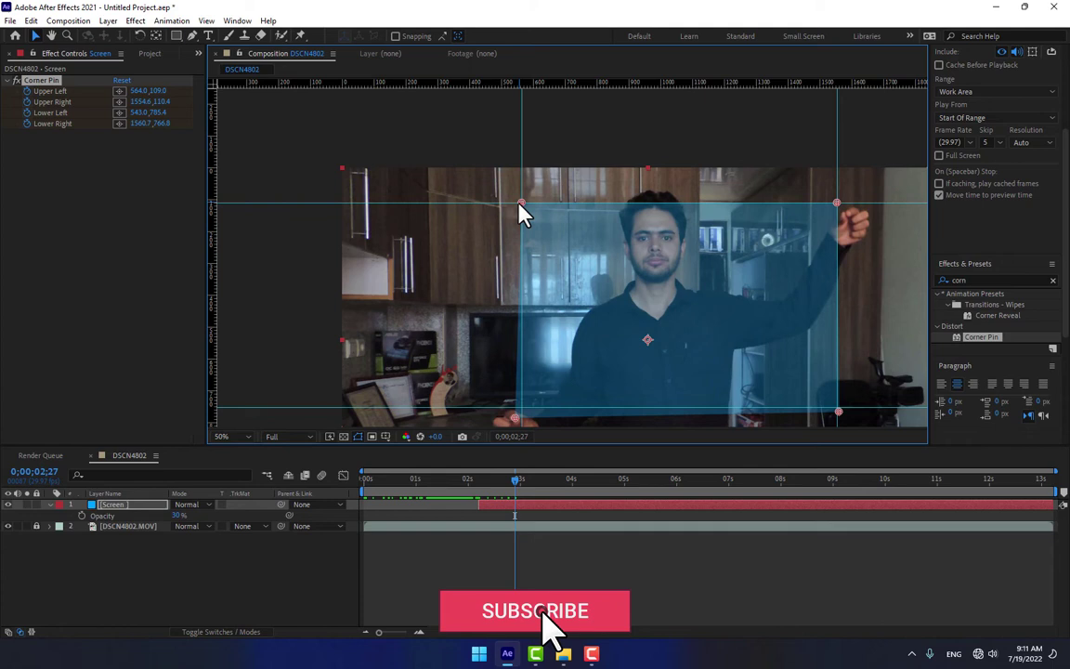
Level the remaining corners, ending with upper-left at 534.0,141.0 and lower-right at 1585.0,786.8.
{"action": "left_click_drag", "start_coordinate": [520, 204], "coordinate": [512, 203]}
{"action": "left_click_drag", "start_coordinate": [564, 248], "coordinate": [280, 158]}
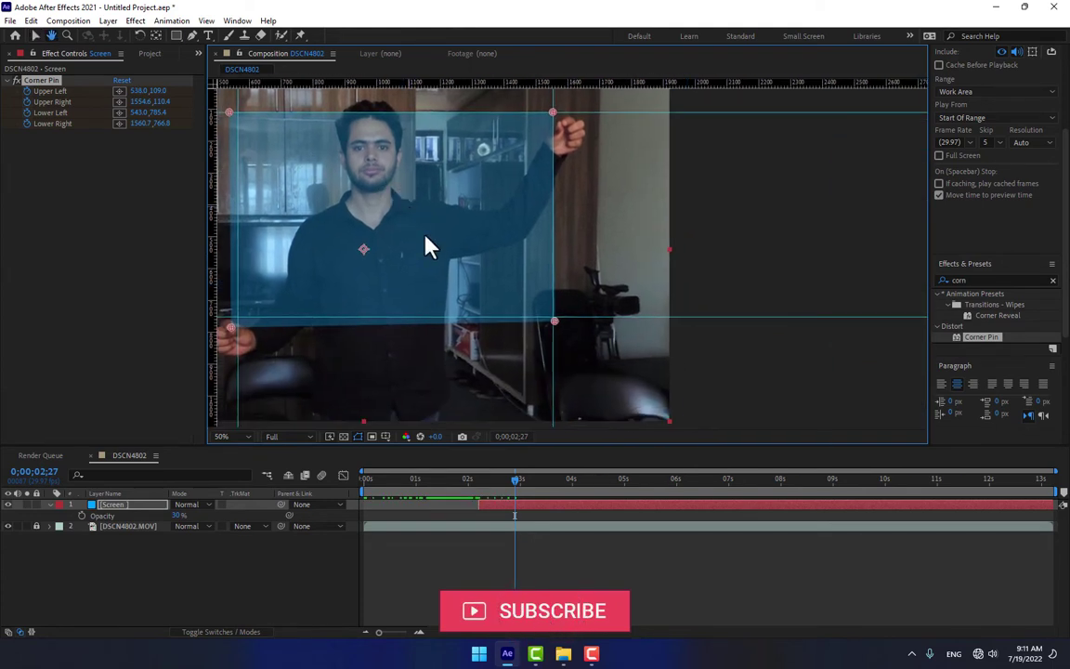
{"action": "left_click_drag", "start_coordinate": [555, 324], "coordinate": [607, 287]}
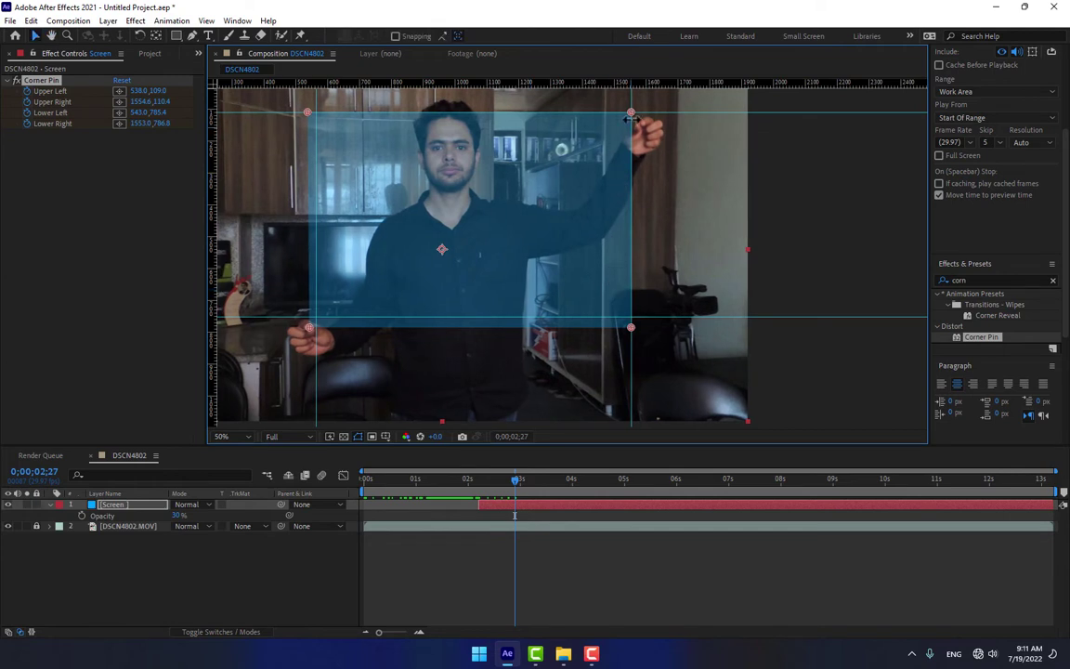
{"action": "left_click_drag", "start_coordinate": [632, 116], "coordinate": [641, 126]}
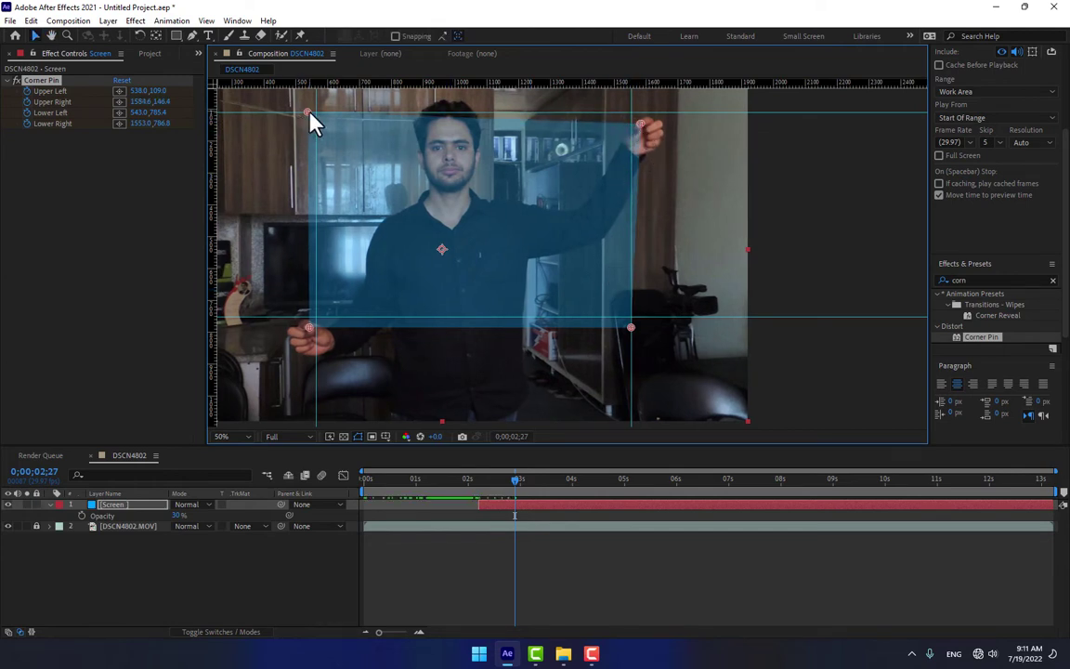
{"action": "left_click_drag", "start_coordinate": [307, 113], "coordinate": [309, 122]}
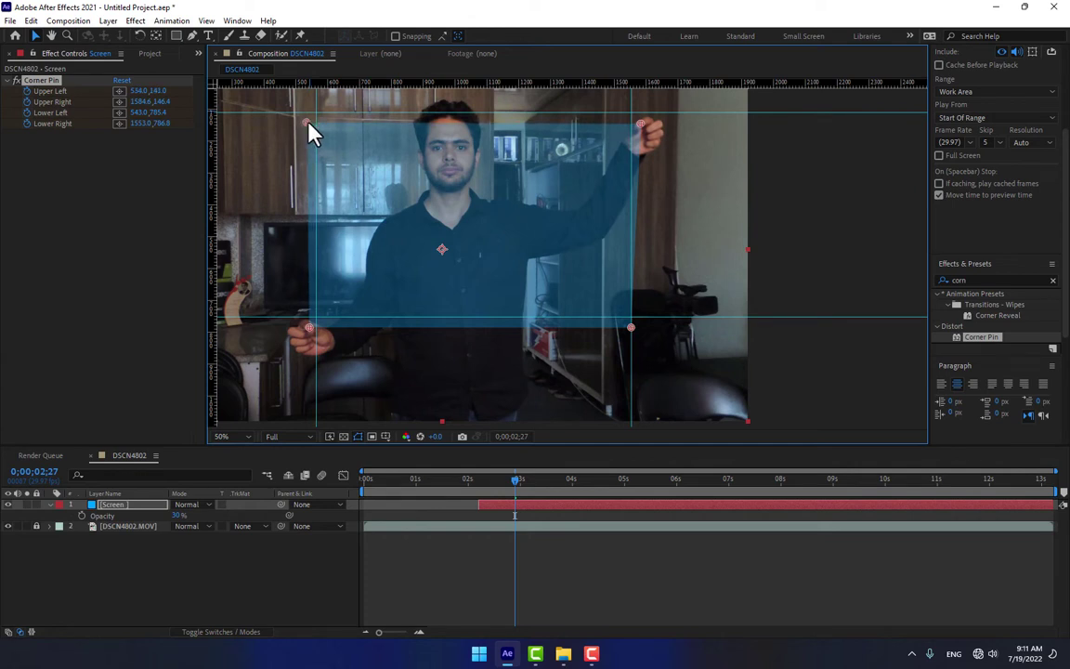
{"action": "left_click", "coordinate": [632, 330]}
{"action": "left_click", "coordinate": [623, 565]}
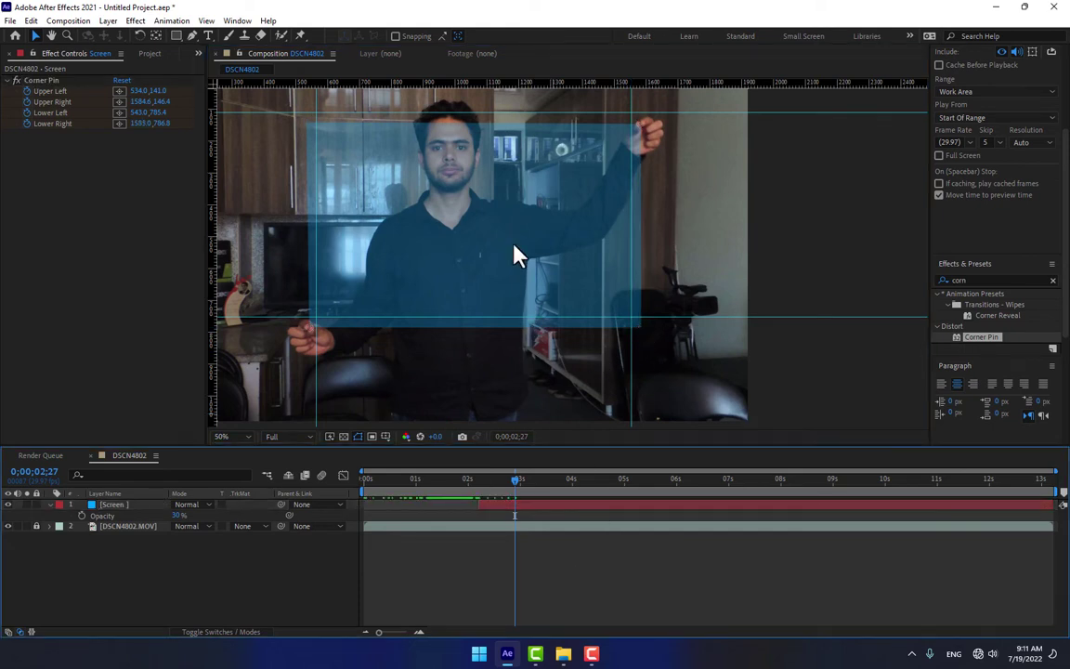
Use View > Clear Guides, then scrub forward through the footage to preview the screen.
{"action": "left_click", "coordinate": [207, 22]}
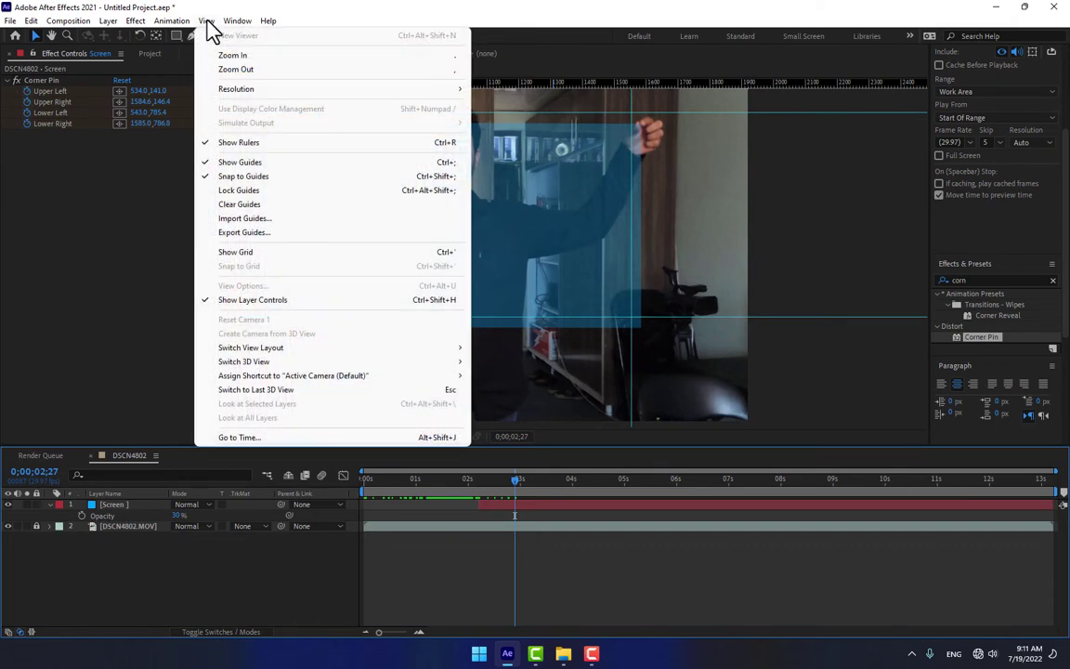
{"action": "left_click", "coordinate": [247, 206]}
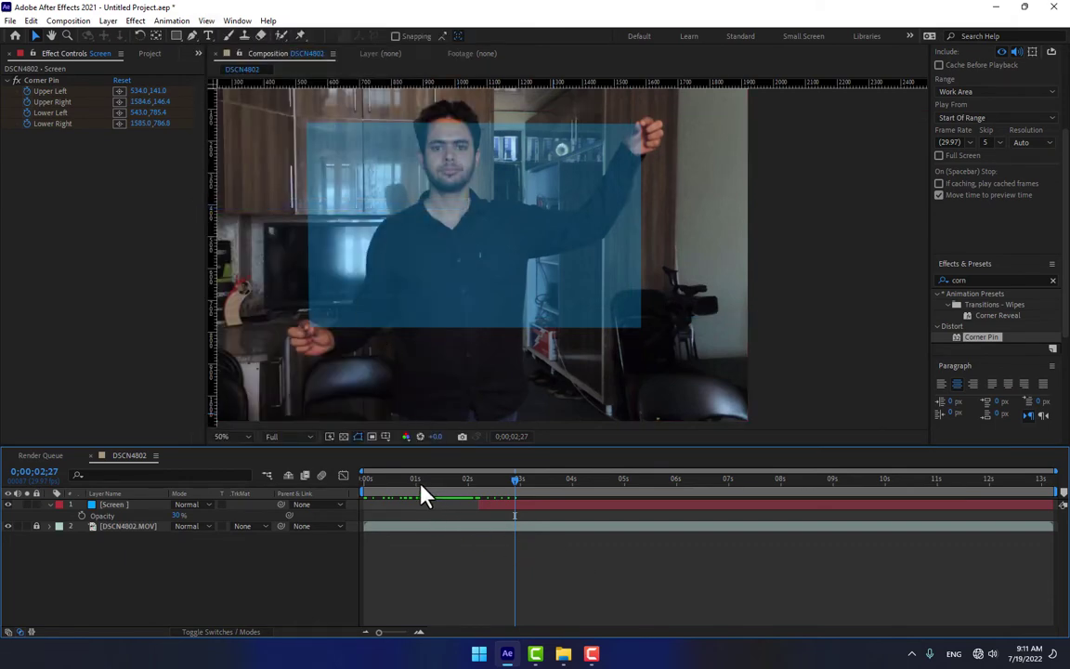
{"action": "left_click_drag", "start_coordinate": [422, 494], "coordinate": [595, 497]}
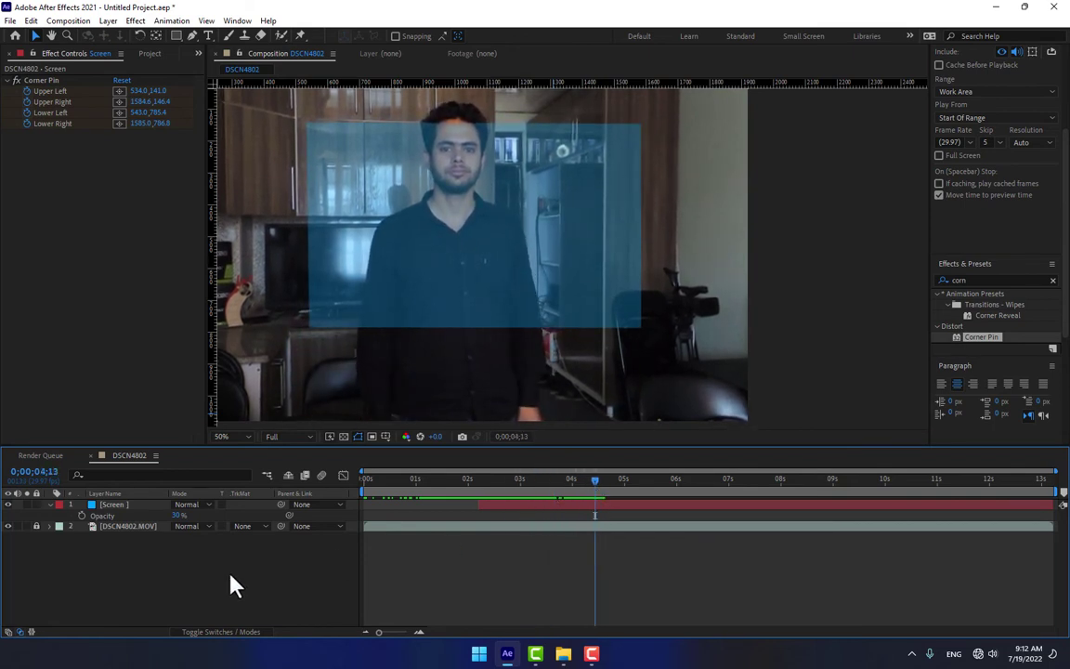
Duplicate the Screen layer and apply the Grid effect to it.
{"action": "left_click", "coordinate": [113, 506]}
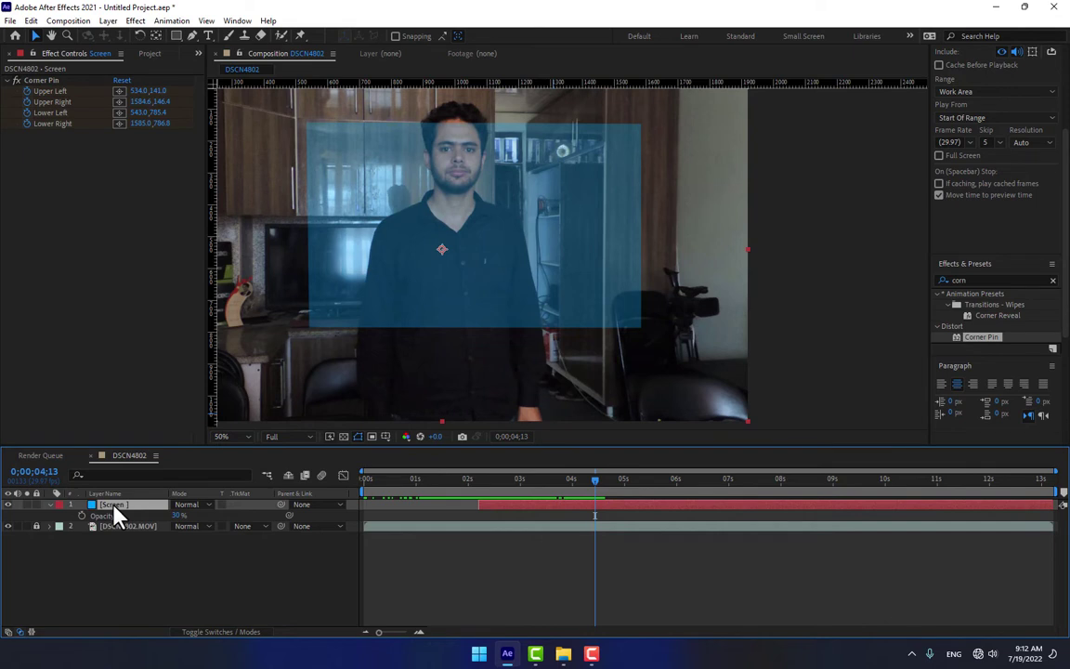
{"action": "key", "text": "ctrl+d"}
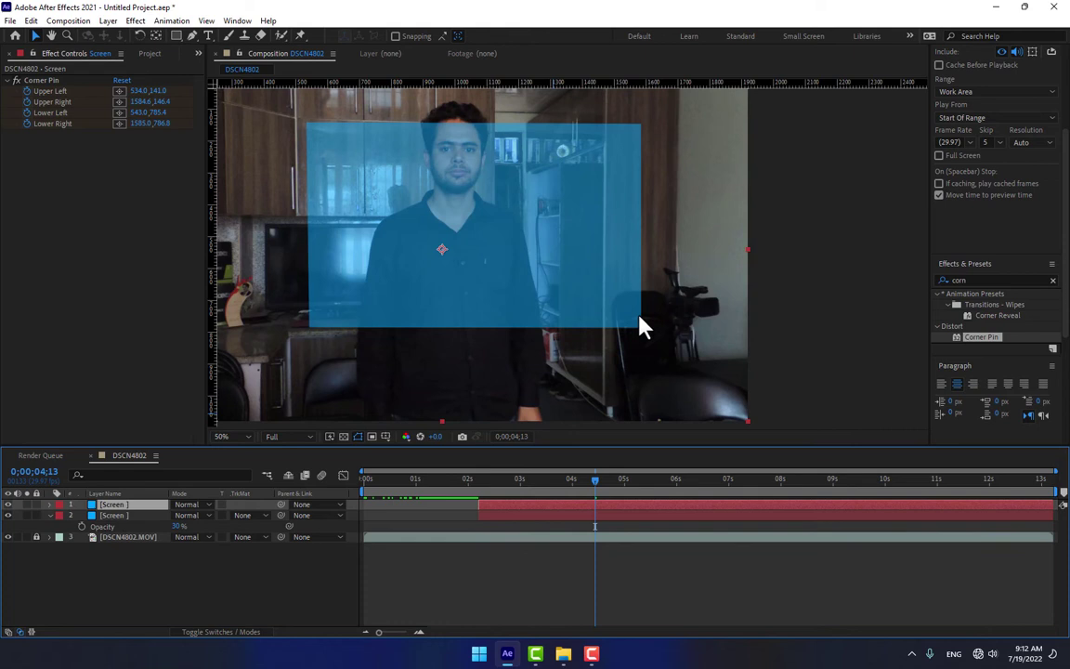
{"action": "left_click", "coordinate": [982, 279]}
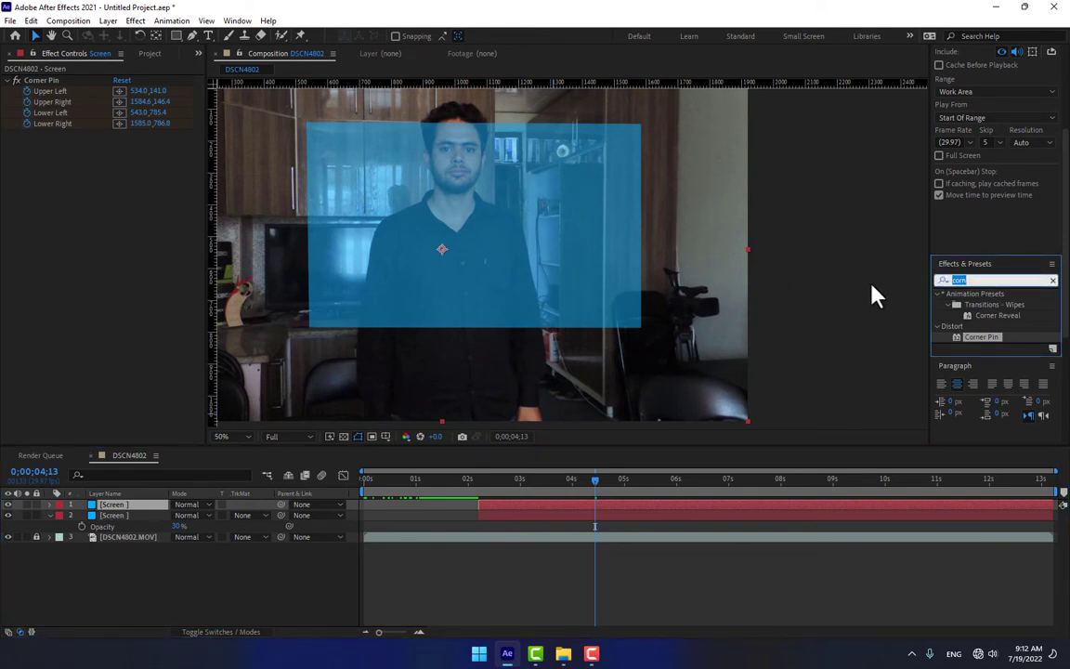
{"action": "type", "text": "grid"}
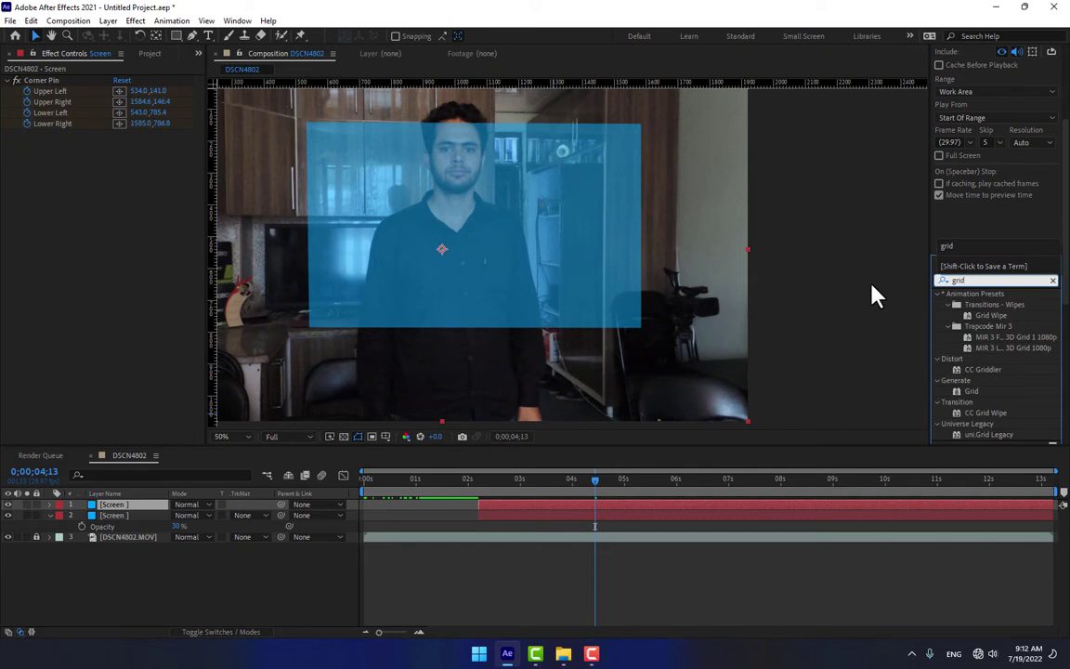
{"action": "double_click", "coordinate": [971, 391]}
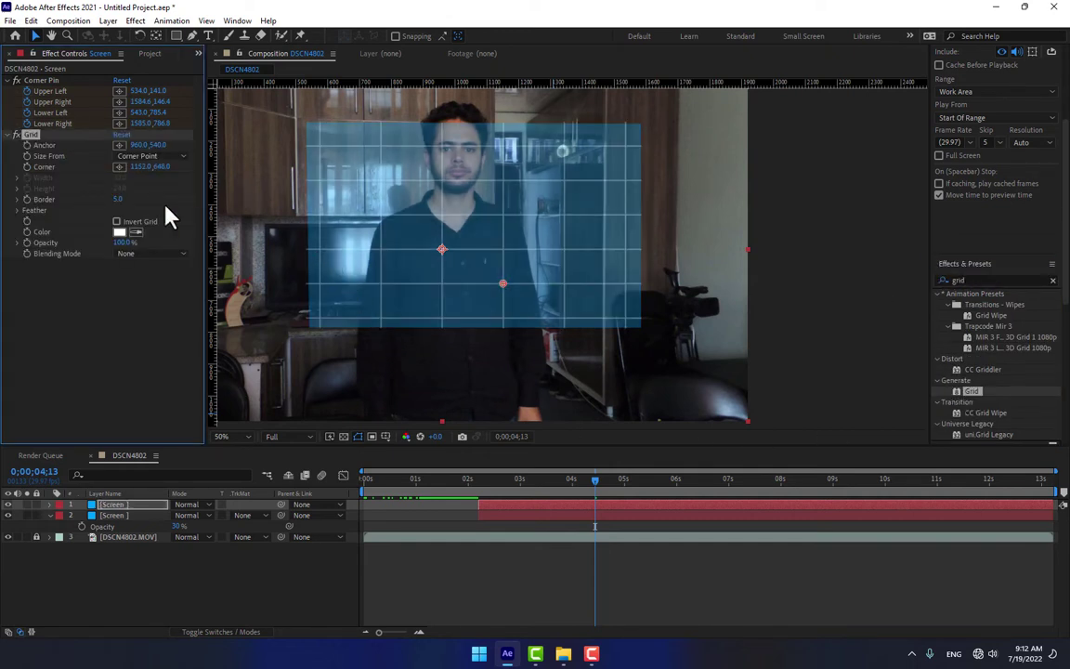
Set the Grid border to 1 and resize the cells with Corner at 1067, 632.
{"action": "left_click", "coordinate": [123, 199]}
{"action": "type", "text": "1"}
{"action": "key", "text": "Return"}
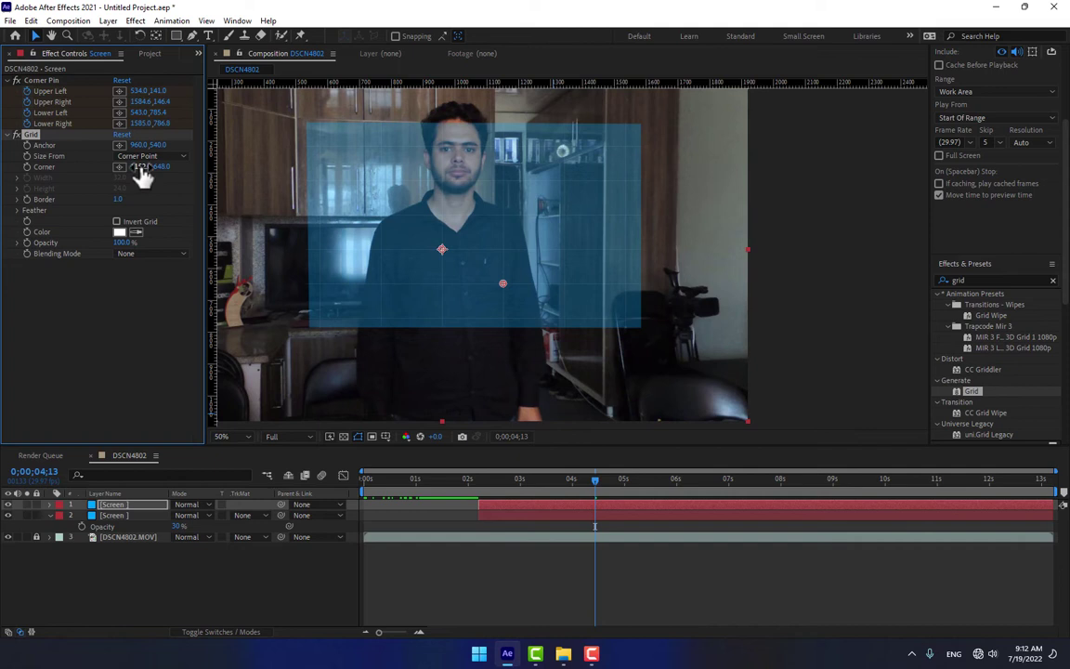
{"action": "left_click_drag", "start_coordinate": [141, 177], "coordinate": [167, 146]}
At 0;00;02;28, place guides along the grid screen's top, right, bottom and left edges.
{"action": "left_click_drag", "start_coordinate": [558, 80], "coordinate": [632, 106]}
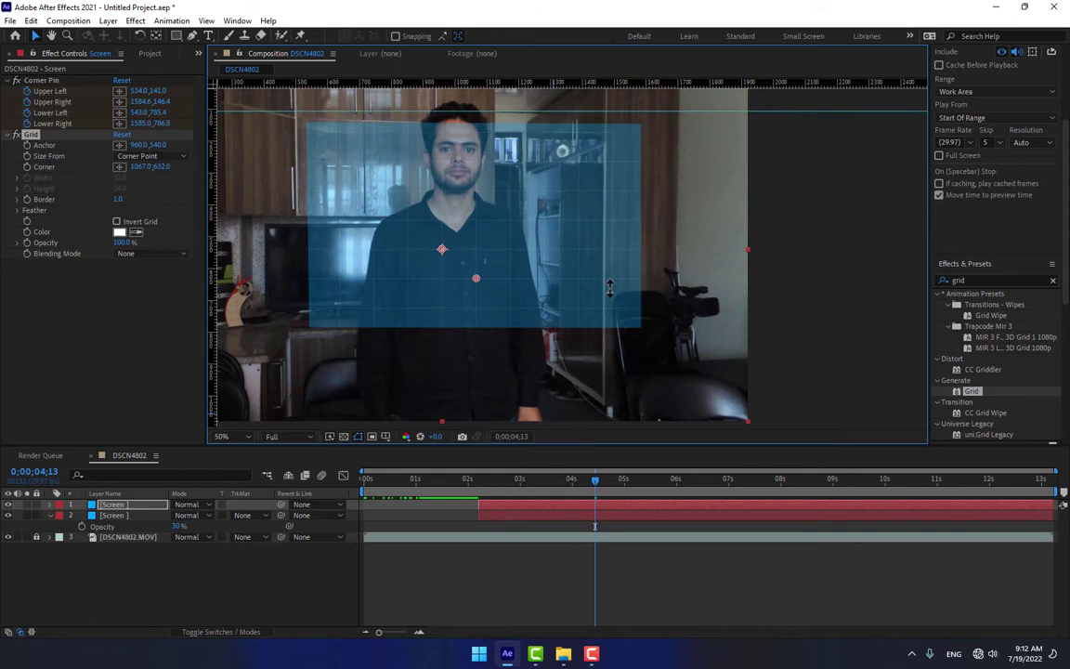
{"action": "left_click_drag", "start_coordinate": [566, 481], "coordinate": [519, 479]}
{"action": "left_click_drag", "start_coordinate": [635, 109], "coordinate": [647, 124]}
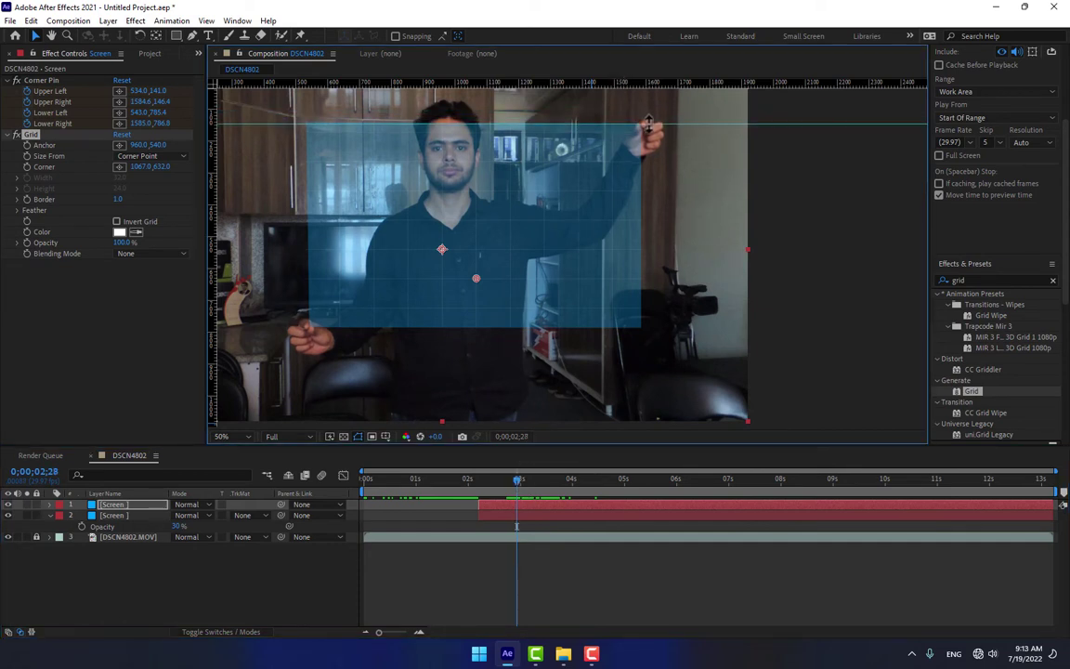
{"action": "left_click_drag", "start_coordinate": [220, 183], "coordinate": [641, 174]}
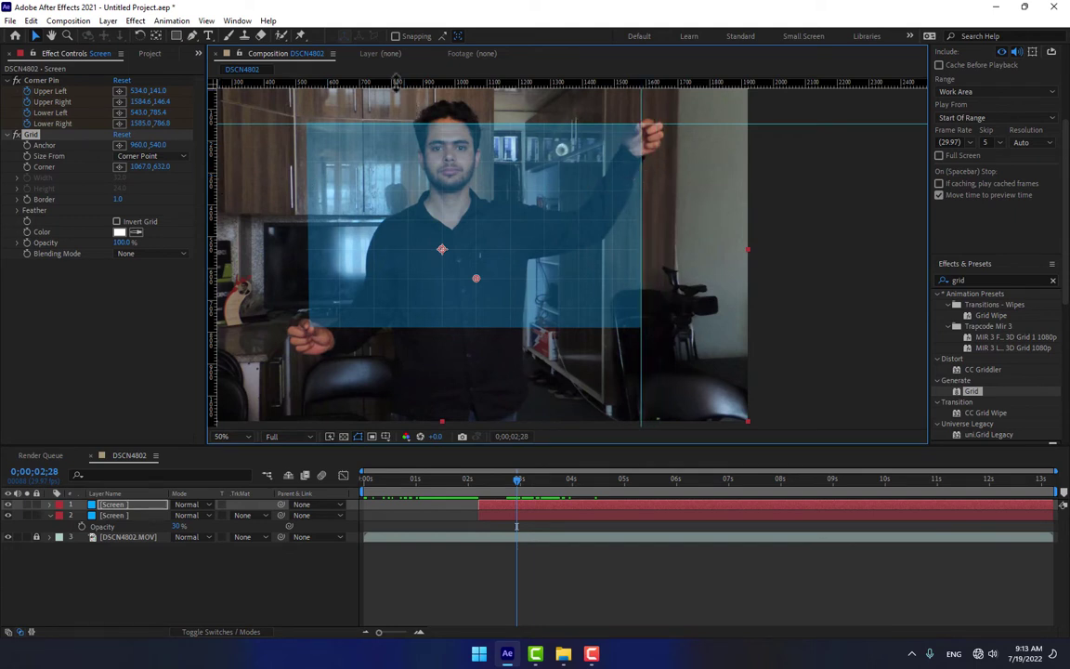
{"action": "left_click_drag", "start_coordinate": [357, 83], "coordinate": [310, 327]}
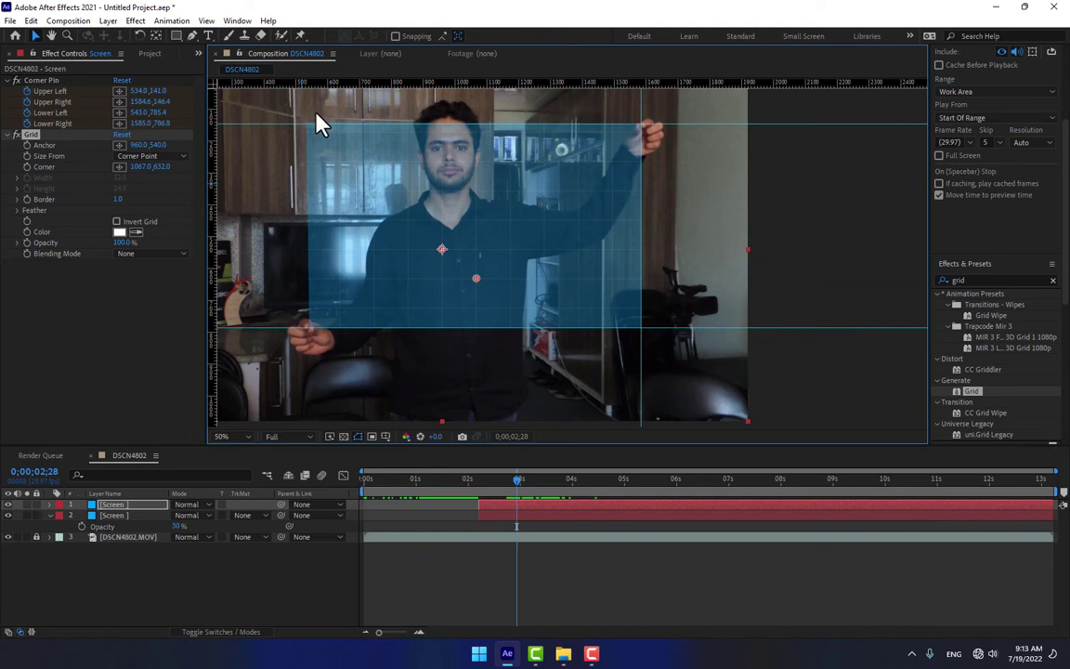
{"action": "left_click_drag", "start_coordinate": [220, 184], "coordinate": [310, 330]}
On the second Screen layer, zoom in and set Corner Pin Upper Left to 544, 146.
{"action": "left_click", "coordinate": [109, 515]}
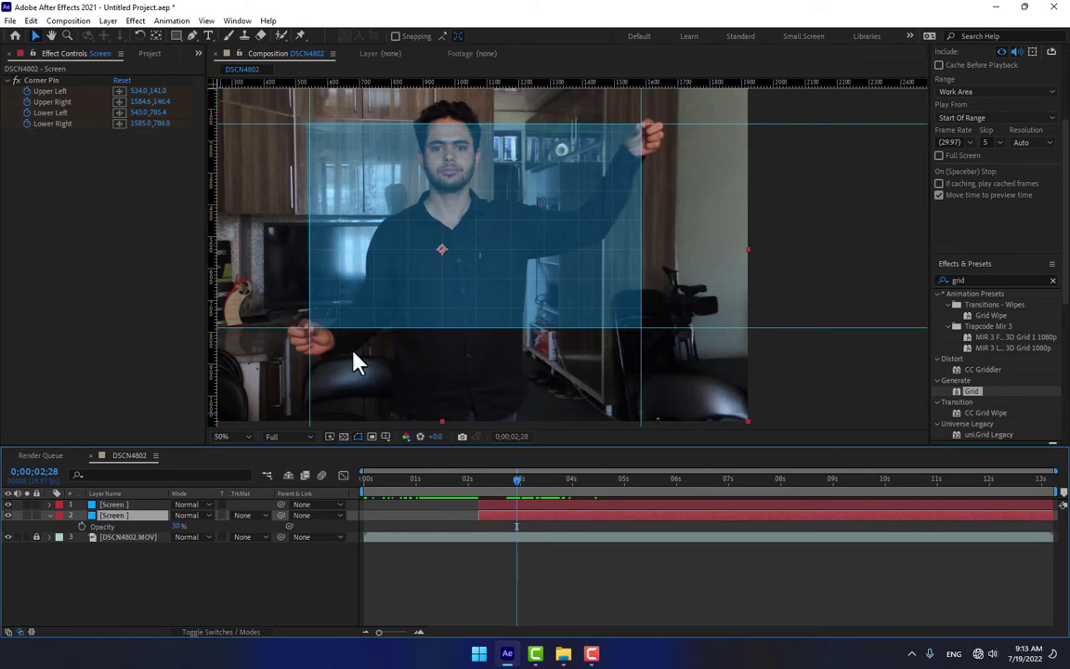
{"action": "left_click", "coordinate": [39, 79]}
{"action": "scroll", "coordinate": [325, 175], "scroll_direction": "up", "scroll_amount": 2}
{"action": "scroll", "coordinate": [270, 127], "scroll_direction": "down", "scroll_amount": 2}
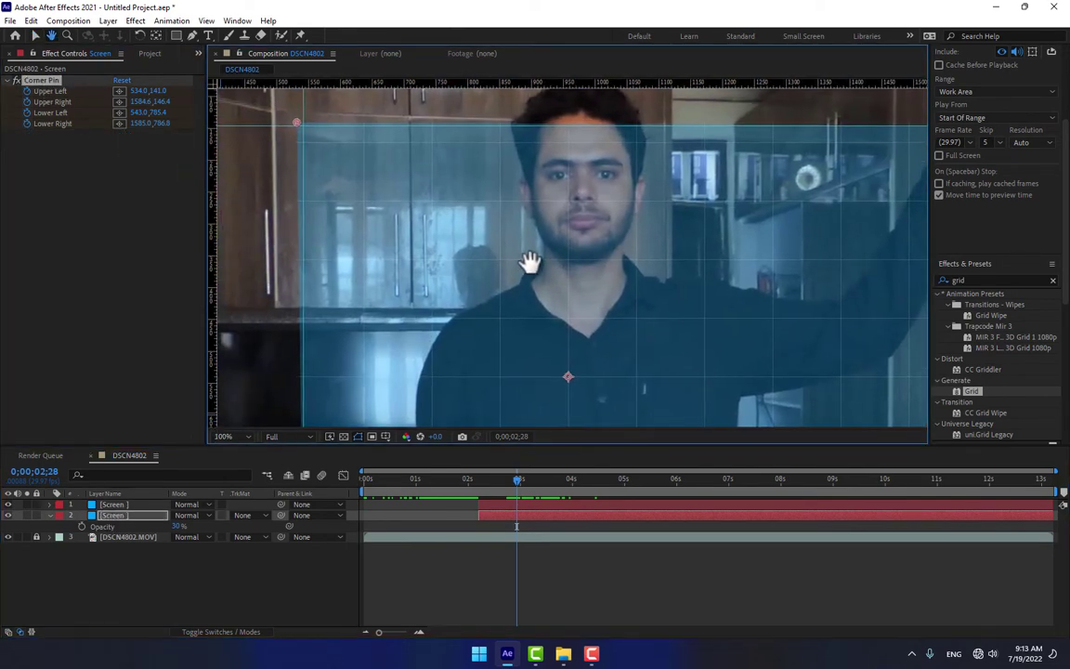
{"action": "scroll", "coordinate": [347, 170], "scroll_direction": "up", "scroll_amount": 6}
{"action": "scroll", "coordinate": [346, 170], "scroll_direction": "down", "scroll_amount": 4}
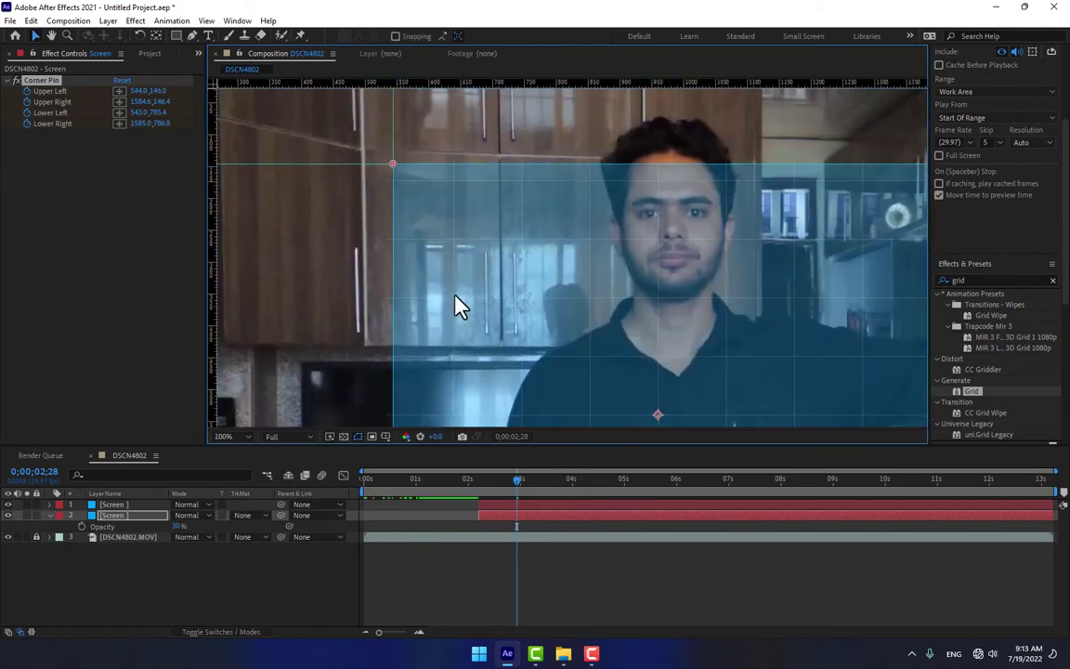
{"action": "scroll", "coordinate": [459, 303], "scroll_direction": "down", "scroll_amount": 4}
{"action": "scroll", "coordinate": [339, 275], "scroll_direction": "right", "scroll_amount": 8}
{"action": "scroll", "coordinate": [379, 325], "scroll_direction": "right", "scroll_amount": 4}
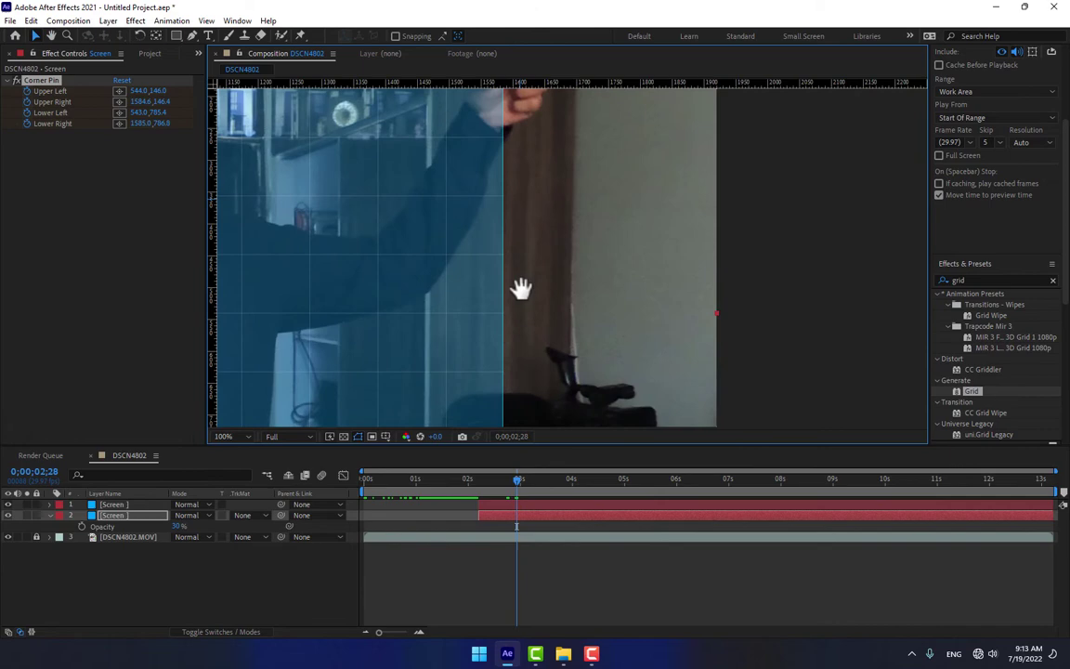
{"action": "scroll", "coordinate": [521, 287], "scroll_direction": "up", "scroll_amount": 3}
{"action": "scroll", "coordinate": [492, 203], "scroll_direction": "up", "scroll_amount": 3}
{"action": "scroll", "coordinate": [492, 203], "scroll_direction": "down", "scroll_amount": 1}
{"action": "scroll", "coordinate": [492, 204], "scroll_direction": "down", "scroll_amount": 8}
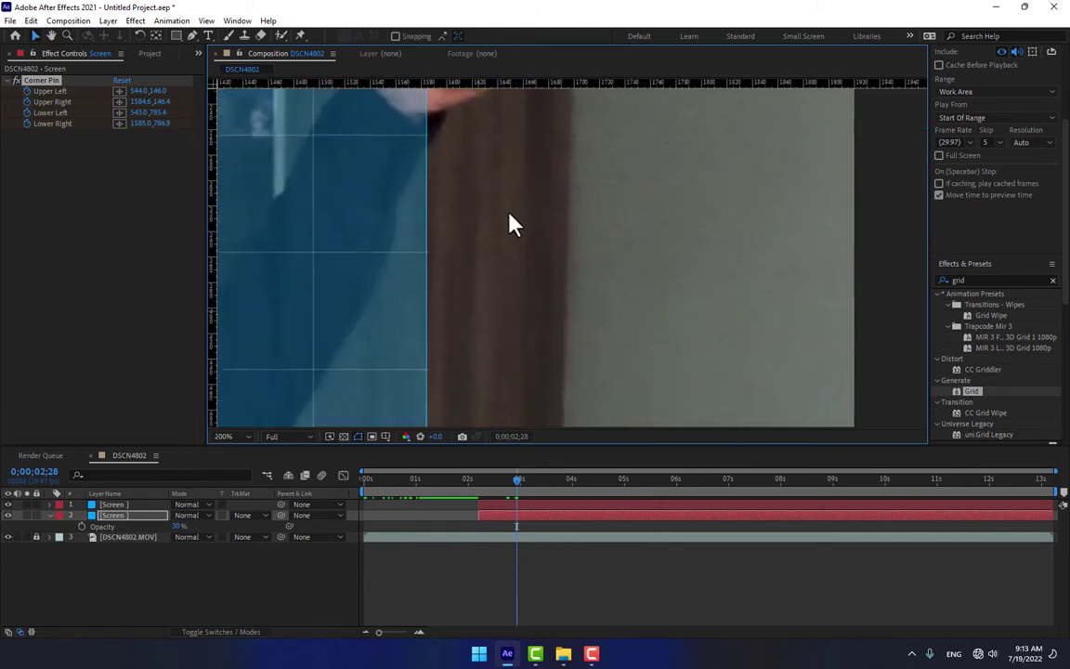
{"action": "scroll", "coordinate": [475, 375], "scroll_direction": "left", "scroll_amount": 2}
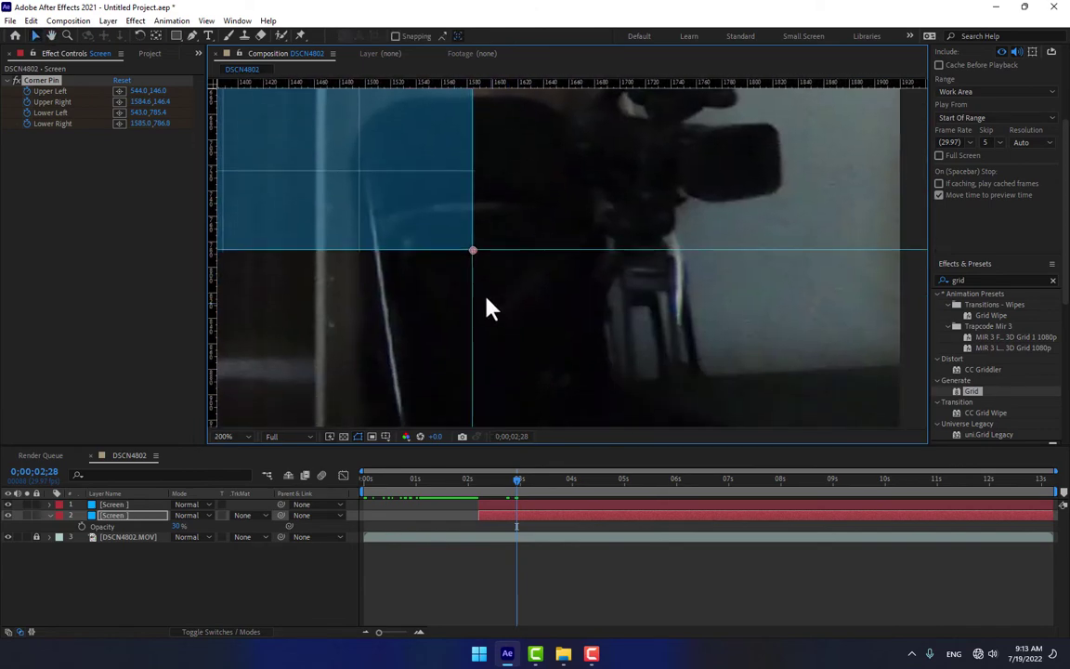
{"action": "scroll", "coordinate": [485, 305], "scroll_direction": "down", "scroll_amount": 8}
{"action": "scroll", "coordinate": [516, 283], "scroll_direction": "up", "scroll_amount": 4}
{"action": "left_click_drag", "start_coordinate": [517, 288], "coordinate": [629, 237]}
Set the viewer magnification to Fit and scrub the footage to check the screen.
{"action": "left_click", "coordinate": [225, 435]}
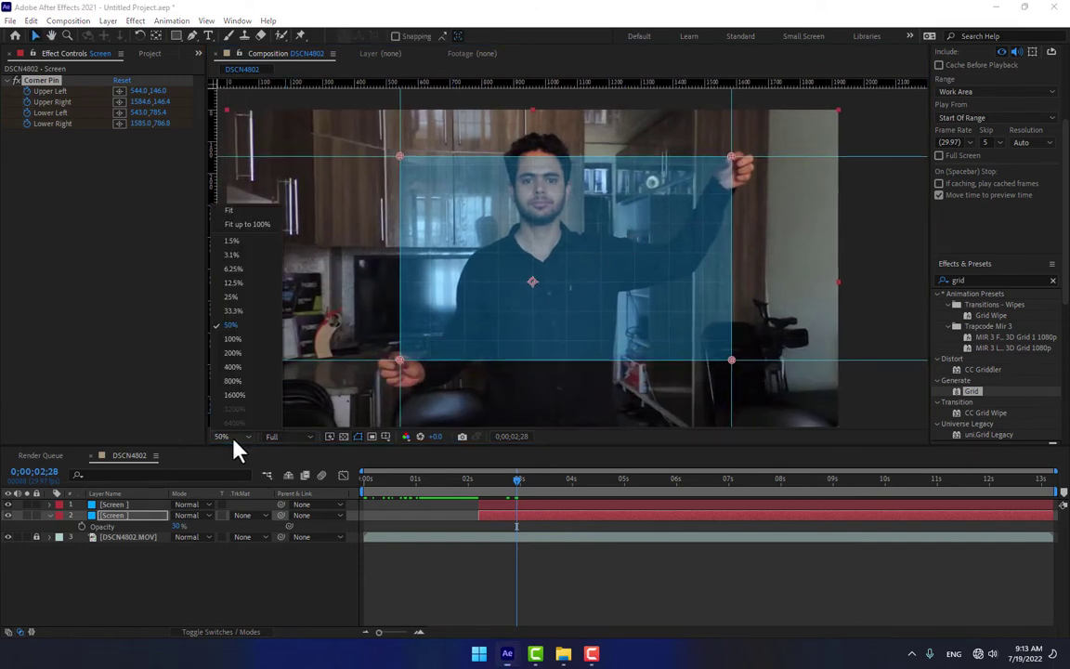
{"action": "left_click", "coordinate": [250, 226]}
{"action": "left_click_drag", "start_coordinate": [395, 481], "coordinate": [559, 498]}
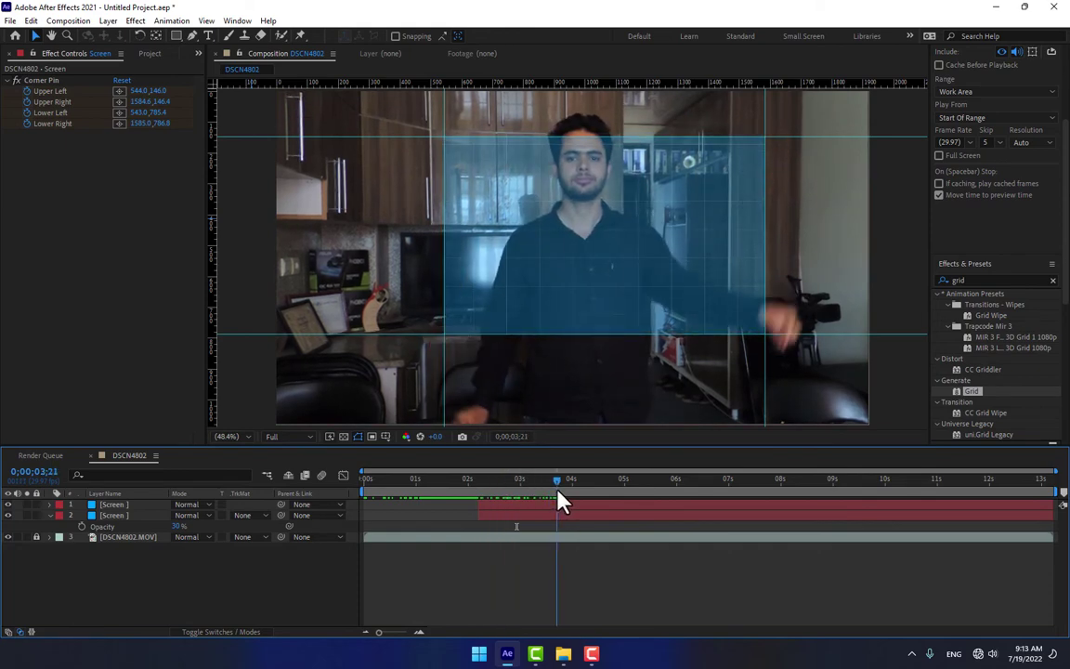
Clear all guides via View > Clear Guides and move the playhead to 0;00;05;07.
{"action": "left_click", "coordinate": [206, 21]}
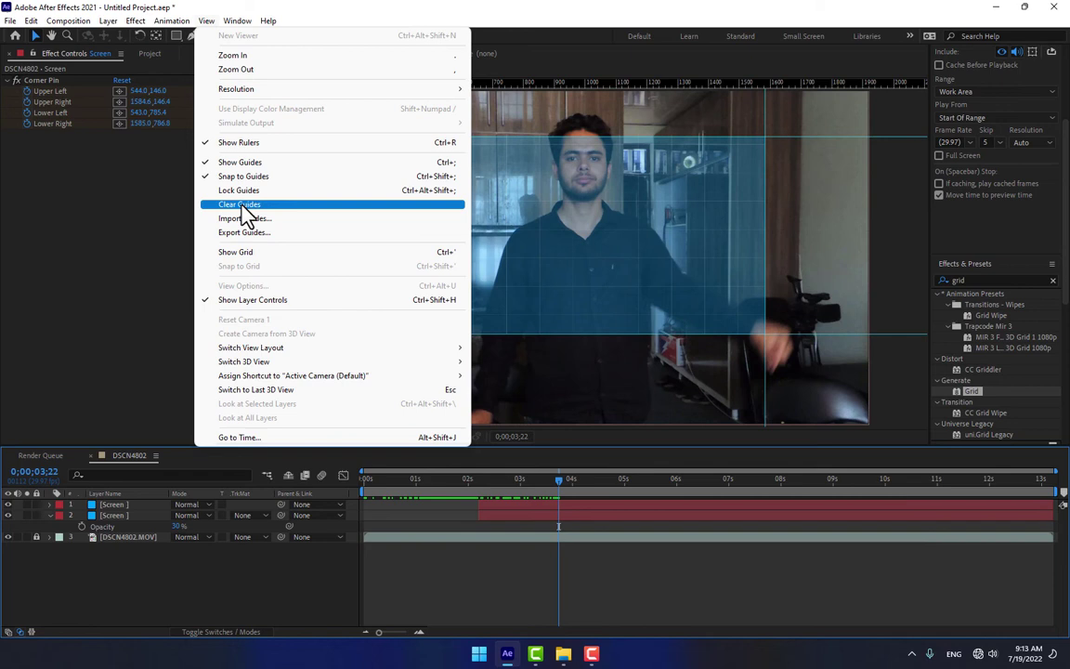
{"action": "left_click", "coordinate": [240, 205]}
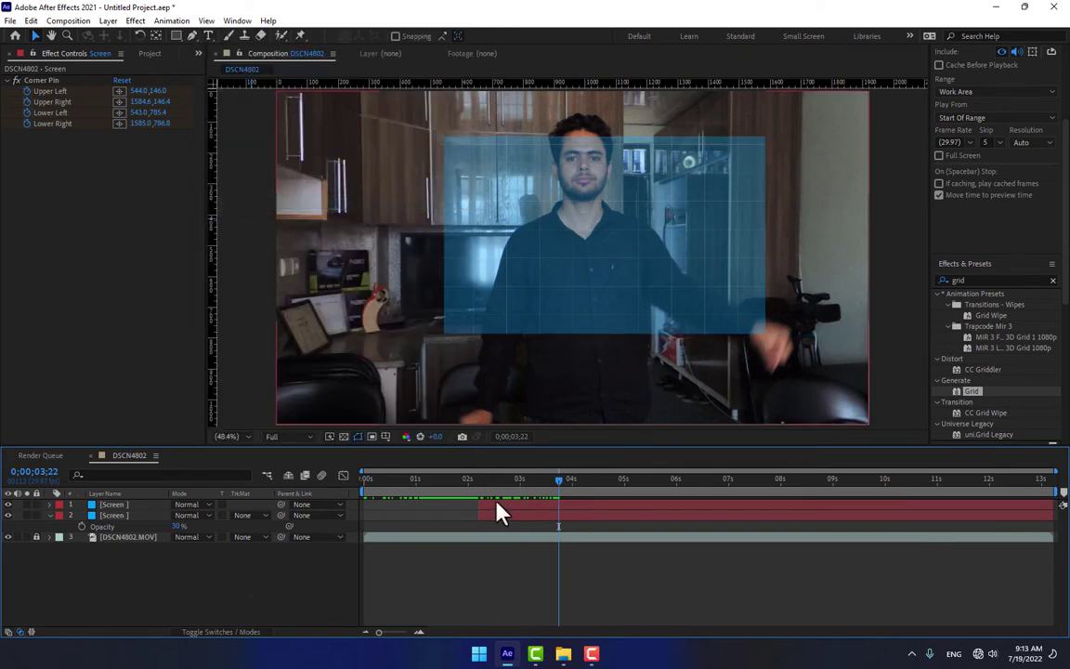
{"action": "left_click_drag", "start_coordinate": [568, 489], "coordinate": [637, 490]}
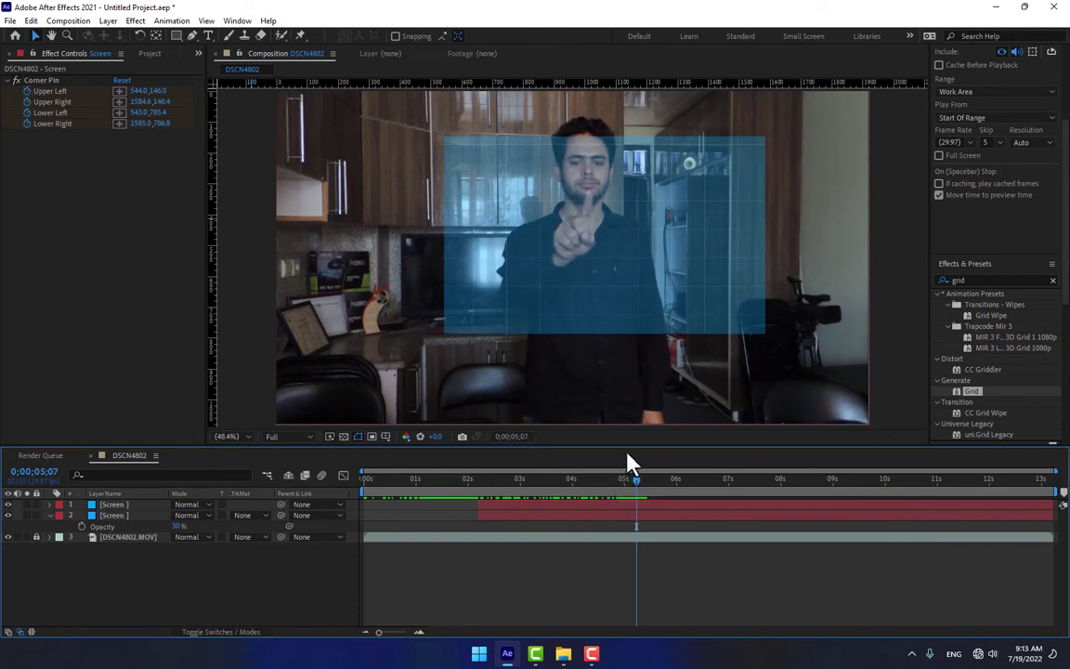
{"action": "scroll", "coordinate": [602, 292], "scroll_direction": "up", "scroll_amount": 1}
{"action": "left_click_drag", "start_coordinate": [601, 292], "coordinate": [588, 297]}
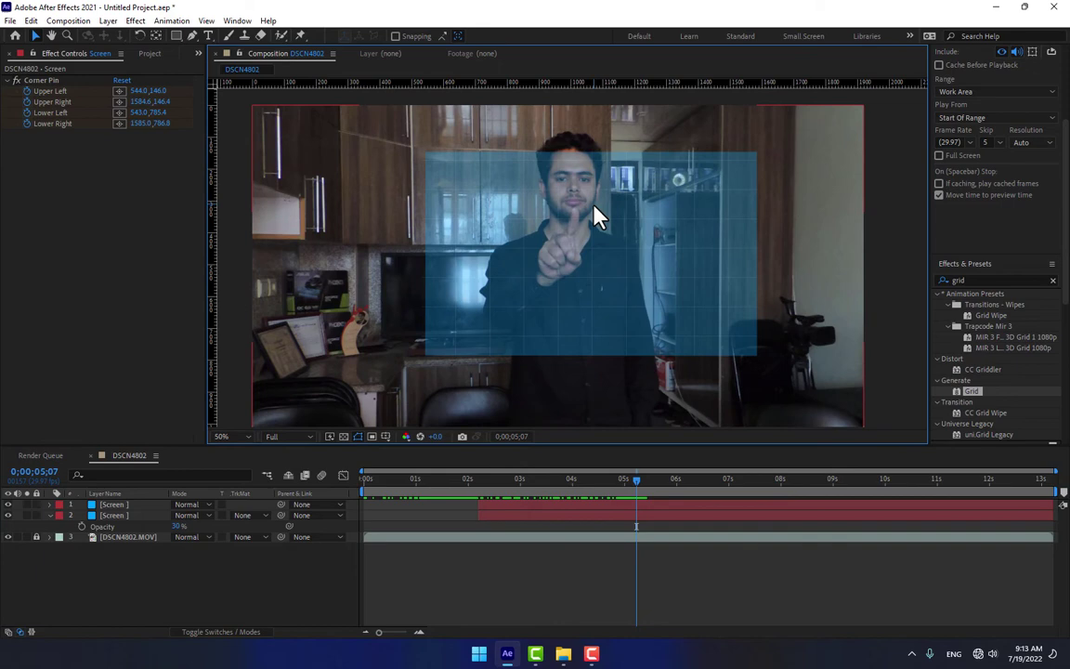
Create a new white solid layer named Circle.
{"action": "right_click", "coordinate": [279, 421]}
{"action": "mouse_move", "coordinate": [325, 429]}
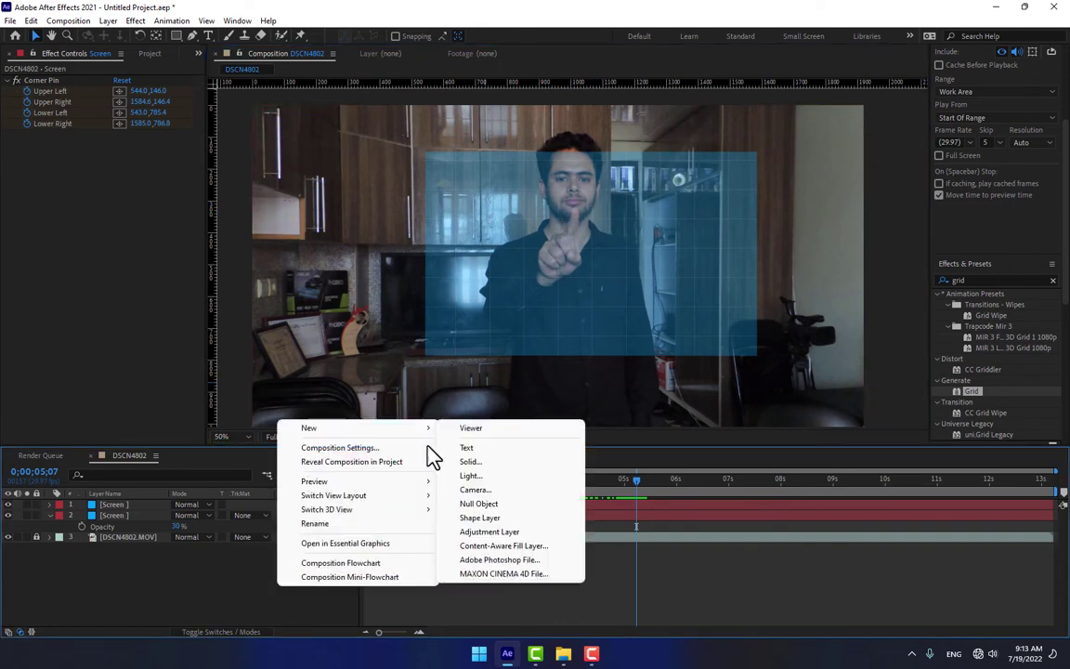
{"action": "left_click", "coordinate": [495, 462]}
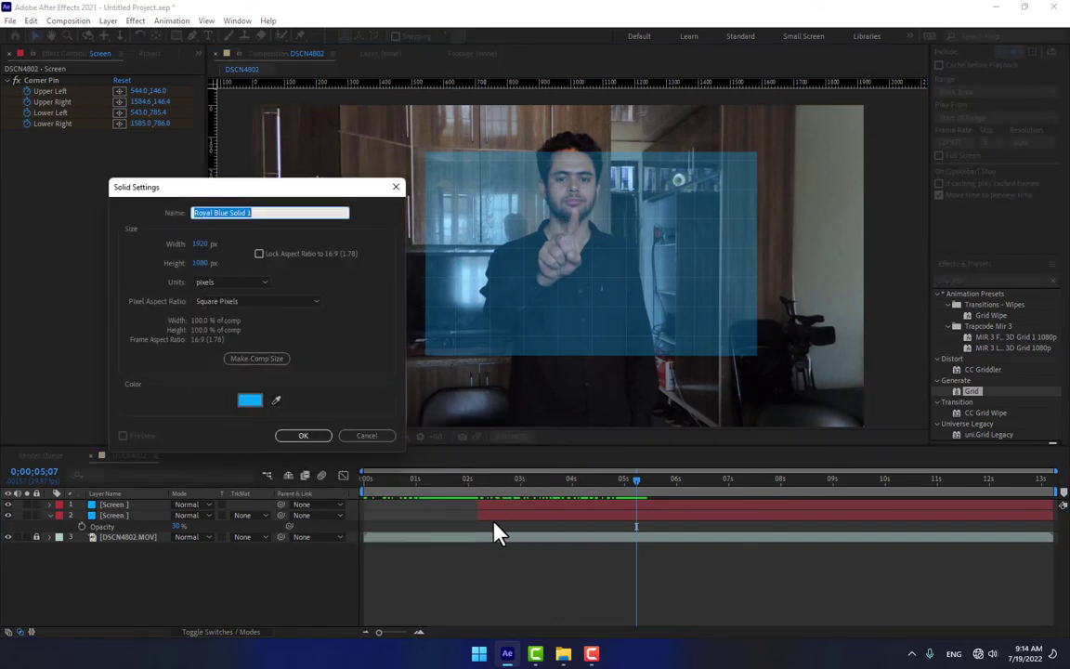
{"action": "type", "text": "Circle"}
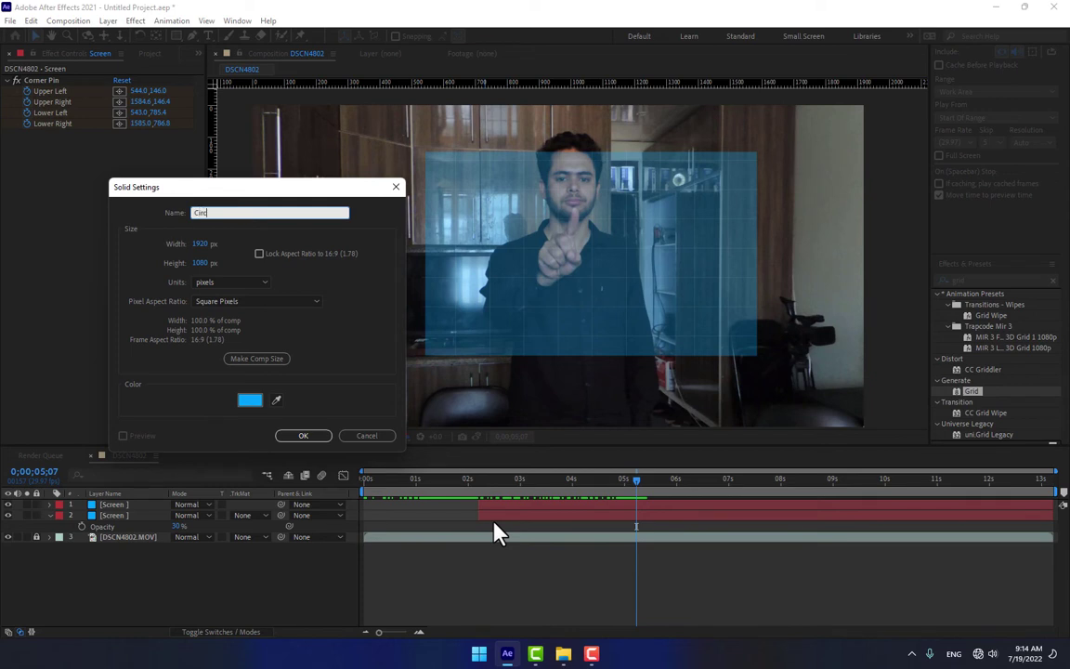
{"action": "left_click", "coordinate": [276, 400]}
{"action": "left_click", "coordinate": [267, 172]}
{"action": "left_click", "coordinate": [303, 436]}
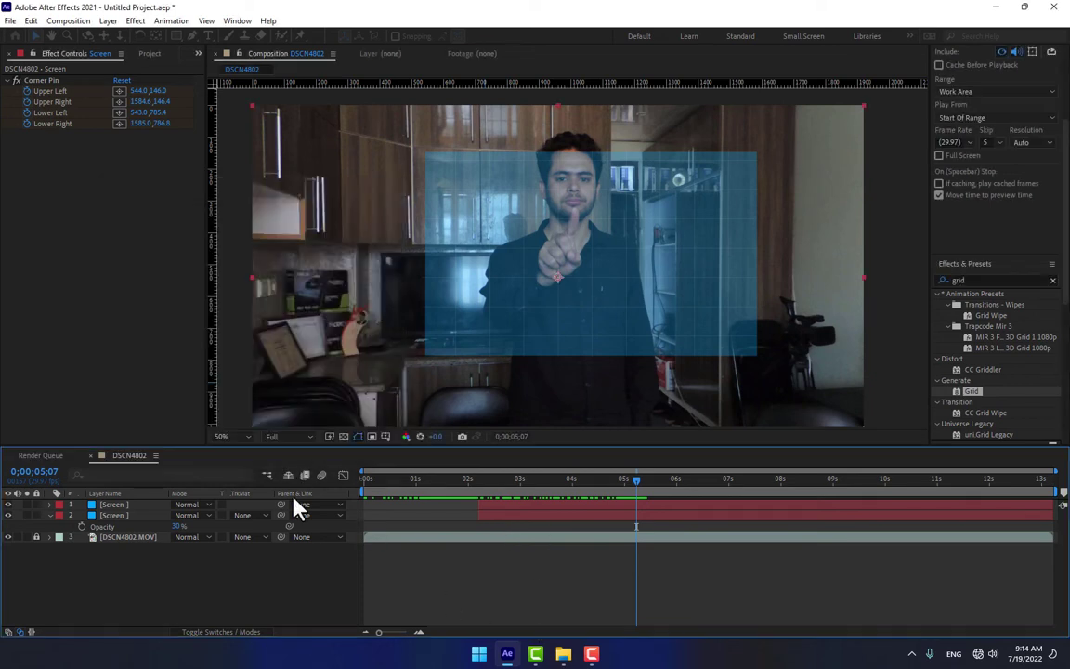
Apply the Circle effect with Edge set to Thickness and centre it on the fingertip.
{"action": "left_click", "coordinate": [1007, 281]}
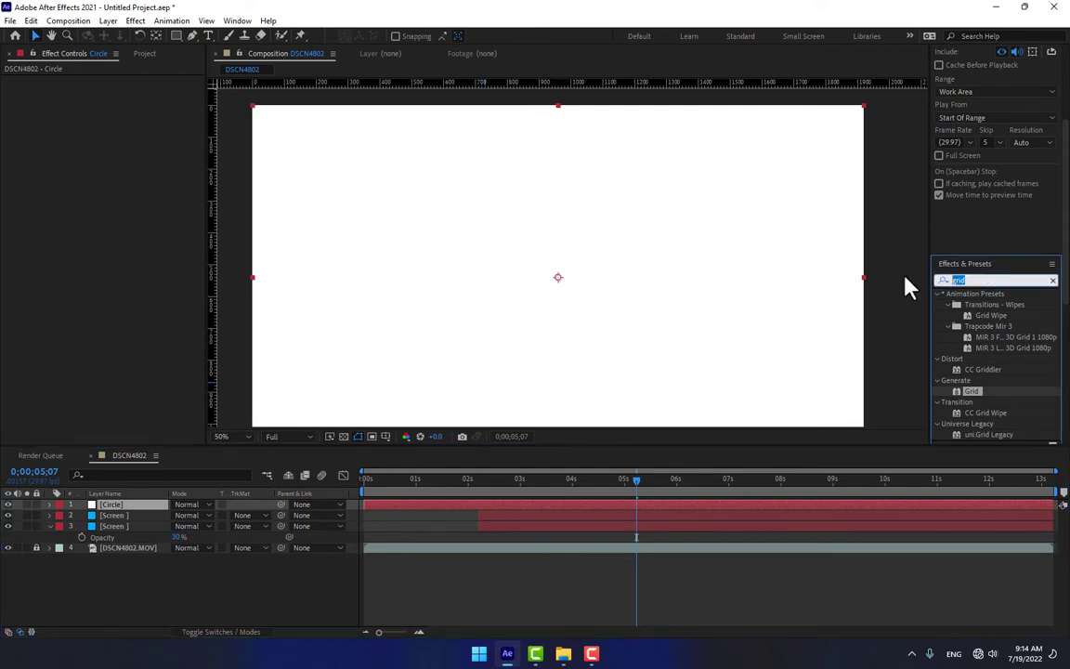
{"action": "type", "text": "circl"}
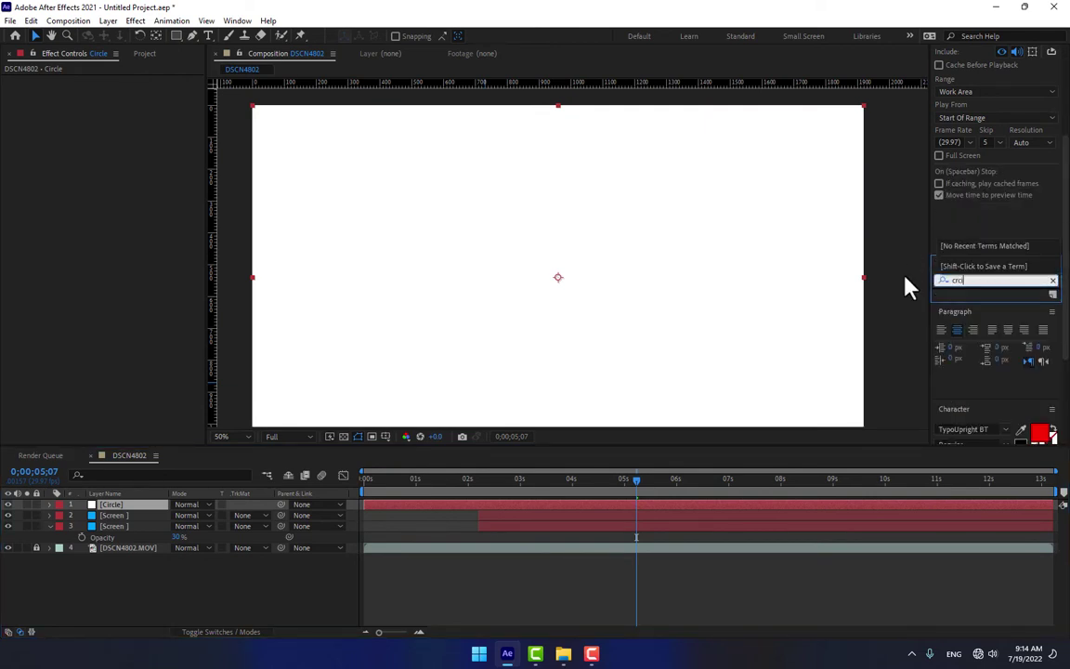
{"action": "key", "text": "BackSpace"}
{"action": "key", "text": "BackSpace"}
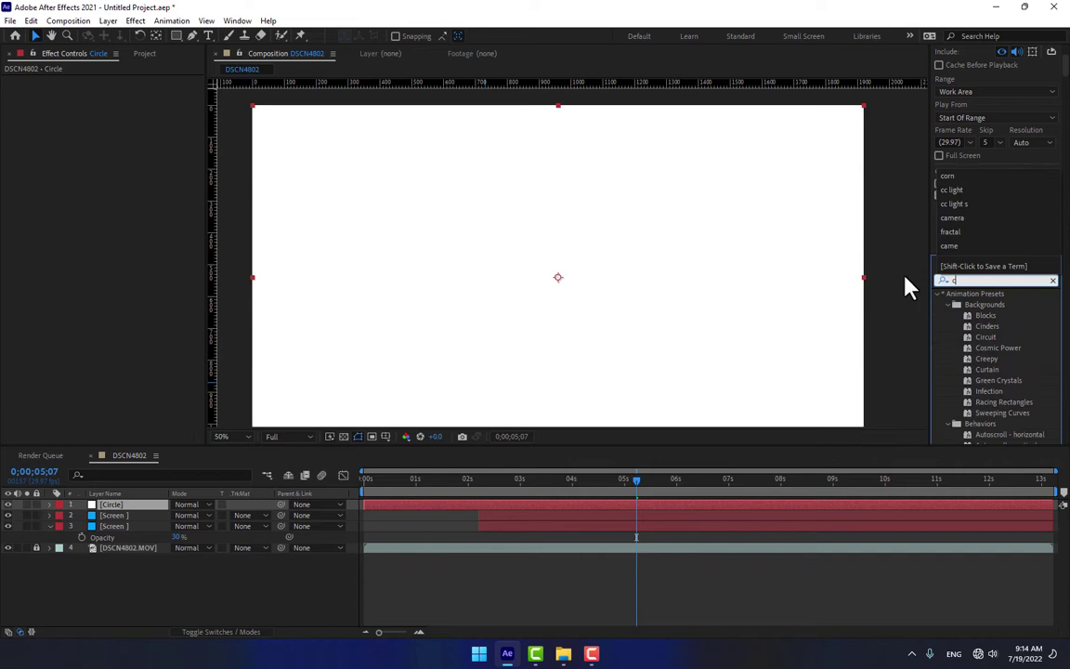
{"action": "type", "text": "cle"}
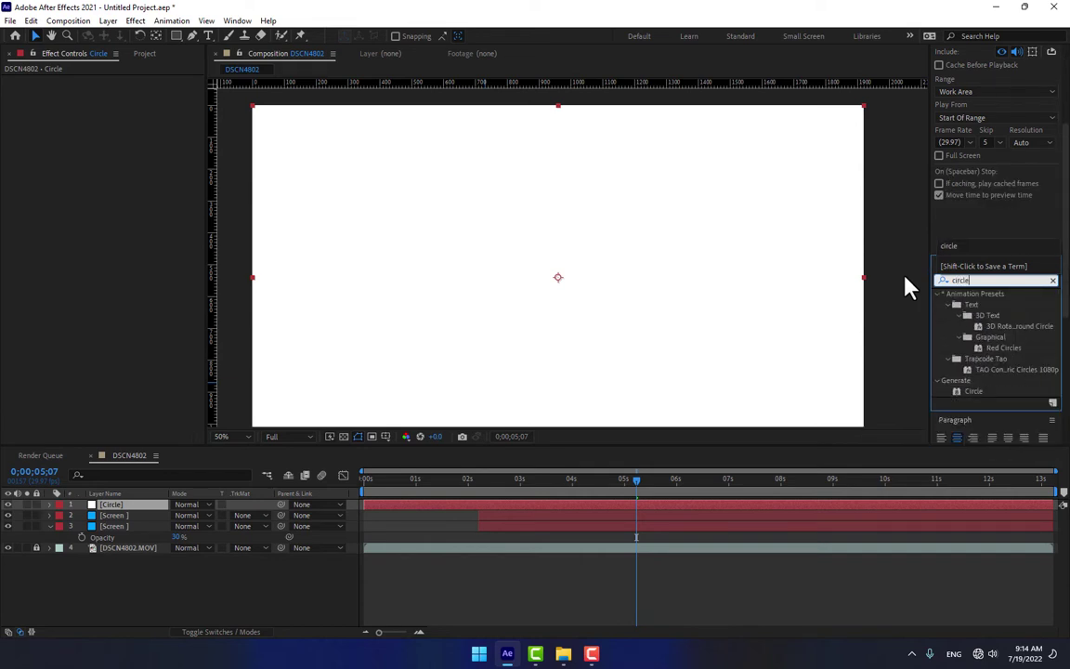
{"action": "left_click_drag", "start_coordinate": [974, 393], "coordinate": [573, 277]}
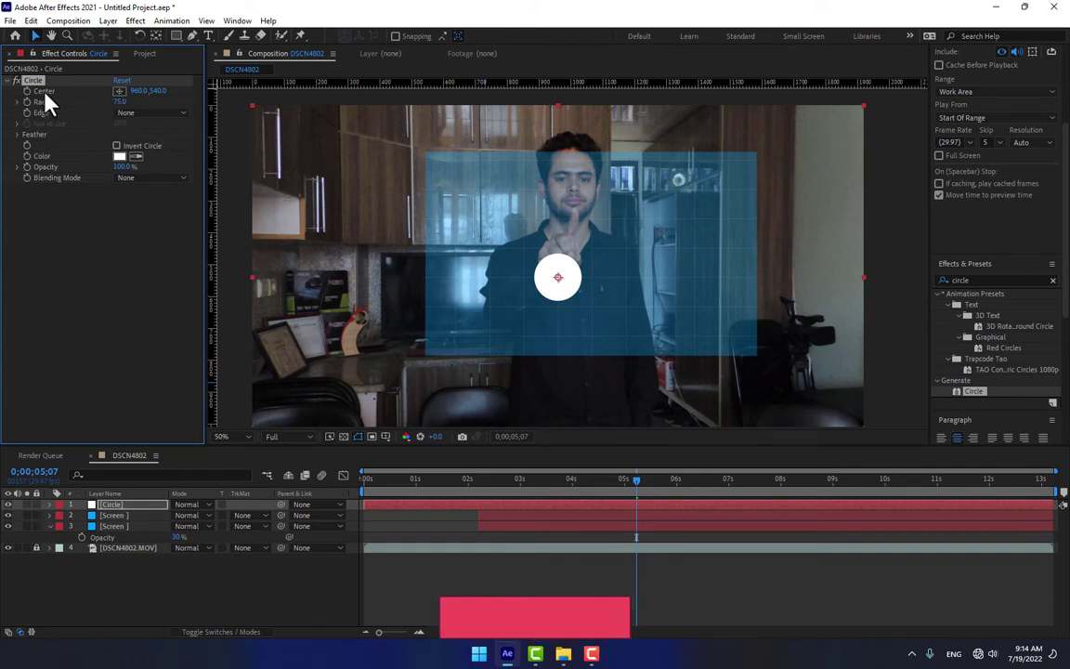
{"action": "left_click", "coordinate": [172, 114]}
{"action": "left_click", "coordinate": [163, 156]}
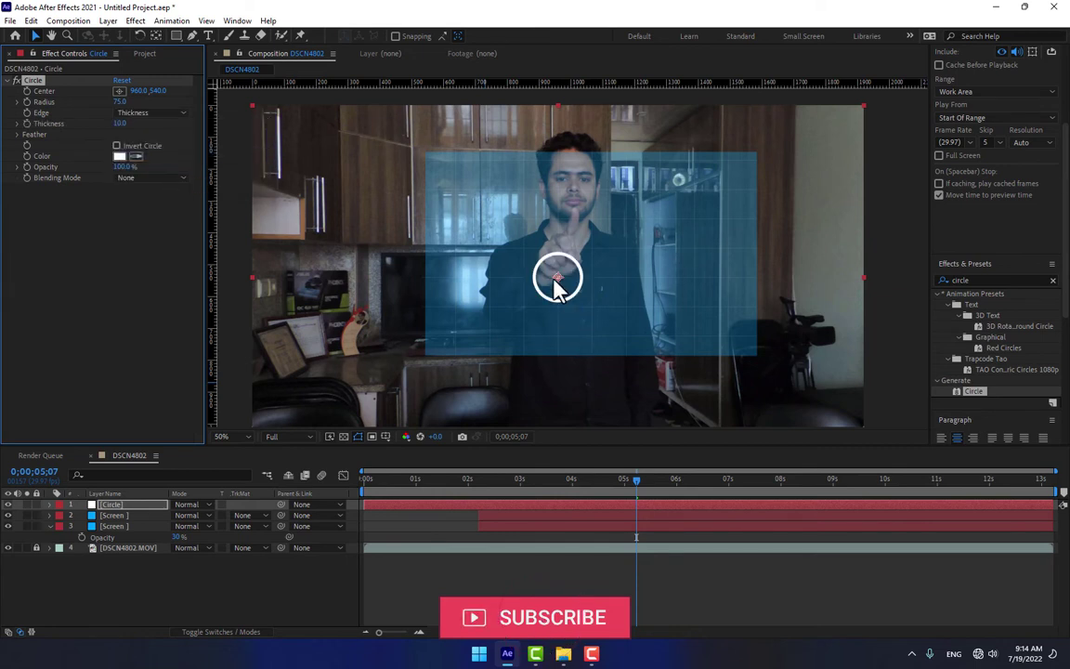
{"action": "left_click_drag", "start_coordinate": [558, 279], "coordinate": [576, 212]}
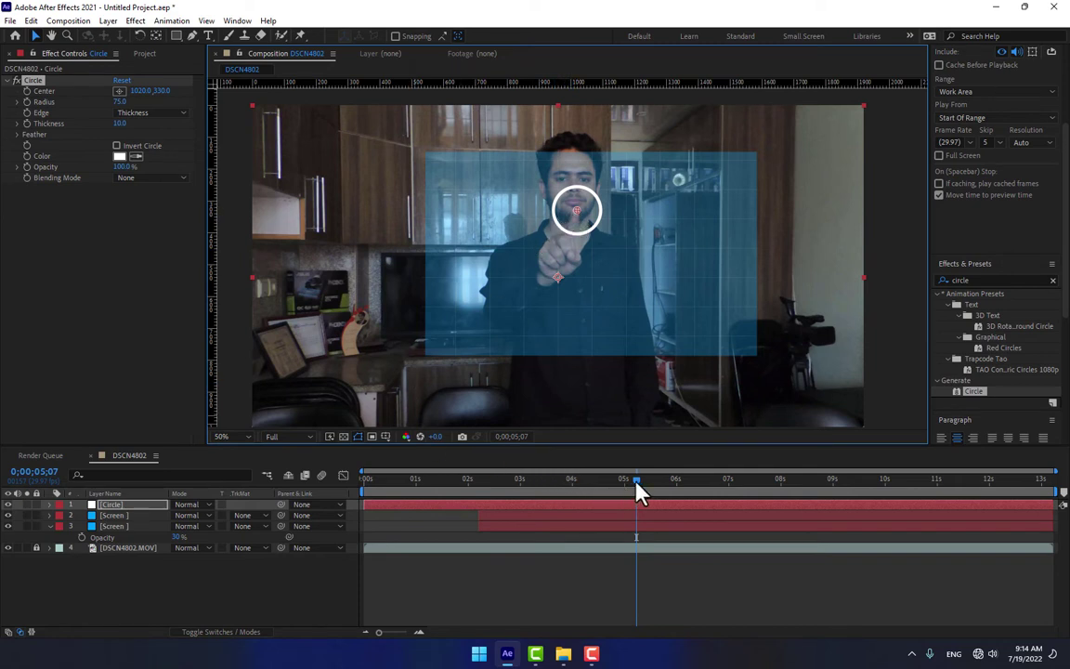
{"action": "left_click_drag", "start_coordinate": [637, 490], "coordinate": [633, 489]}
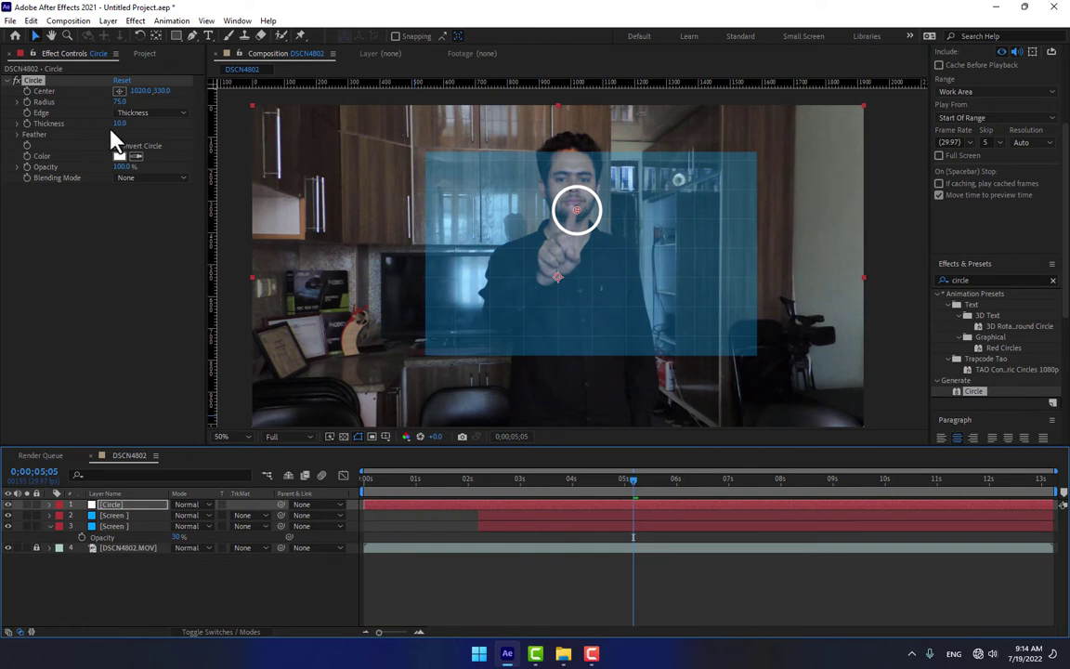
Keyframe the Circle effect's Radius at 0 and Opacity from 0% up to 100%, then preview.
{"action": "left_click", "coordinate": [120, 101]}
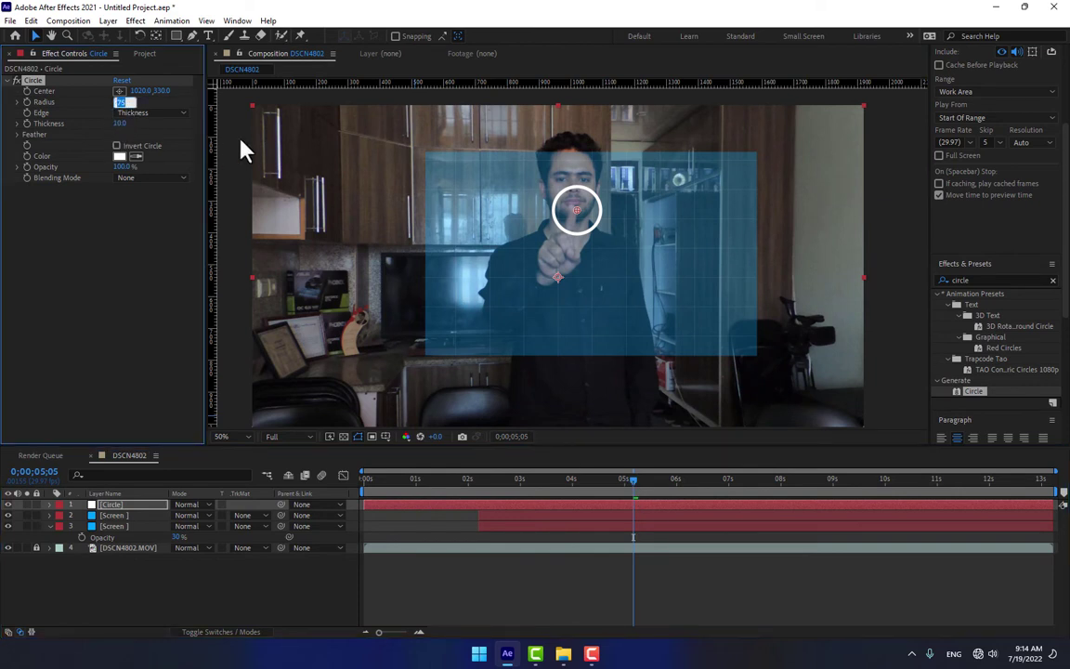
{"action": "type", "text": "0"}
{"action": "key", "text": "Return"}
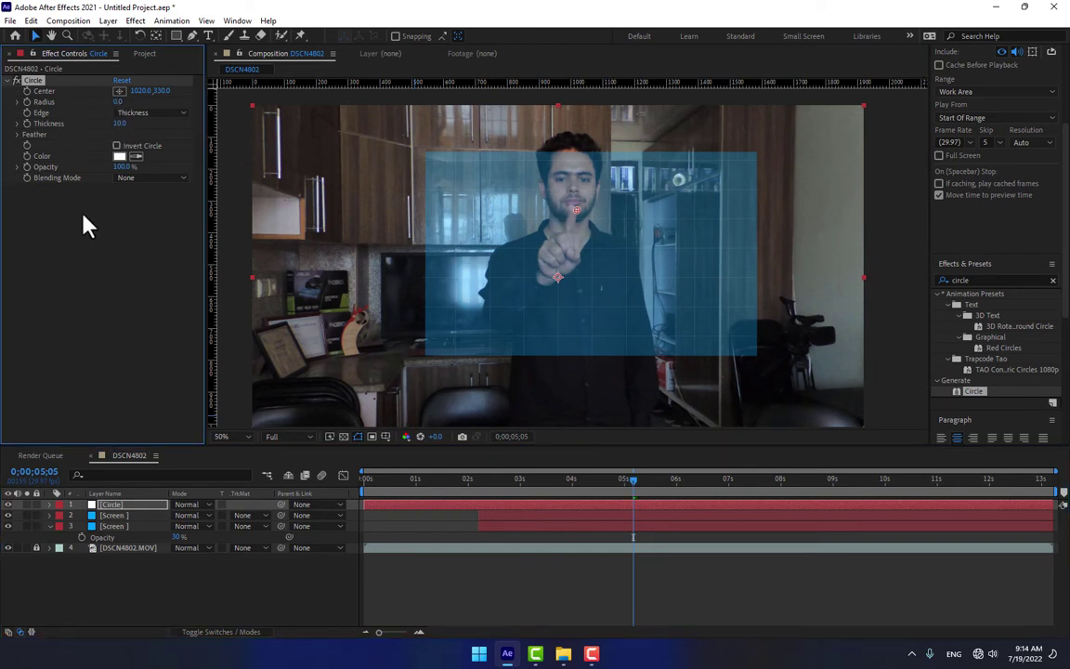
{"action": "left_click", "coordinate": [122, 166]}
{"action": "type", "text": "0"}
{"action": "key", "text": "Return"}
{"action": "left_click_drag", "start_coordinate": [117, 168], "coordinate": [183, 164]}
{"action": "key", "text": "space"}
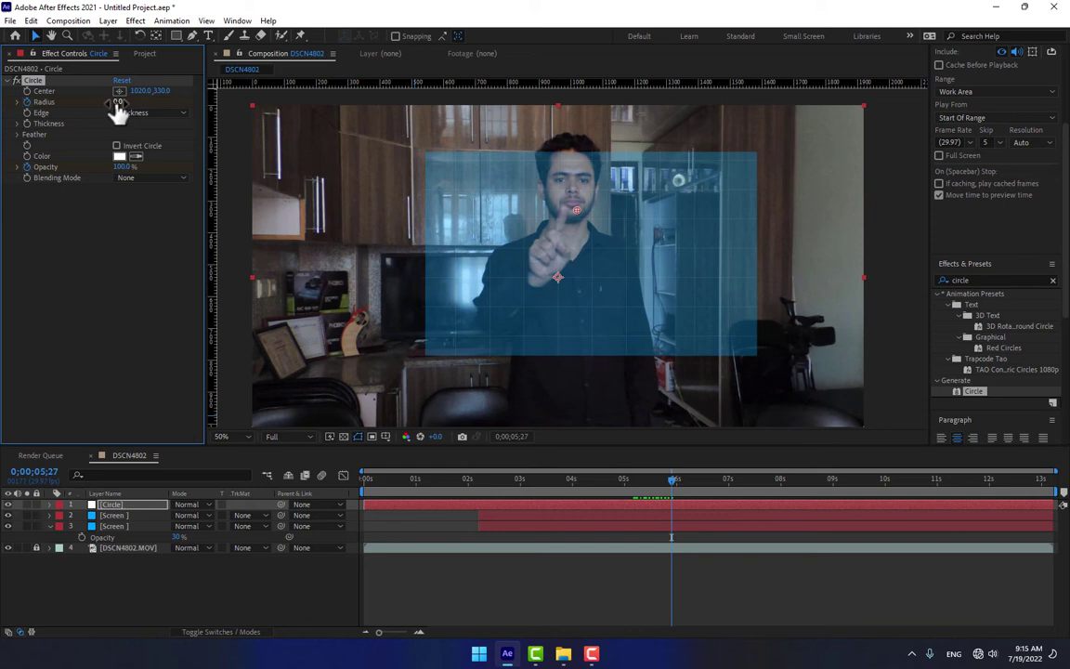
Scrub the ring's Radius outward and fade its Opacity down to 0%.
{"action": "left_click_drag", "start_coordinate": [181, 106], "coordinate": [187, 106]}
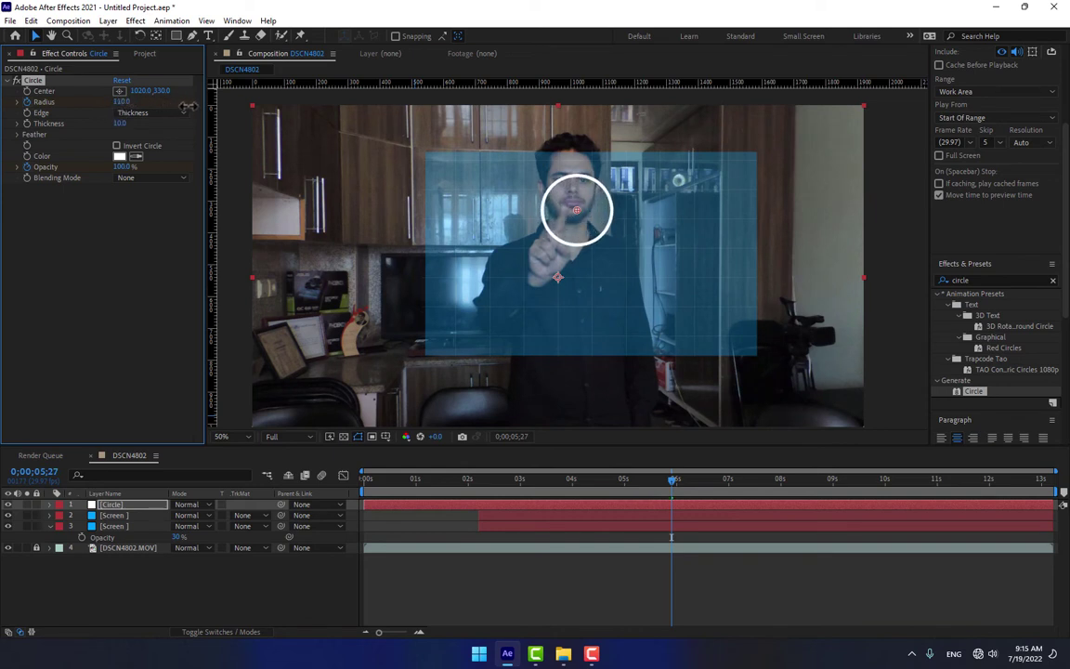
{"action": "left_click_drag", "start_coordinate": [116, 102], "coordinate": [96, 105]}
{"action": "left_click_drag", "start_coordinate": [123, 168], "coordinate": [107, 232]}
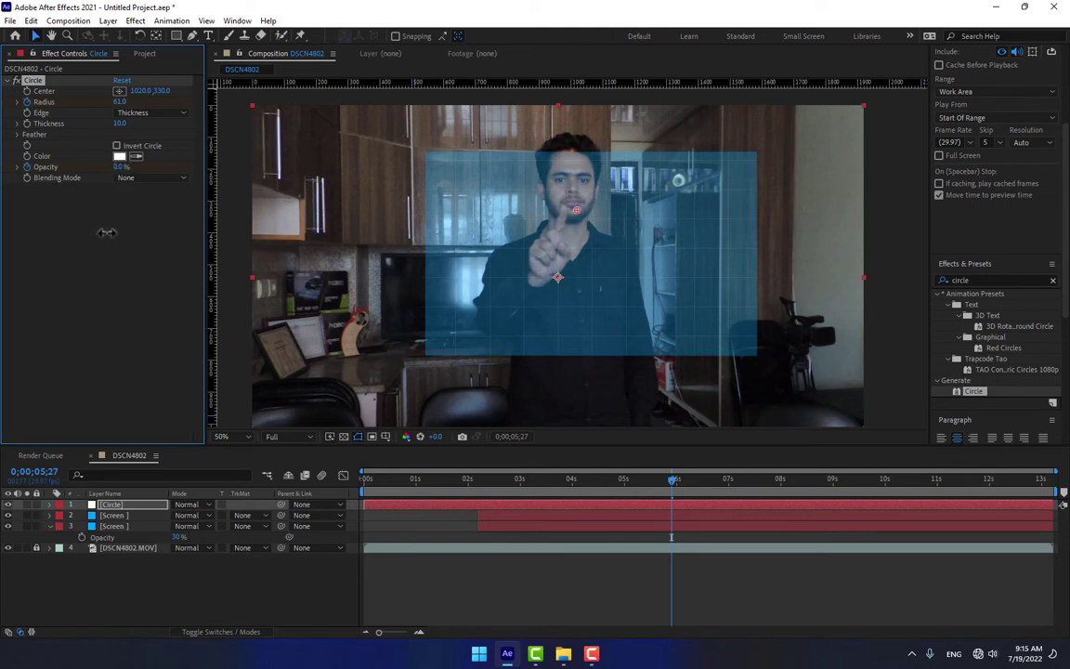
{"action": "left_click_drag", "start_coordinate": [469, 492], "coordinate": [638, 495]}
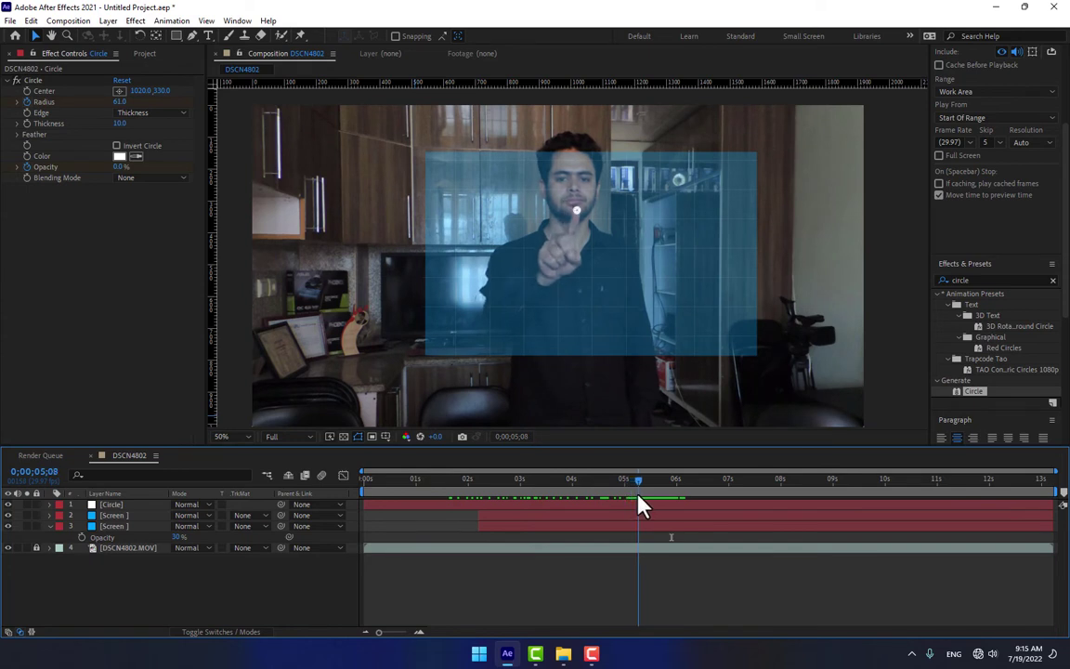
Trim the Circle layer's in-point to 0;00;05;08 with Alt+[ and check the ring.
{"action": "left_click", "coordinate": [197, 534]}
{"action": "left_click", "coordinate": [119, 506]}
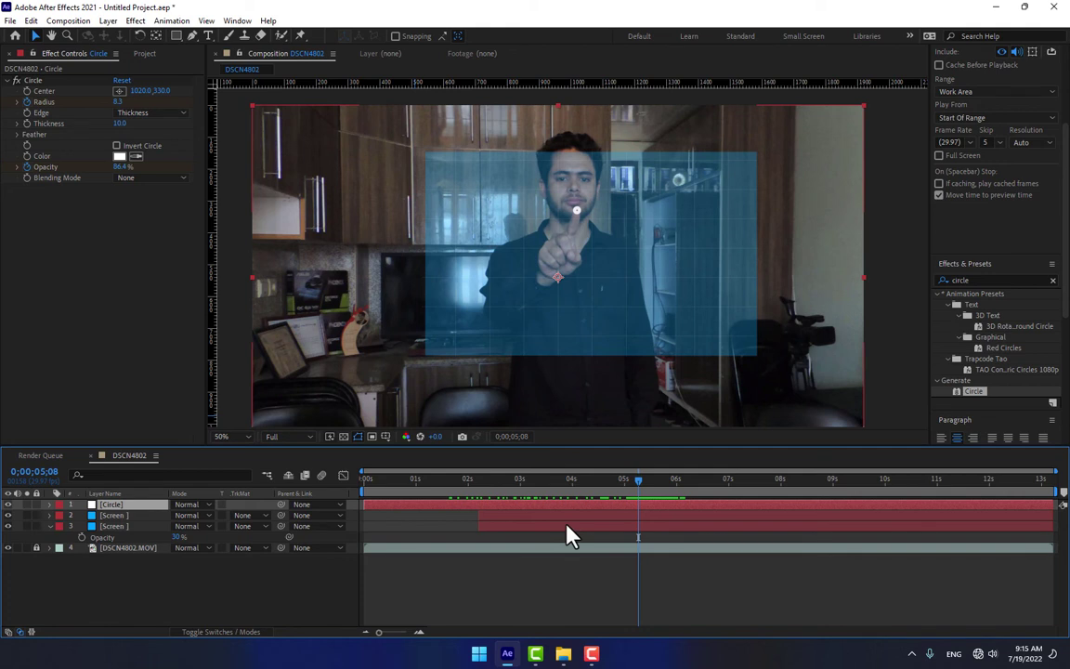
{"action": "key", "text": "alt+bracketleft"}
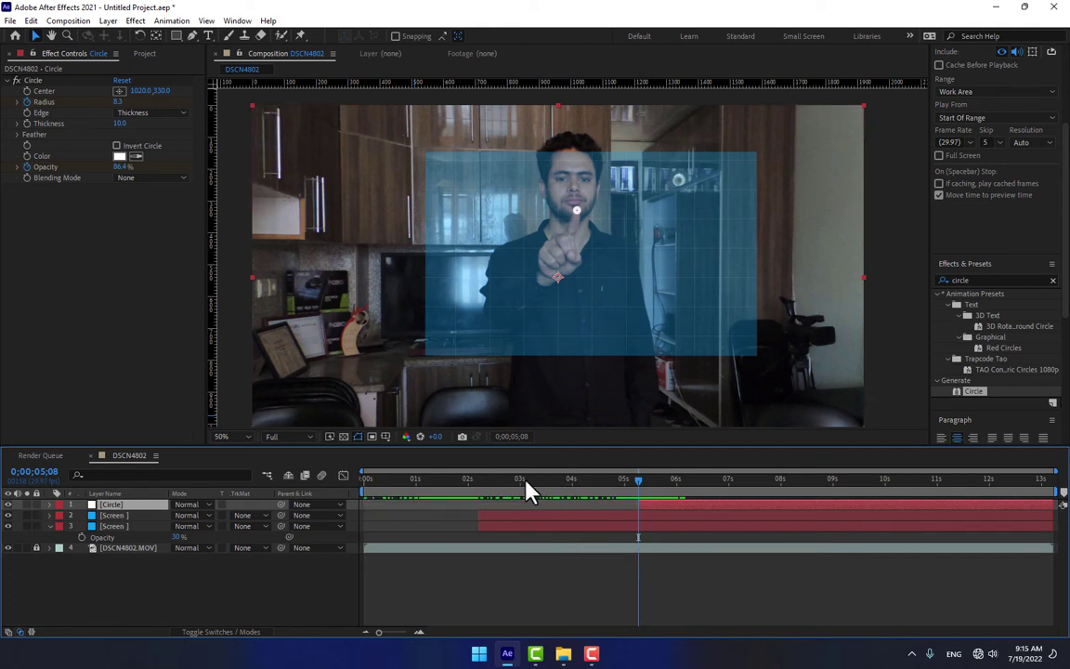
{"action": "left_click_drag", "start_coordinate": [525, 480], "coordinate": [690, 479]}
Open Import File, browse the Desktop Files folder, then cancel without importing.
{"action": "left_click", "coordinate": [145, 52]}
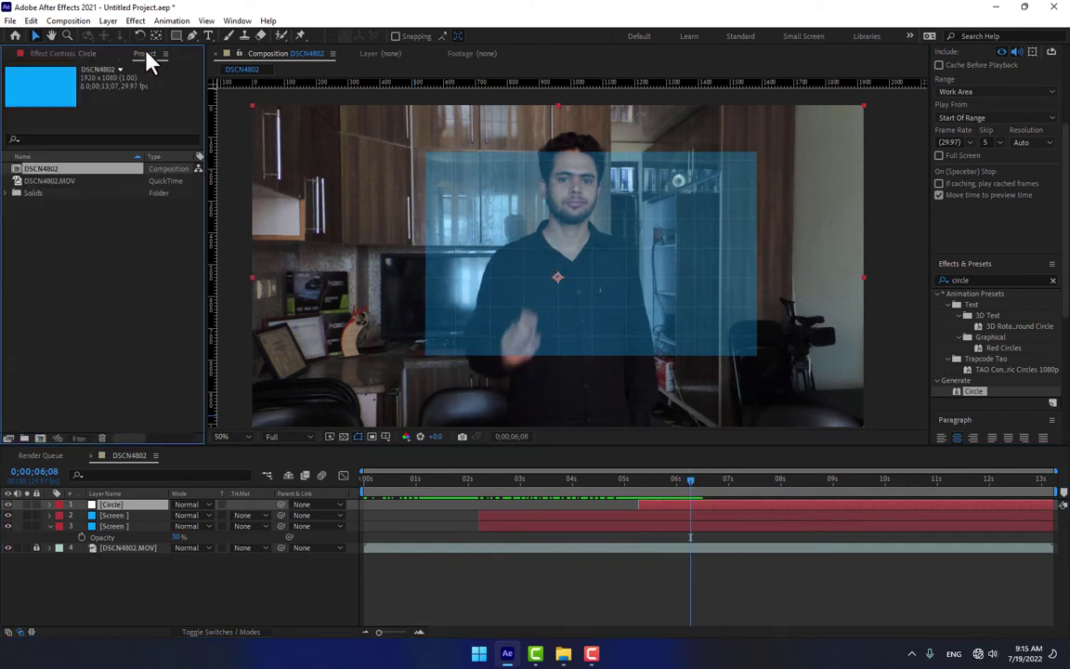
{"action": "double_click", "coordinate": [108, 301]}
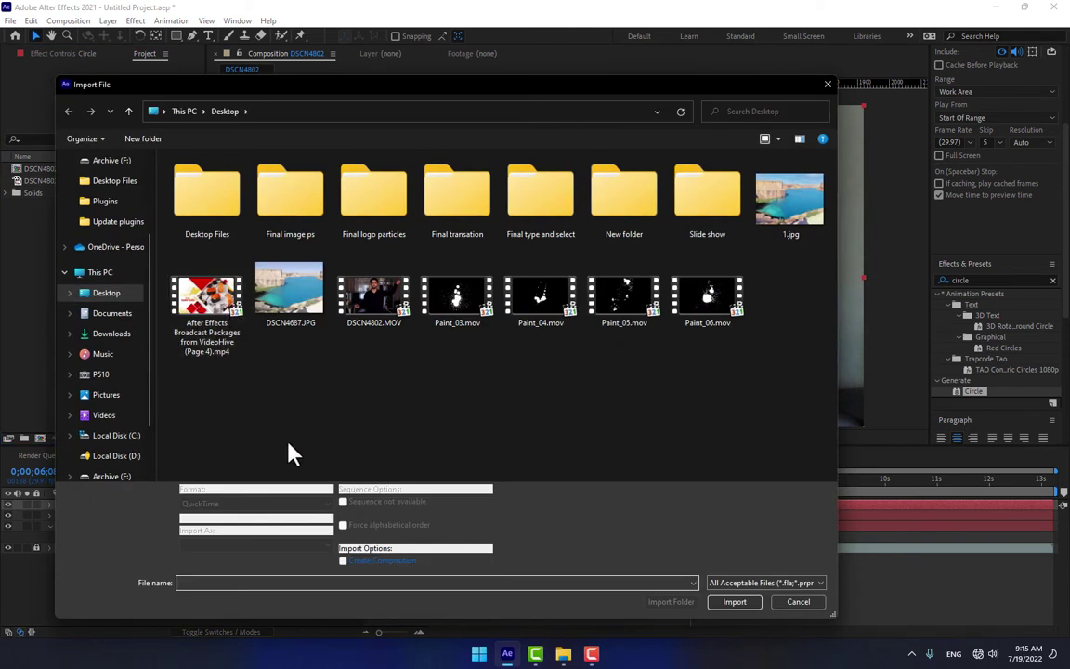
{"action": "left_click", "coordinate": [100, 272]}
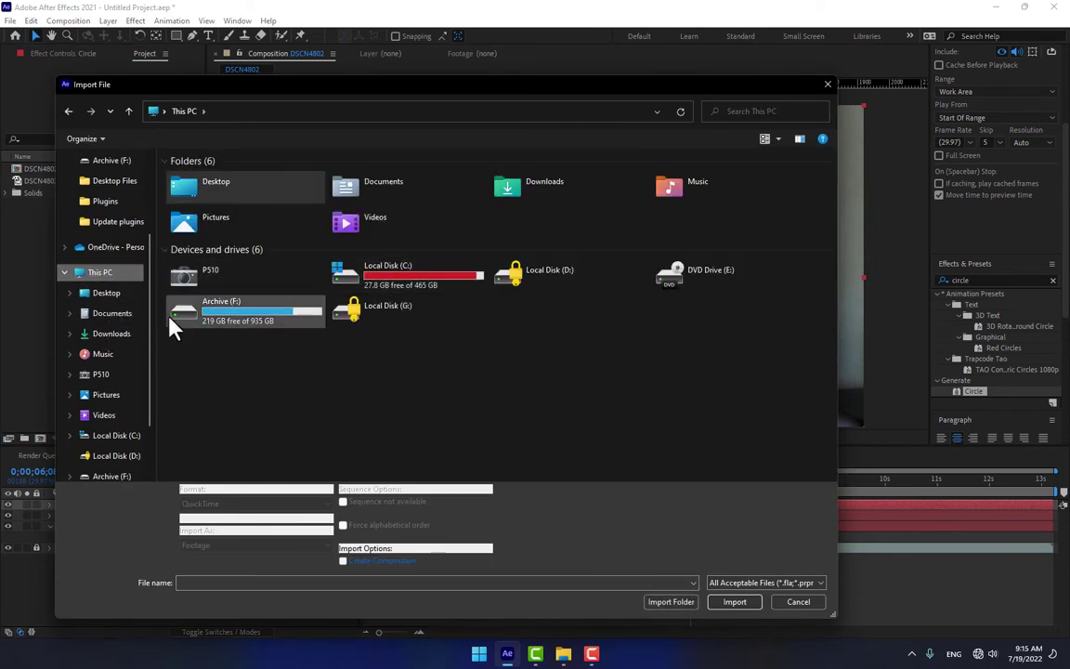
{"action": "left_click", "coordinate": [102, 293]}
{"action": "double_click", "coordinate": [195, 186]}
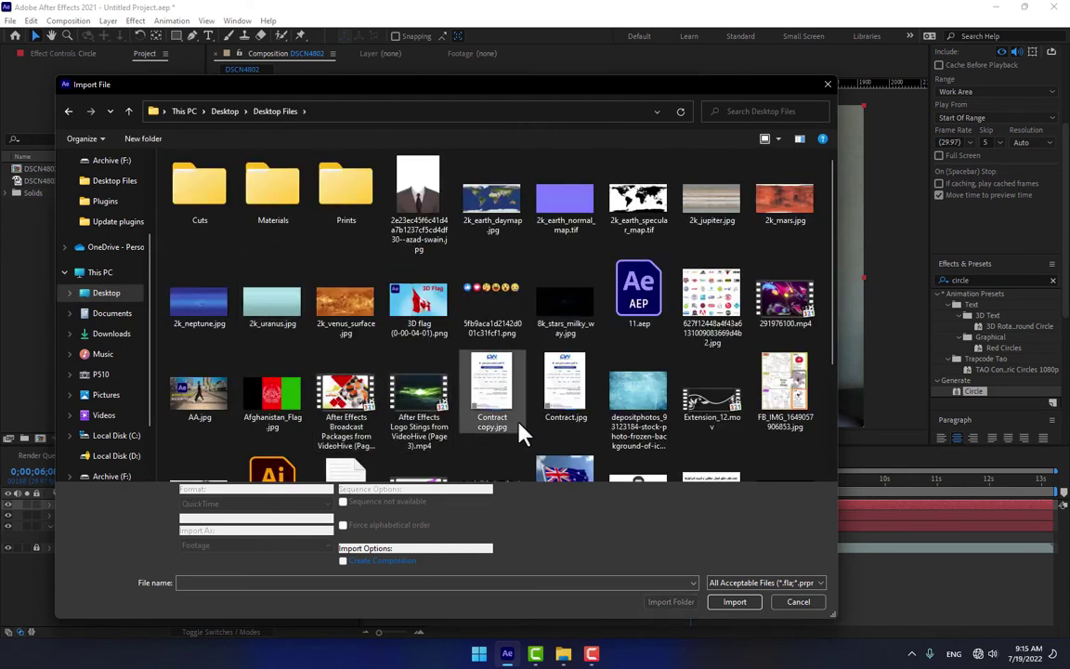
{"action": "scroll", "coordinate": [520, 432], "scroll_direction": "down", "scroll_amount": 3}
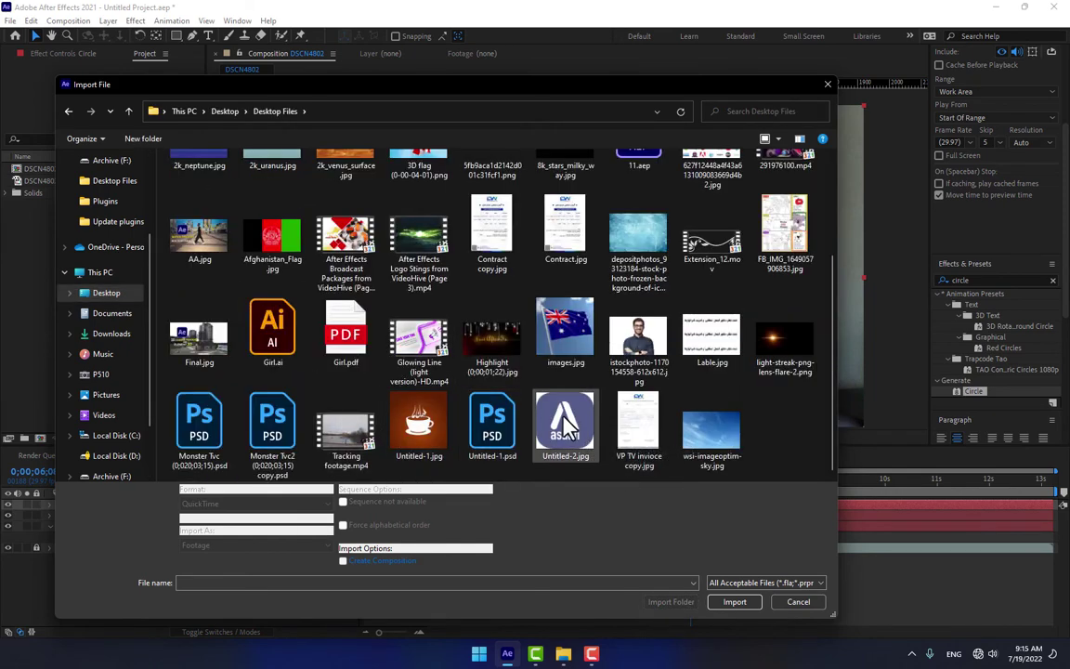
{"action": "scroll", "coordinate": [334, 369], "scroll_direction": "up", "scroll_amount": 3}
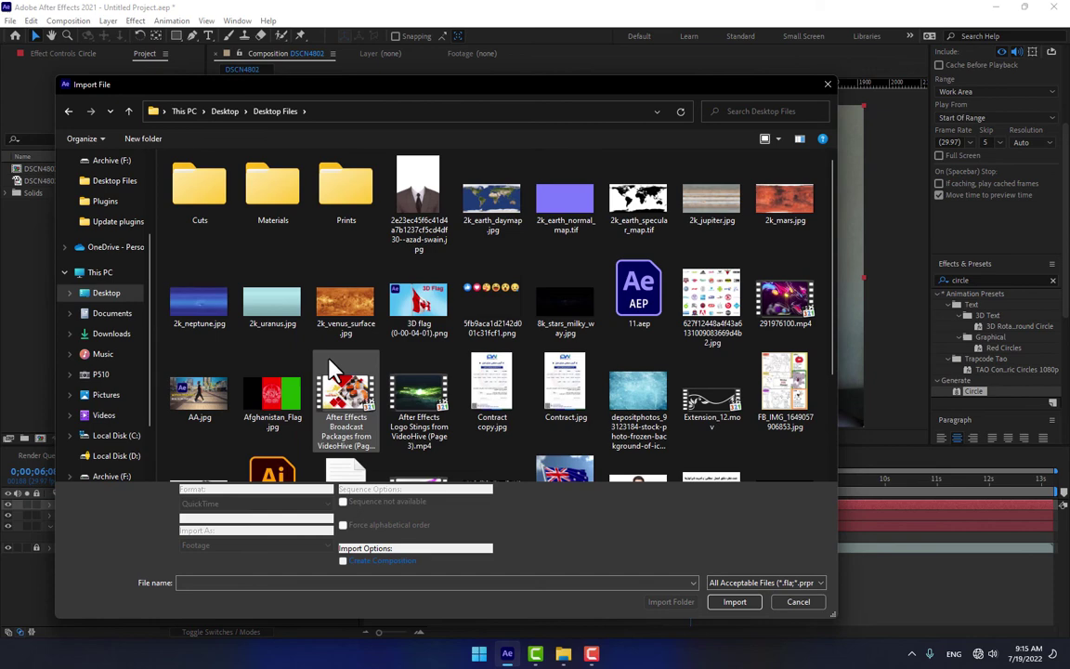
{"action": "scroll", "coordinate": [334, 370], "scroll_direction": "down", "scroll_amount": 3}
{"action": "left_click", "coordinate": [96, 272]}
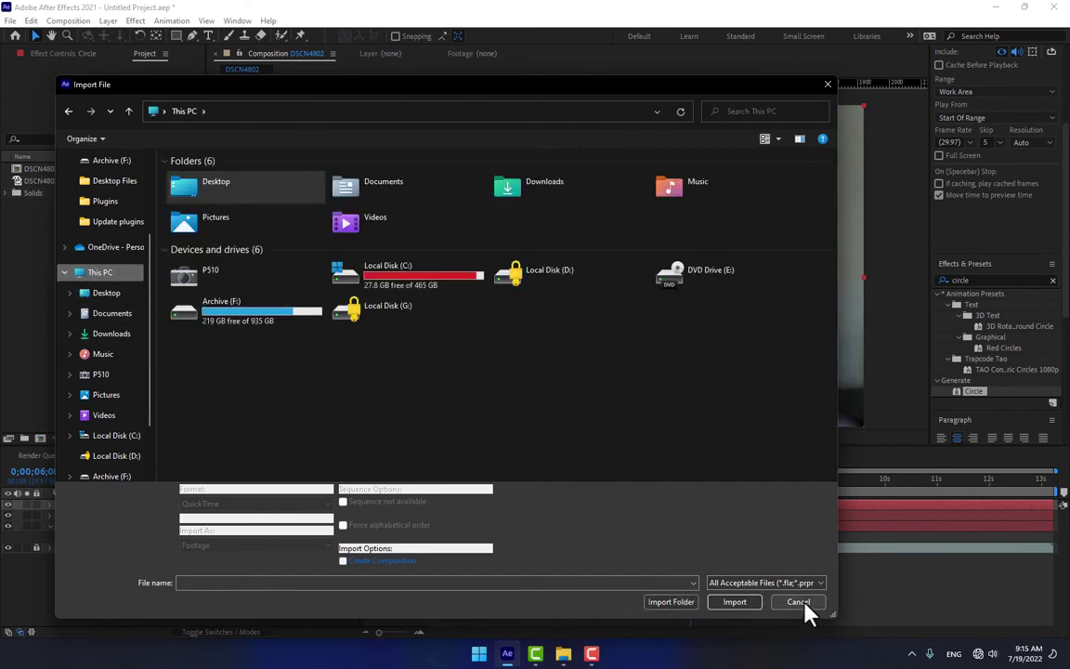
{"action": "left_click", "coordinate": [798, 602]}
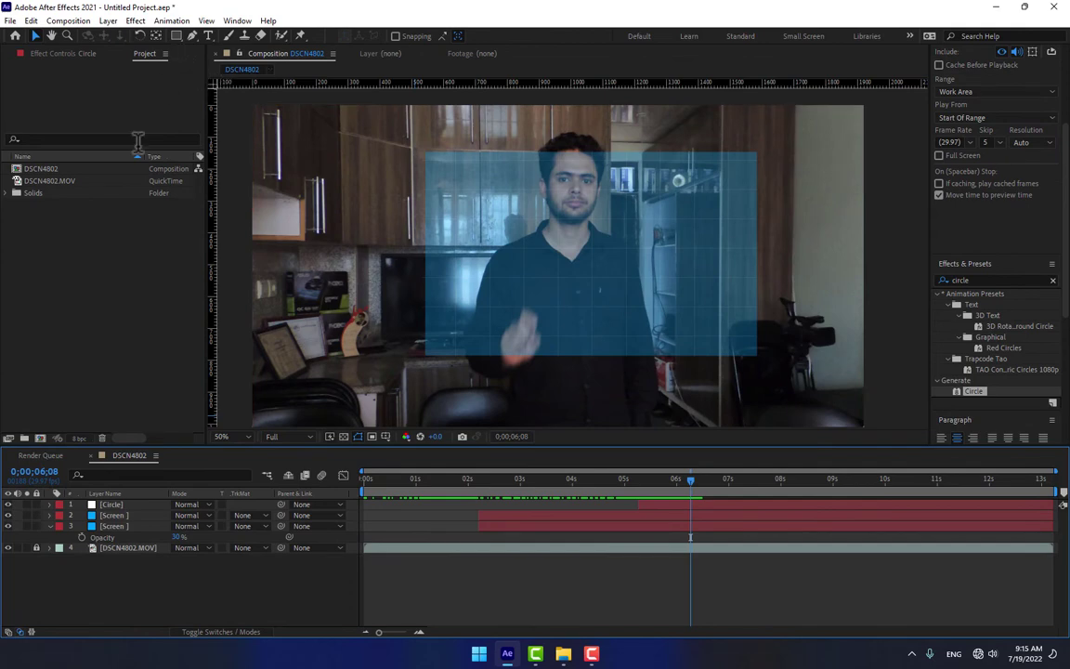
Import ae-appicon-noshadow-1024.png from the Archive (F:) drive.
{"action": "double_click", "coordinate": [125, 265]}
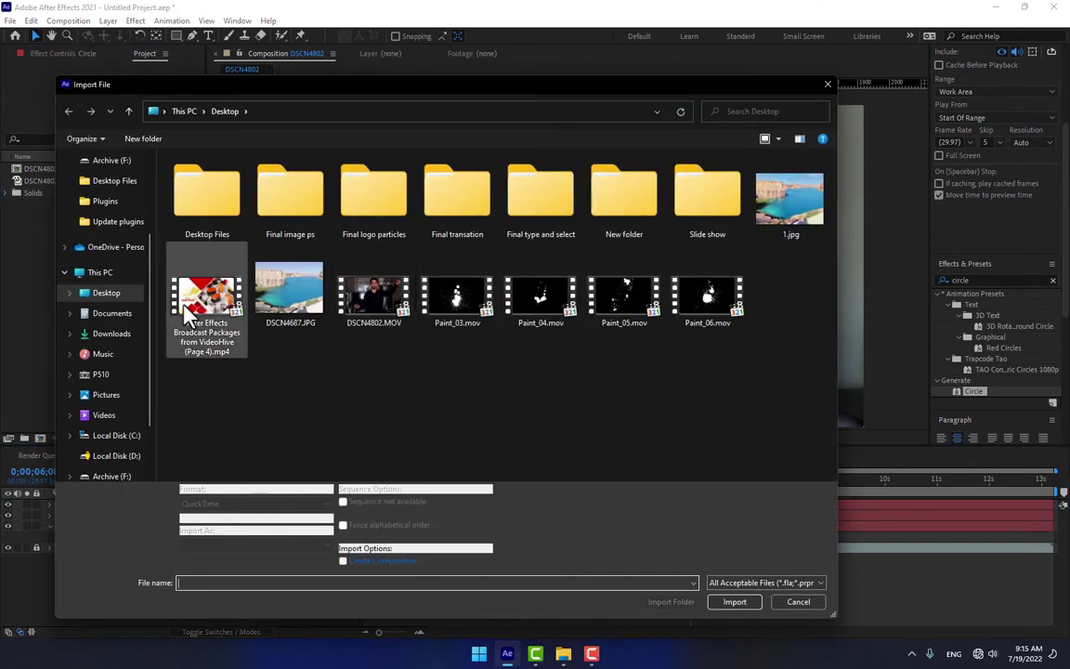
{"action": "left_click", "coordinate": [99, 273]}
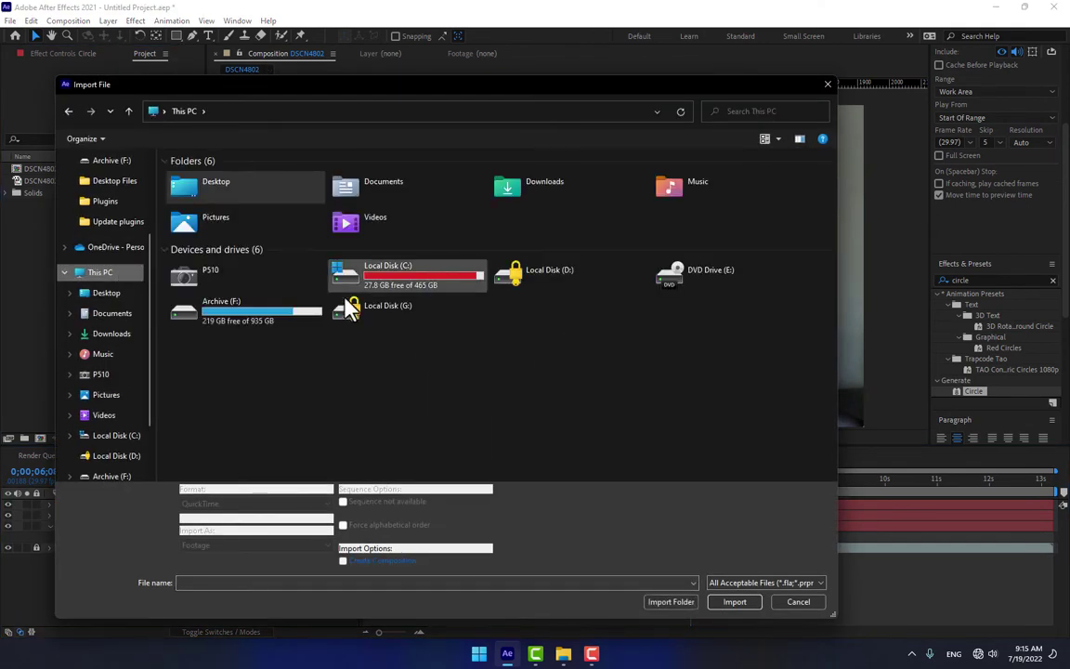
{"action": "double_click", "coordinate": [260, 306]}
{"action": "scroll", "coordinate": [478, 382], "scroll_direction": "down", "scroll_amount": 2}
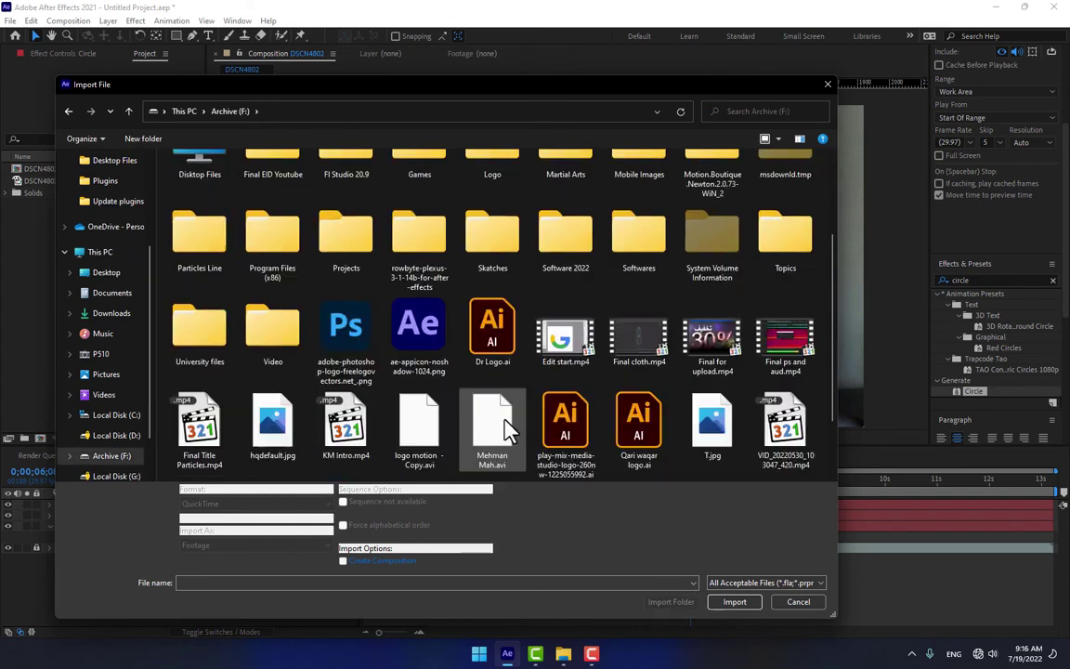
{"action": "double_click", "coordinate": [423, 357]}
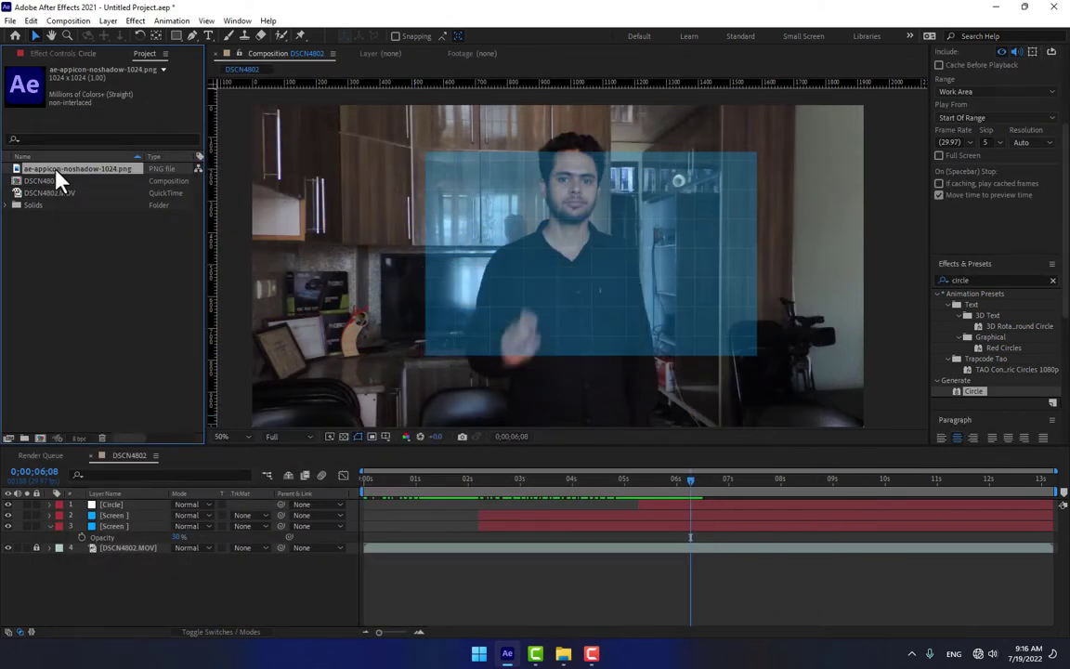
Drop the Ae logo PNG into the comp at 38% scale and 57% opacity.
{"action": "left_click_drag", "start_coordinate": [58, 178], "coordinate": [591, 279]}
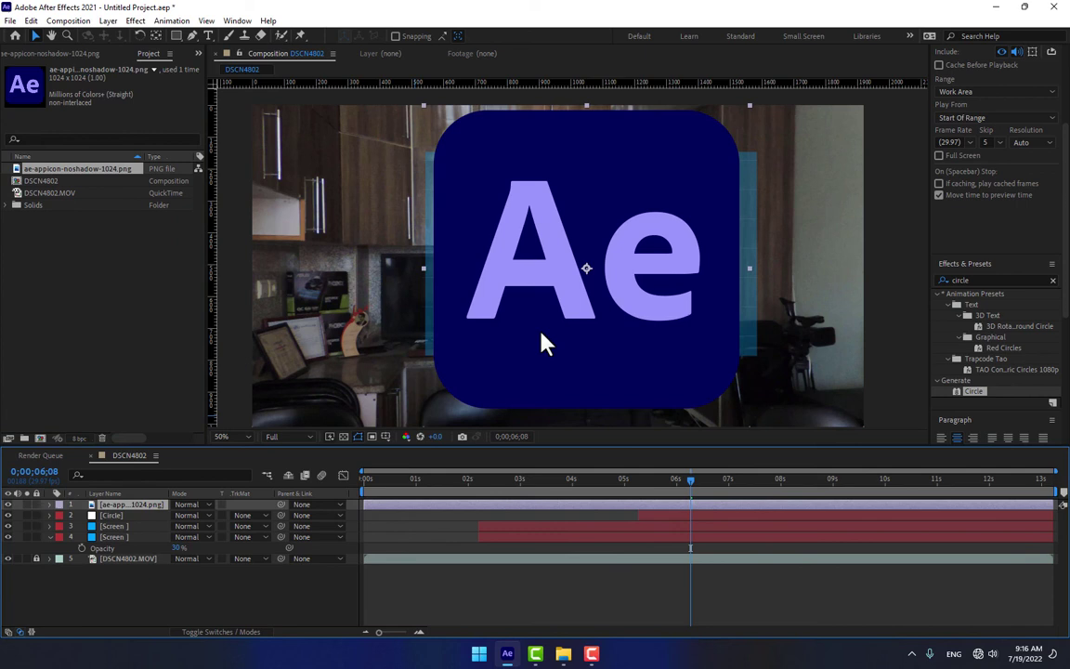
{"action": "key", "text": "s"}
{"action": "mouse_move", "coordinate": [210, 516]}
{"action": "left_mouse_down"}
{"action": "mouse_move", "coordinate": [173, 517]}
{"action": "mouse_move", "coordinate": [194, 517]}
{"action": "left_mouse_up"}
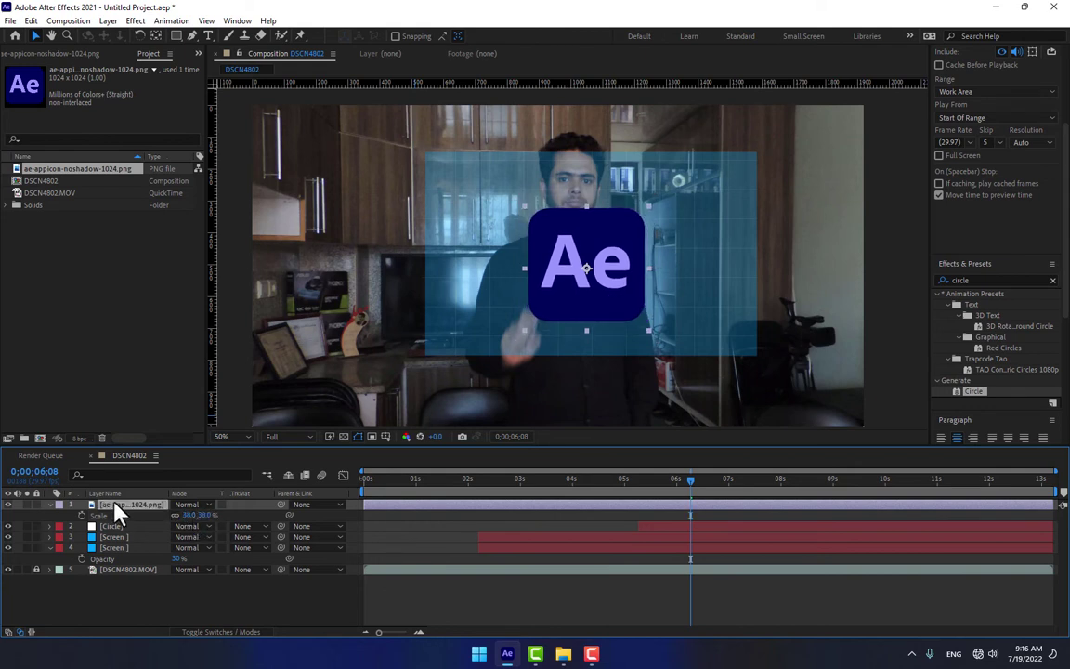
{"action": "key", "text": "t"}
{"action": "left_click_drag", "start_coordinate": [174, 517], "coordinate": [149, 516]}
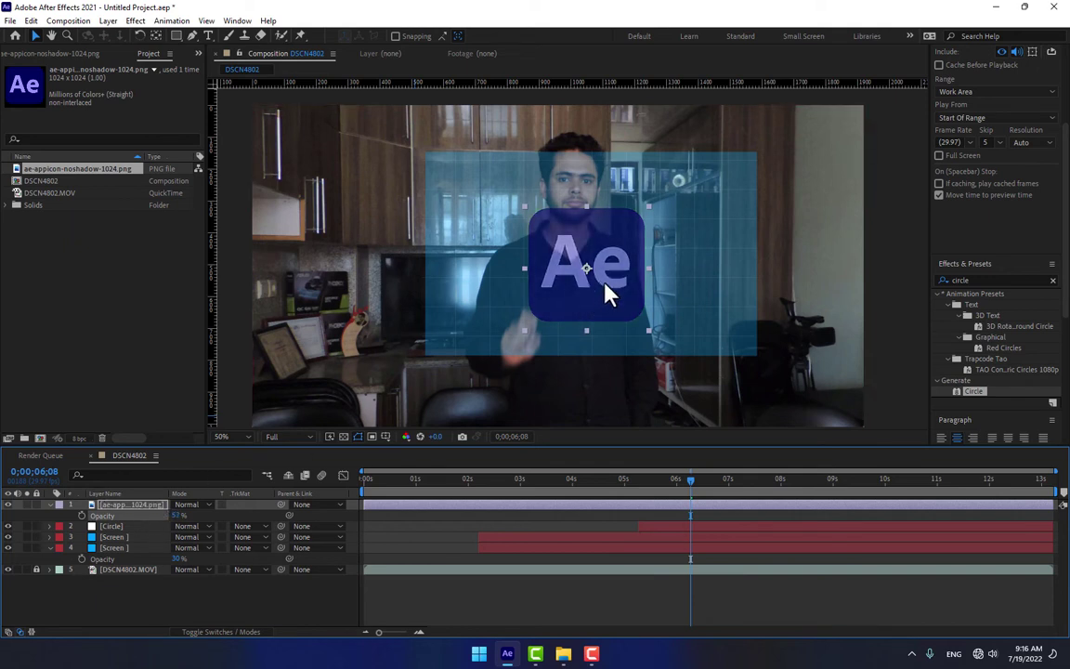
{"action": "left_click", "coordinate": [692, 482]}
{"action": "left_click_drag", "start_coordinate": [693, 482], "coordinate": [782, 457]}
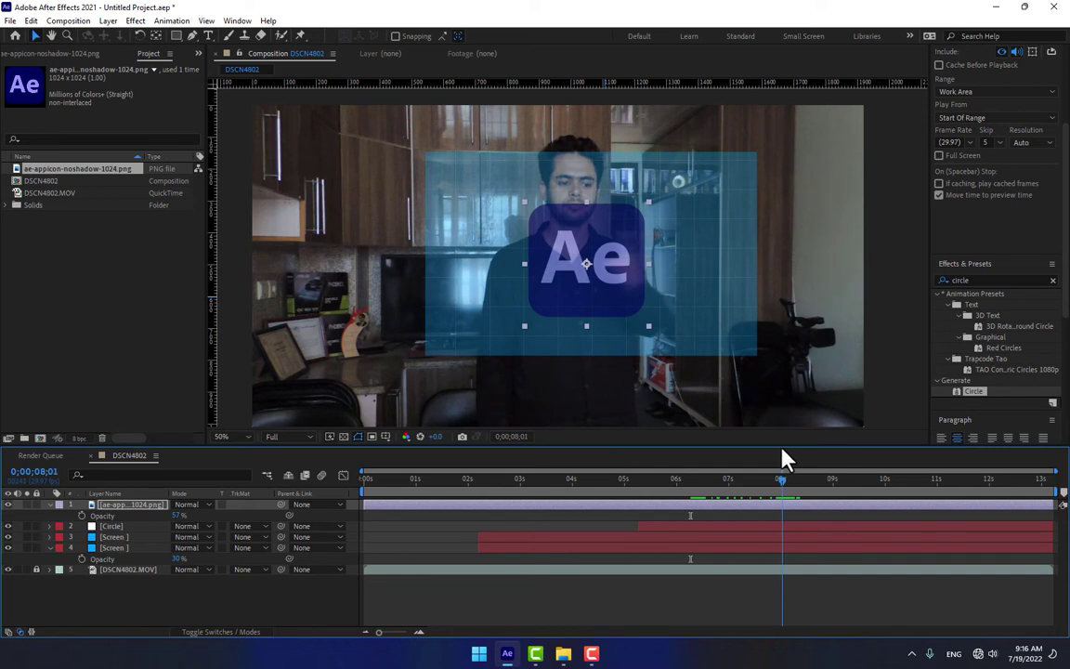
{"action": "left_click_drag", "start_coordinate": [783, 458], "coordinate": [679, 474]}
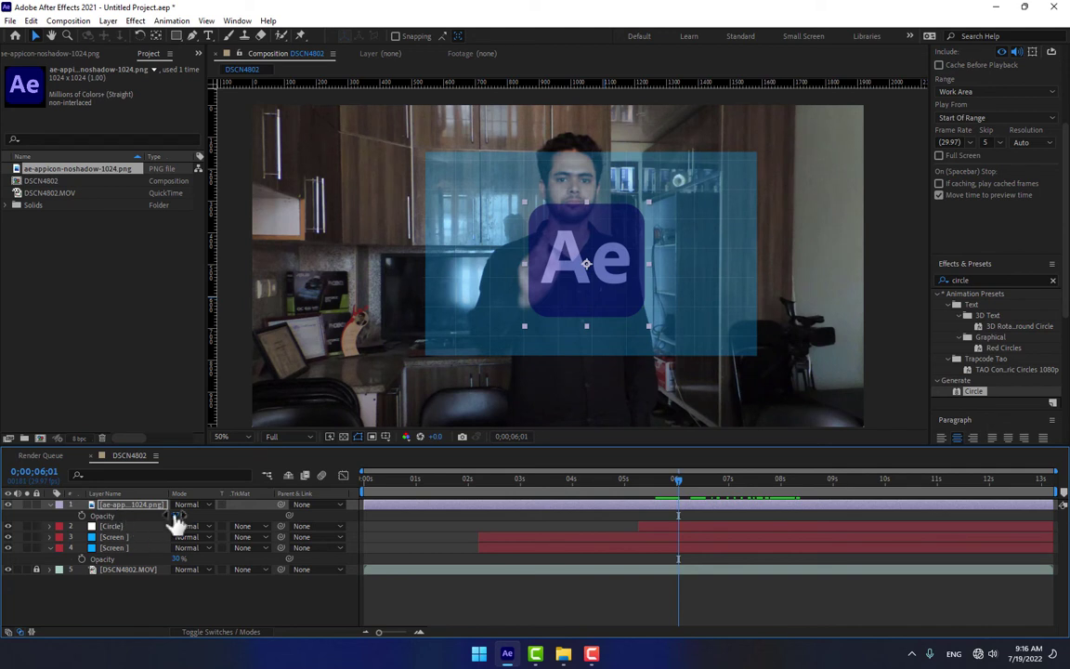
Keyframe the Ae logo's Opacity from 0% at 6;01 up to 75% a few frames later.
{"action": "left_click_drag", "start_coordinate": [171, 517], "coordinate": [83, 529]}
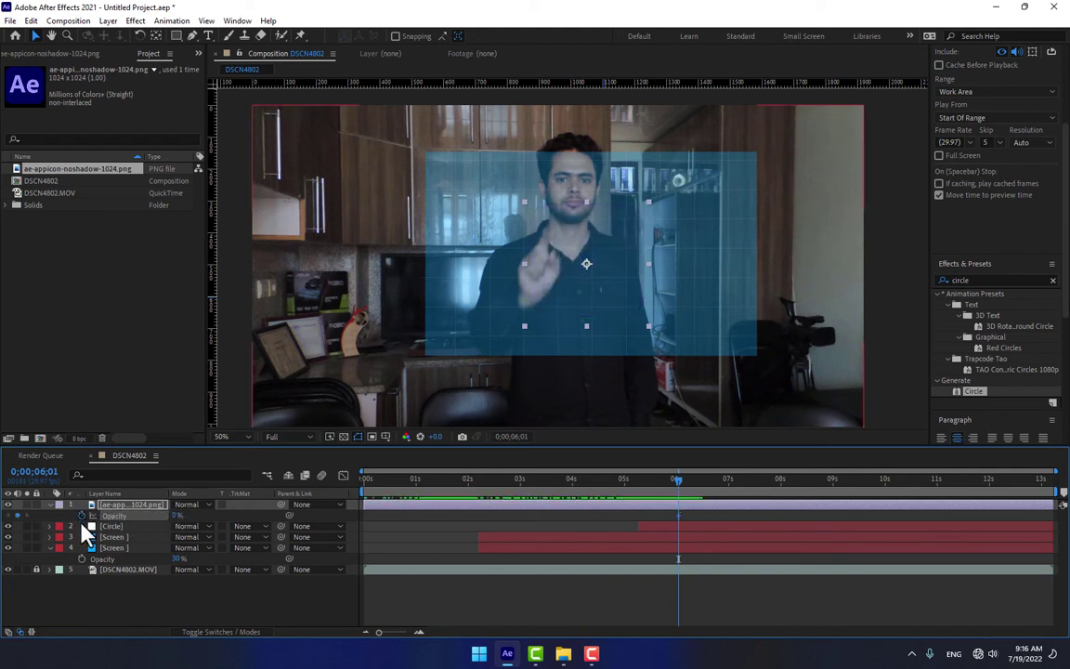
{"action": "key", "text": "Page_Down"}
{"action": "key", "text": "Page_Down"}
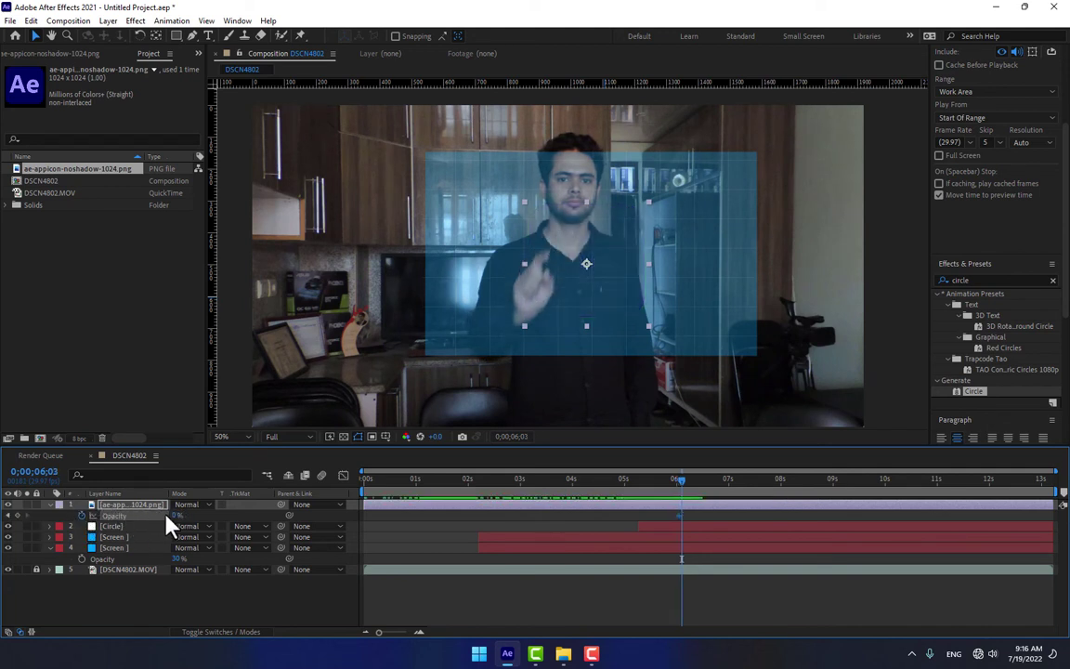
{"action": "left_click_drag", "start_coordinate": [176, 516], "coordinate": [206, 514]}
{"action": "key", "text": "Page_Down"}
{"action": "key", "text": "Page_Down"}
{"action": "key", "text": "Page_Down"}
{"action": "key", "text": "Page_Down"}
{"action": "key", "text": "Page_Down"}
{"action": "key", "text": "Page_Down"}
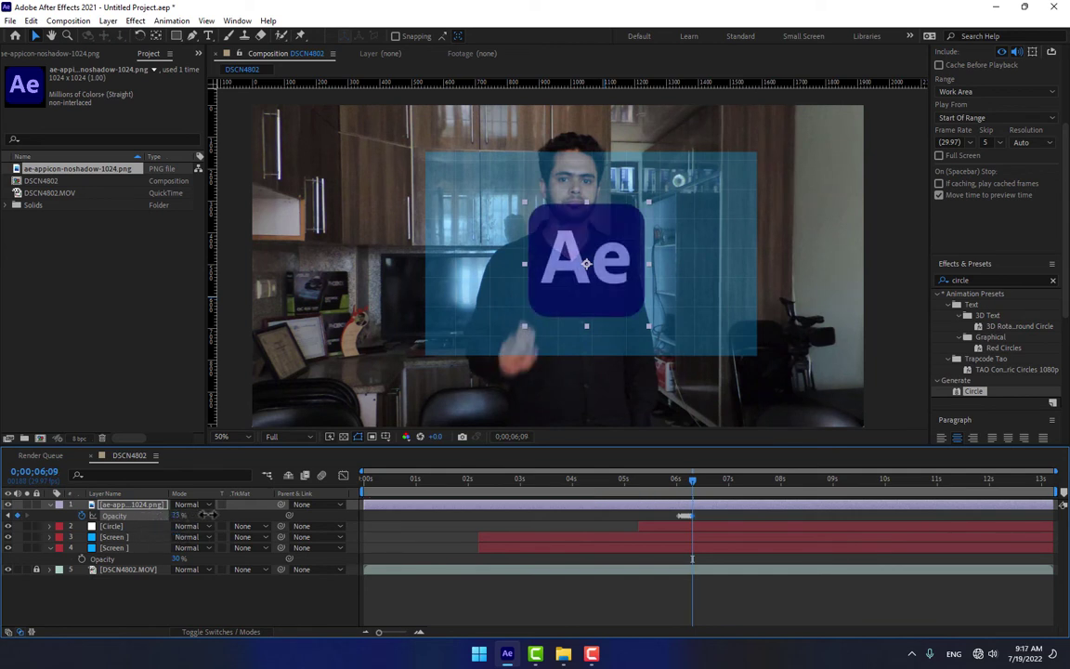
{"action": "left_click", "coordinate": [624, 563]}
{"action": "left_click_drag", "start_coordinate": [647, 492], "coordinate": [785, 487]}
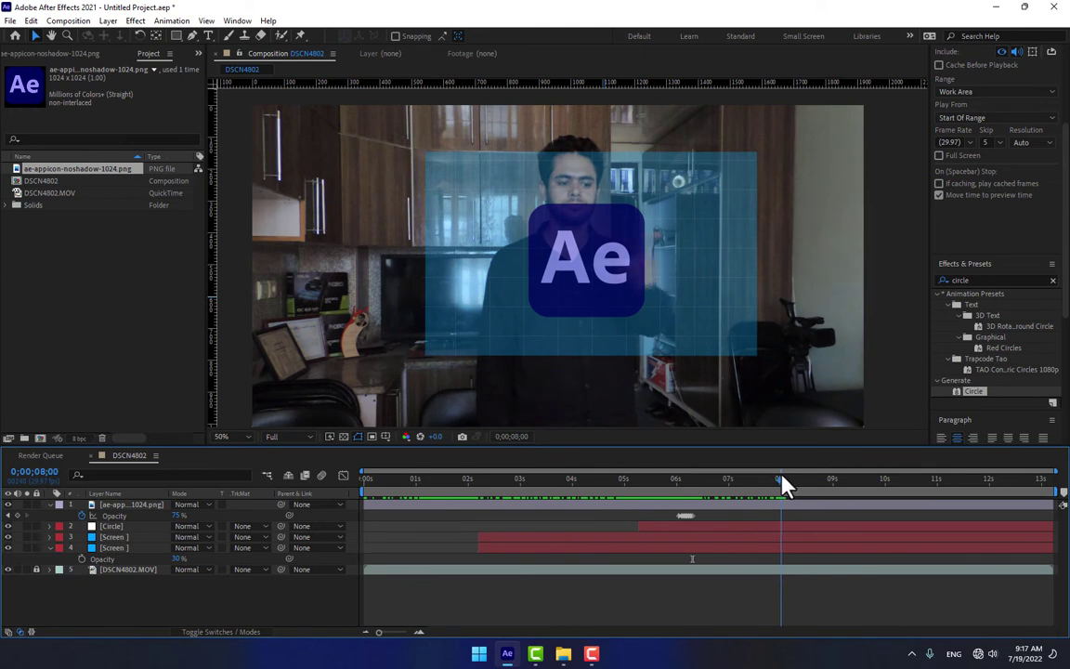
{"action": "left_click", "coordinate": [134, 506]}
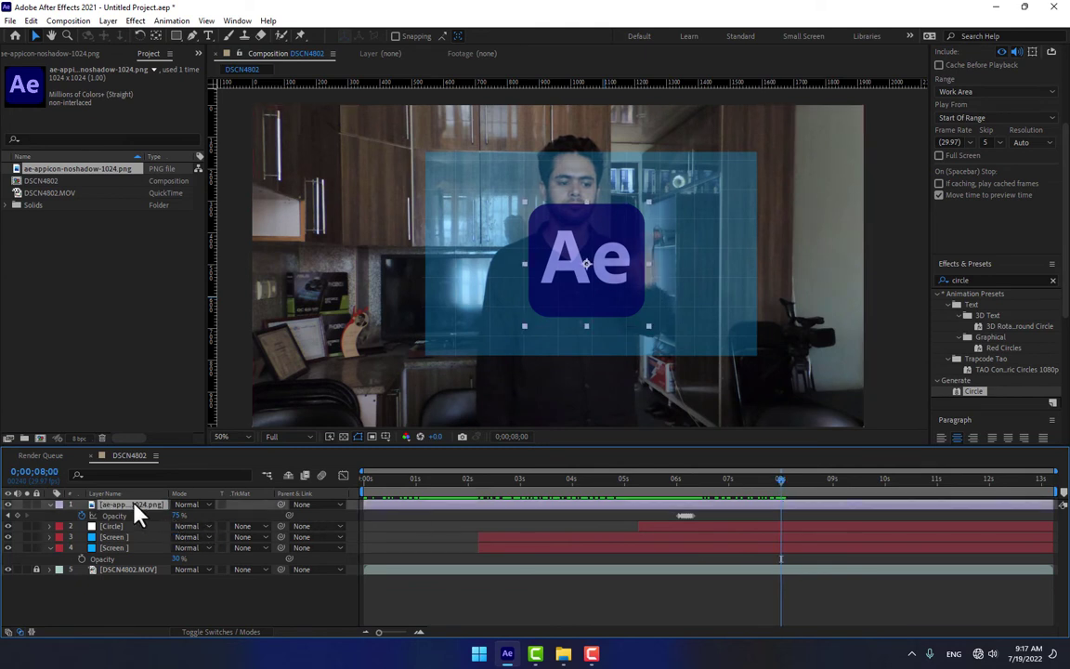
Keyframe the logo's Position sliding left from 1050,498 at 8;00 to 348,500 by 9;02.
{"action": "key", "text": "p"}
{"action": "left_click", "coordinate": [82, 515]}
{"action": "left_click_drag", "start_coordinate": [781, 479], "coordinate": [836, 484]}
{"action": "left_click_drag", "start_coordinate": [626, 311], "coordinate": [404, 313]}
{"action": "key", "text": "apostrophe"}
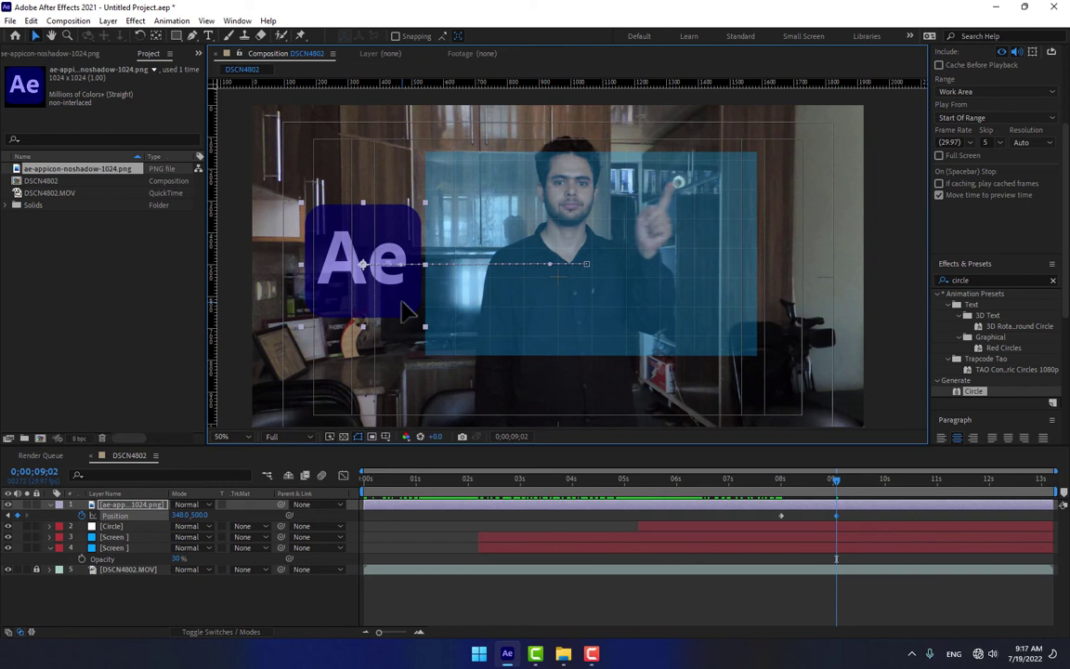
{"action": "left_click", "coordinate": [755, 614]}
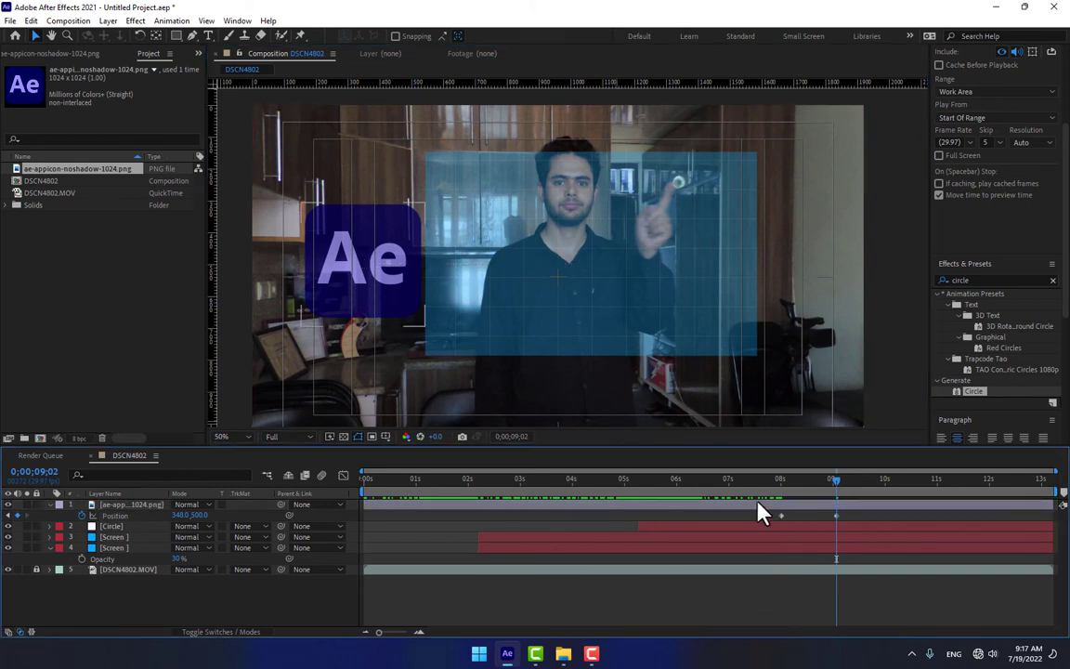
{"action": "left_click", "coordinate": [784, 481]}
{"action": "mouse_move", "coordinate": [794, 496]}
{"action": "left_mouse_down"}
{"action": "mouse_move", "coordinate": [853, 494]}
{"action": "mouse_move", "coordinate": [782, 497]}
{"action": "left_mouse_up"}
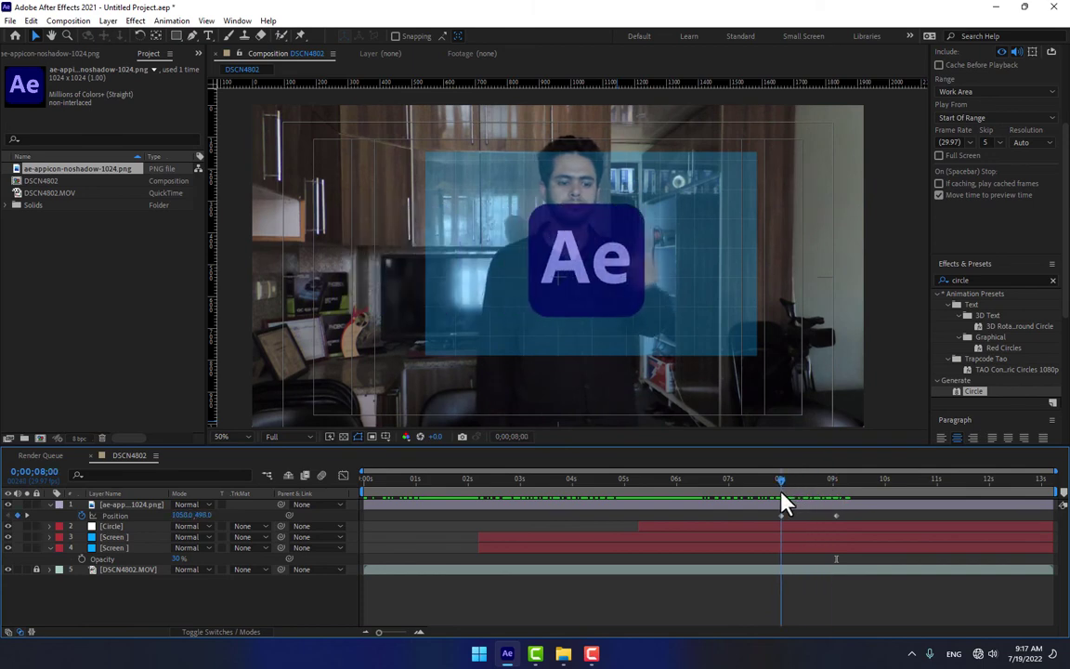
At 8 seconds, create a text layer and type the JUST AFTER EFFECTS title.
{"action": "left_click", "coordinate": [110, 323]}
{"action": "double_click", "coordinate": [109, 324]}
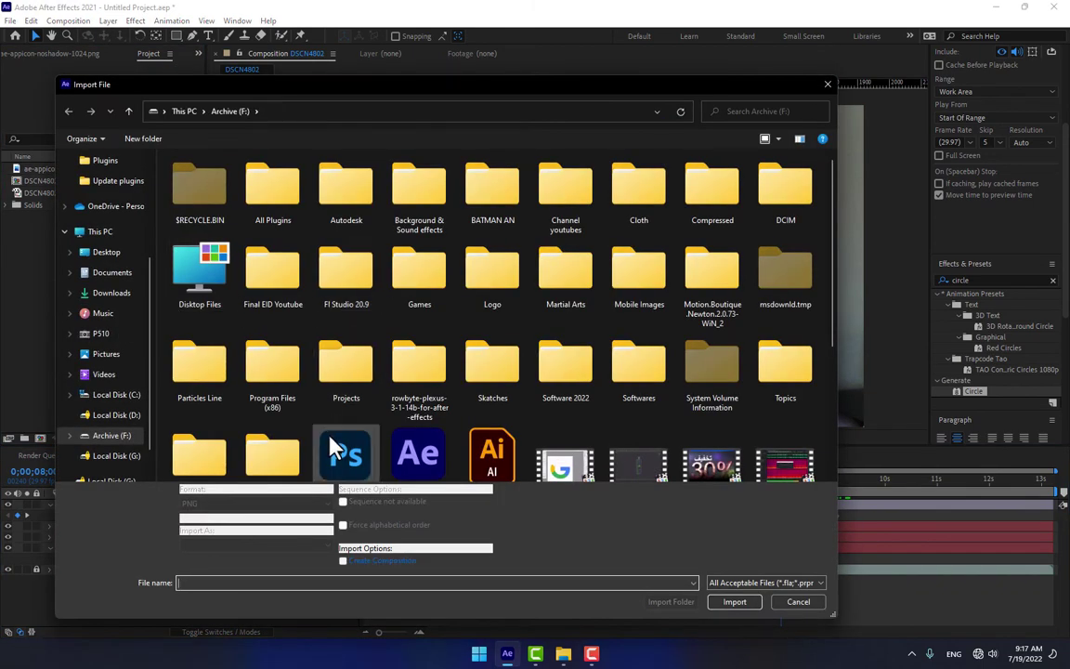
{"action": "left_click", "coordinate": [799, 602]}
{"action": "left_click", "coordinate": [208, 35]}
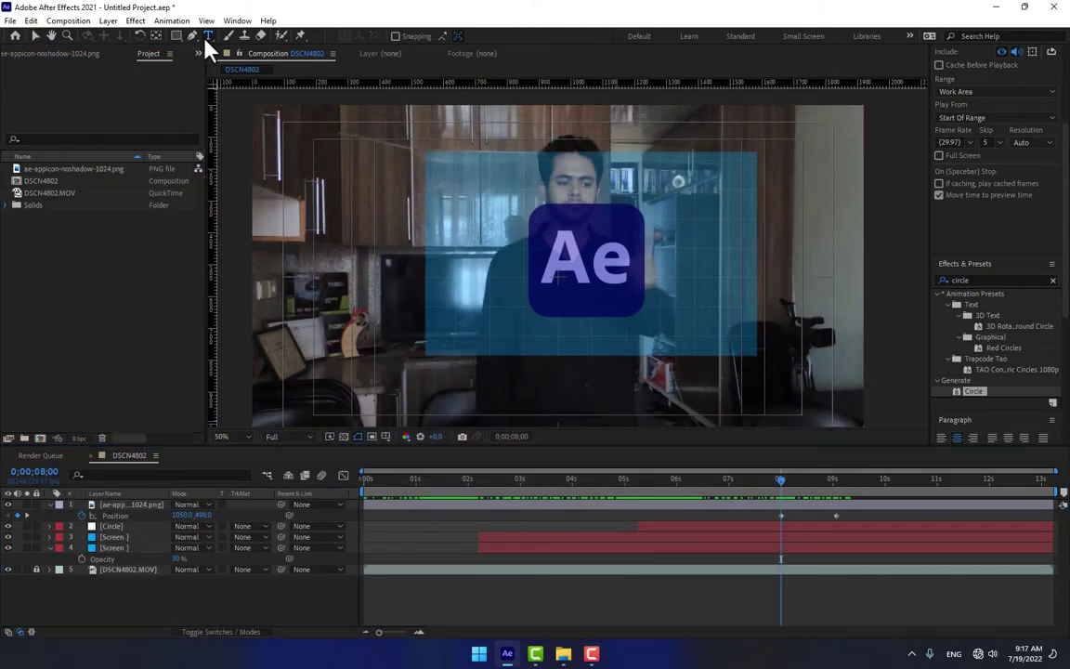
{"action": "left_click", "coordinate": [616, 285]}
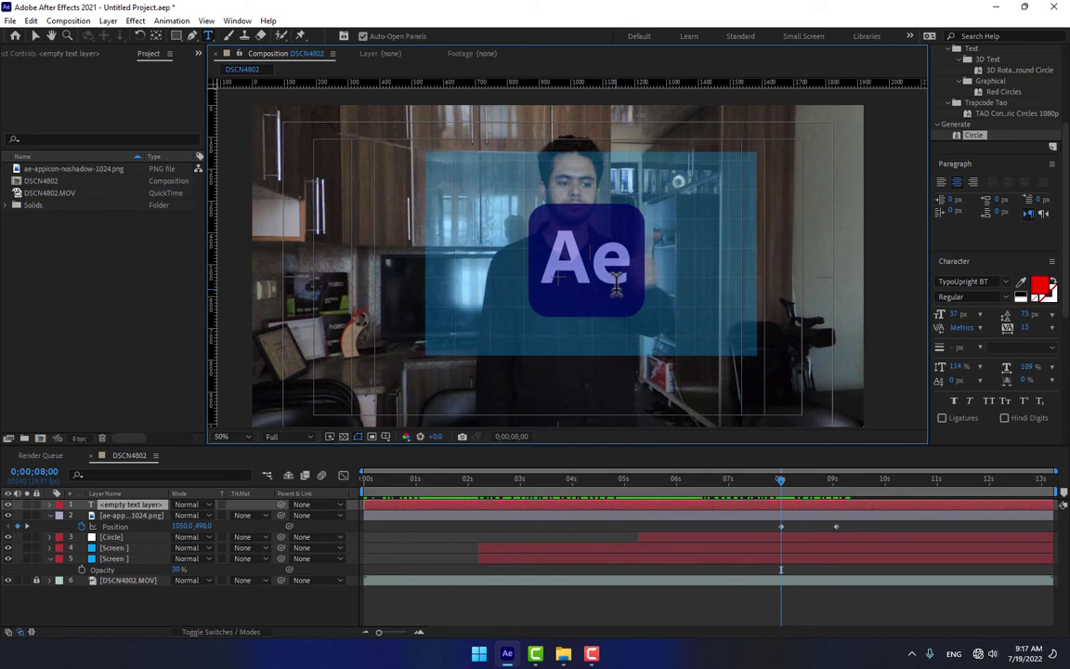
{"action": "type", "text": "Just"}
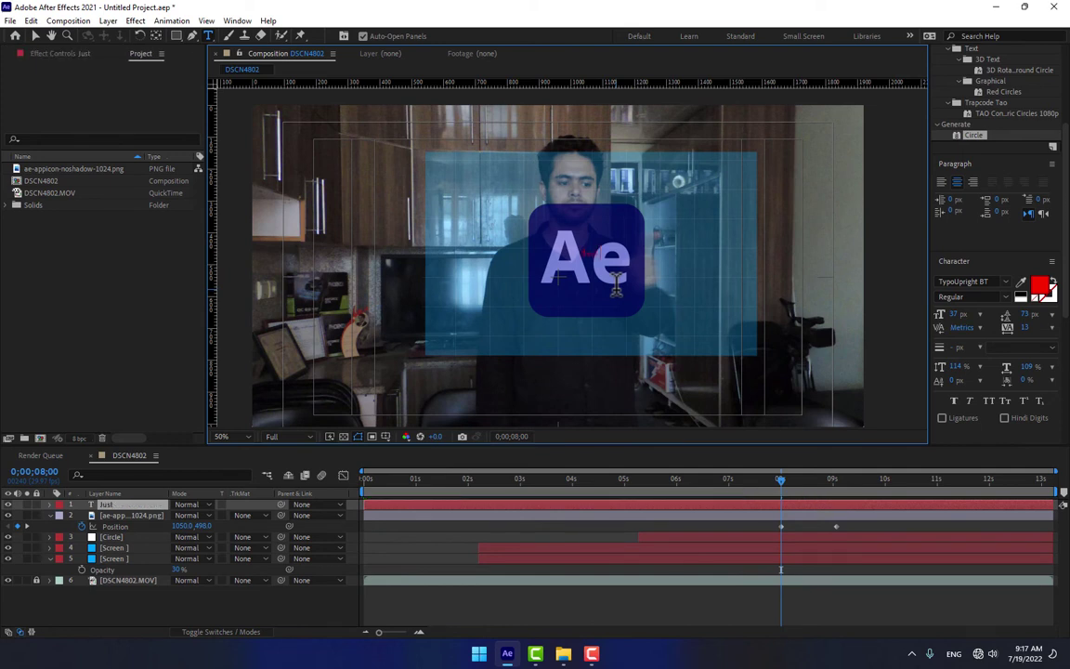
{"action": "type", "text": " After Effcts"}
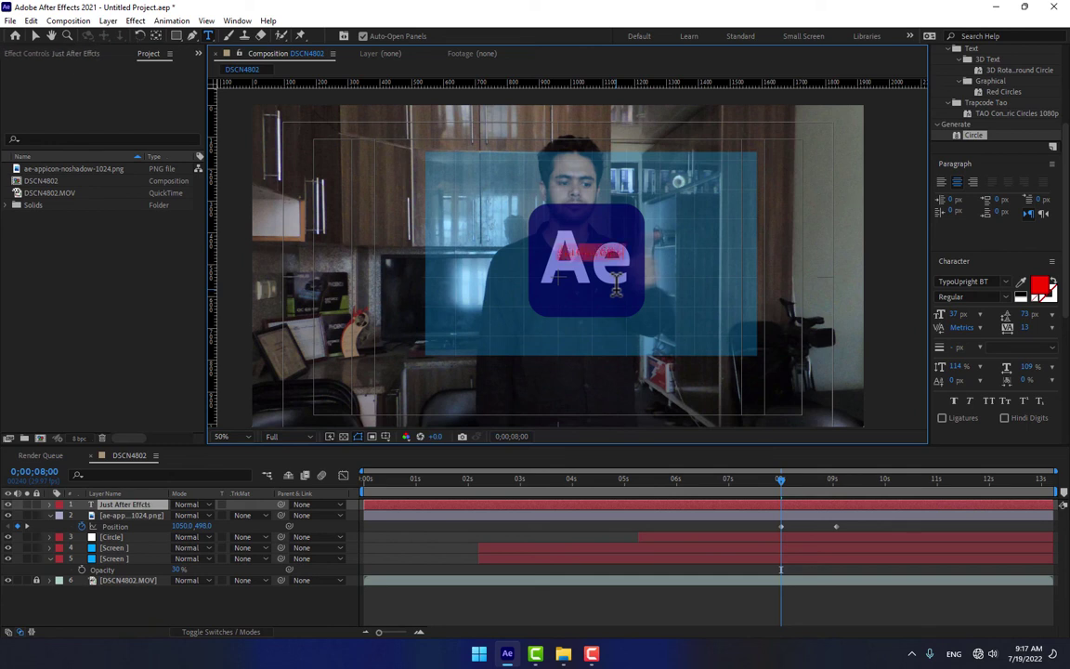
Style the title in a Vermin Vibes font at 70 px with a cyan fill.
{"action": "key", "text": "ctrl+a"}
{"action": "left_click_drag", "start_coordinate": [952, 316], "coordinate": [1016, 311]}
{"action": "left_click", "coordinate": [1008, 283]}
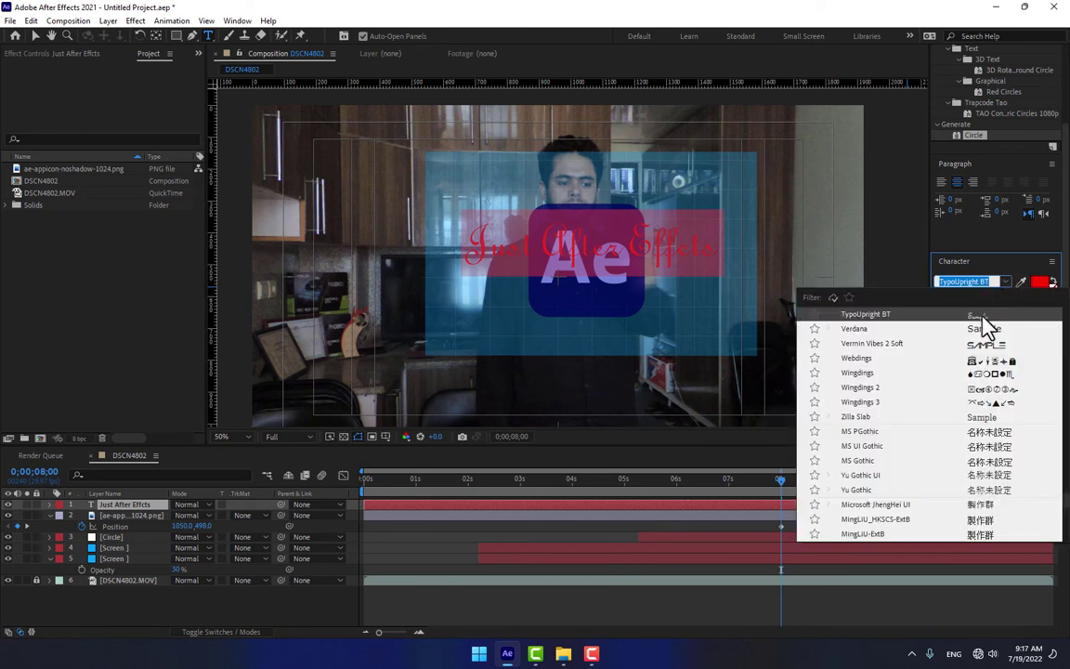
{"action": "left_click", "coordinate": [992, 350]}
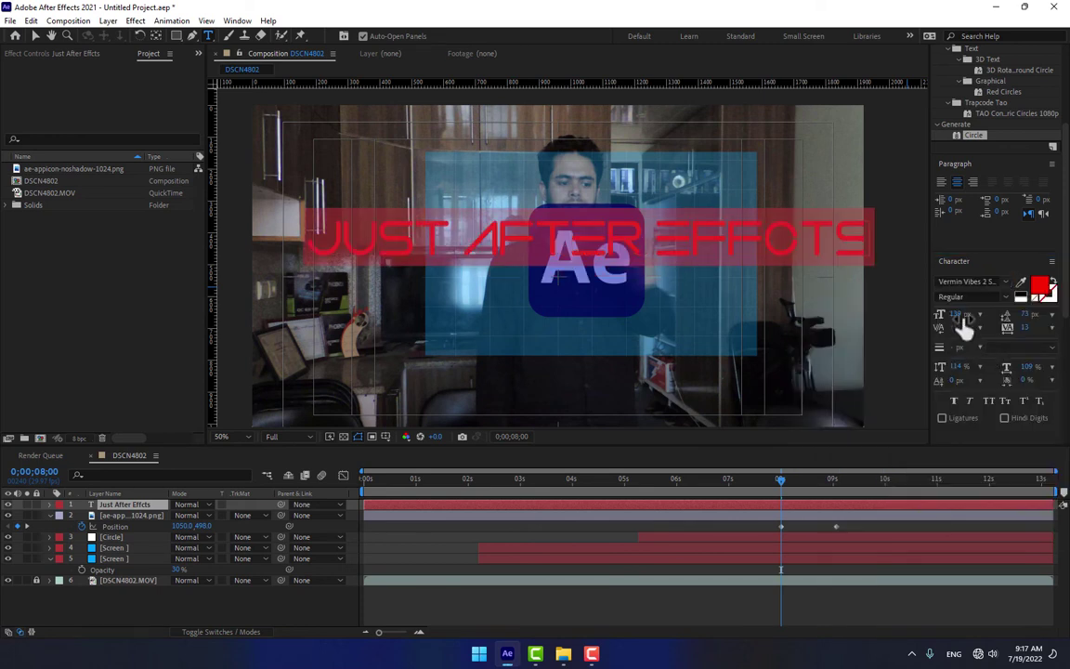
{"action": "left_click_drag", "start_coordinate": [962, 316], "coordinate": [959, 352]}
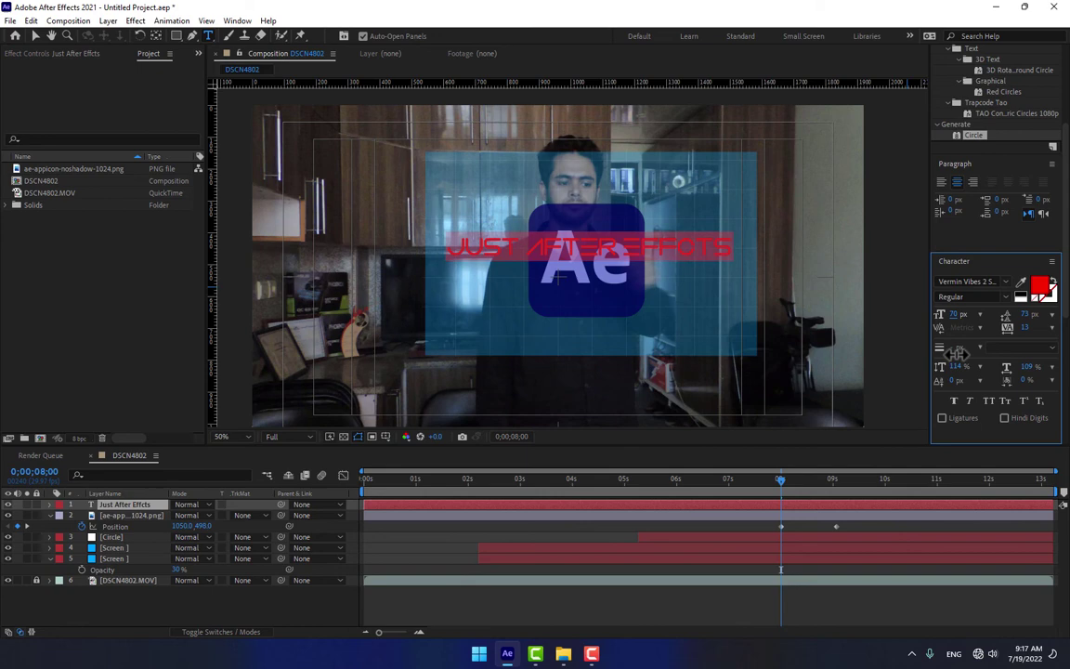
{"action": "left_click", "coordinate": [1041, 287]}
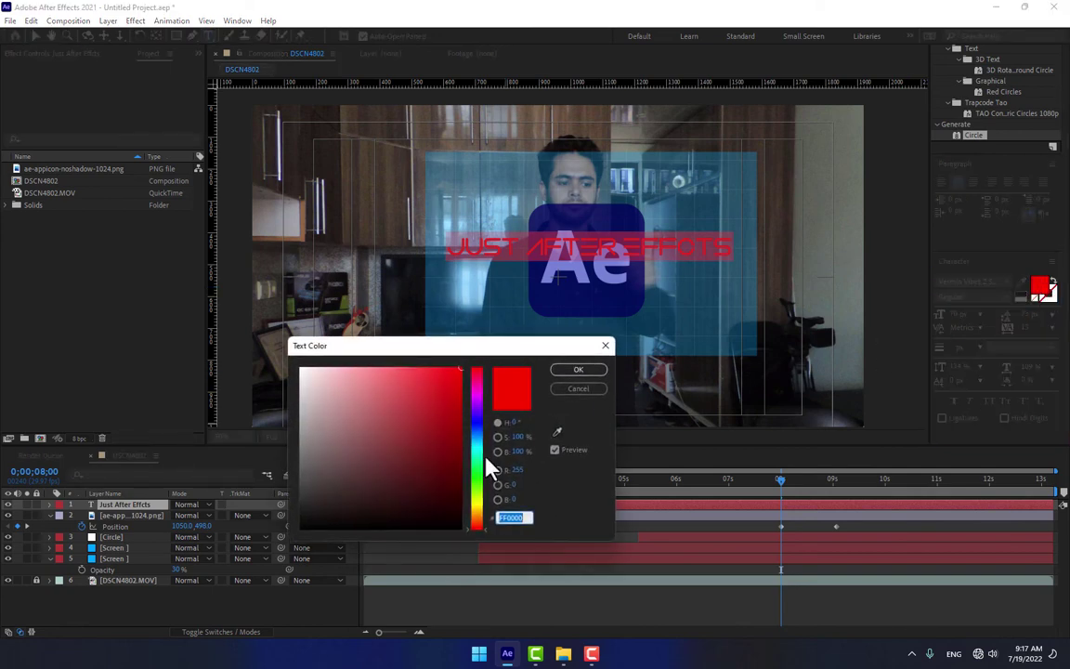
{"action": "left_click", "coordinate": [484, 457]}
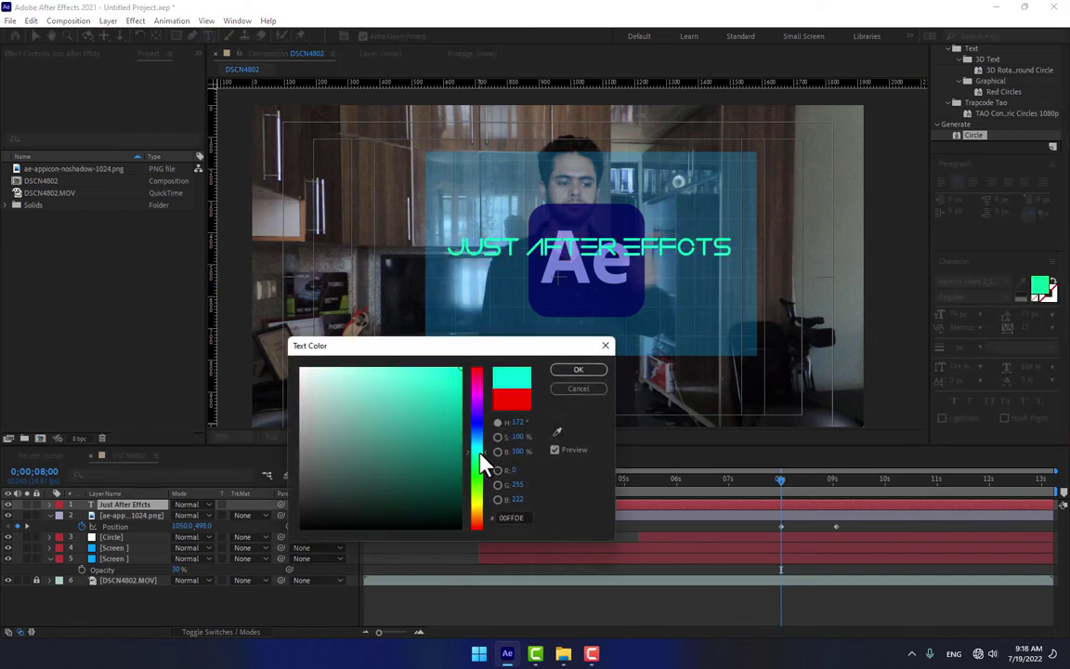
{"action": "left_click", "coordinate": [575, 370]}
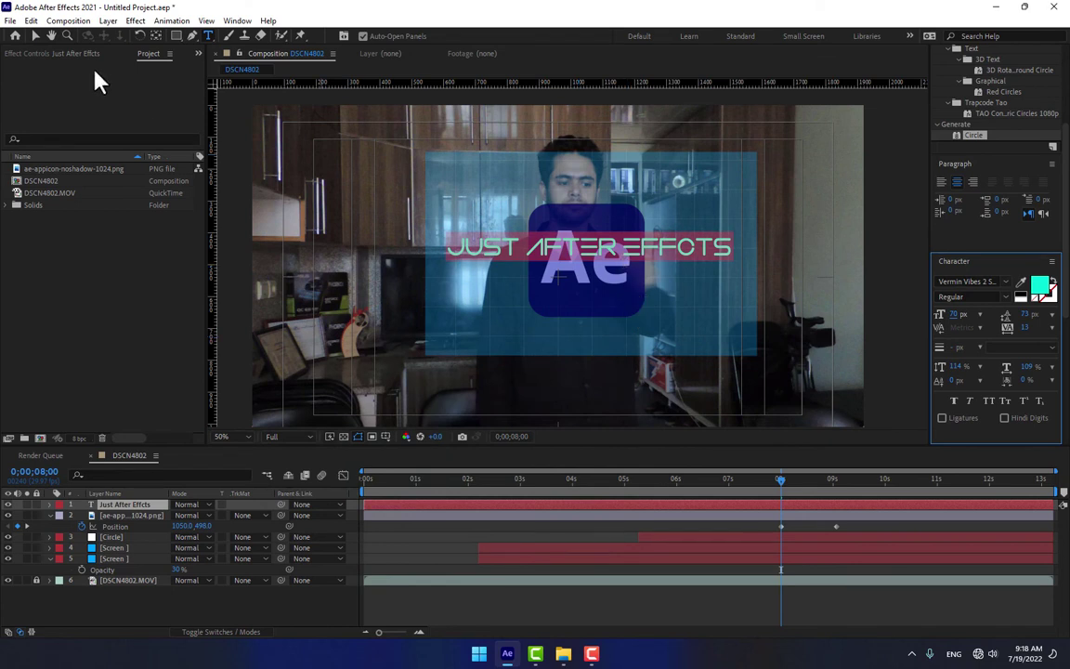
Try a bluer cyan for the title text but cancel, keeping the original cyan.
{"action": "left_click", "coordinate": [35, 41]}
{"action": "left_click", "coordinate": [650, 266]}
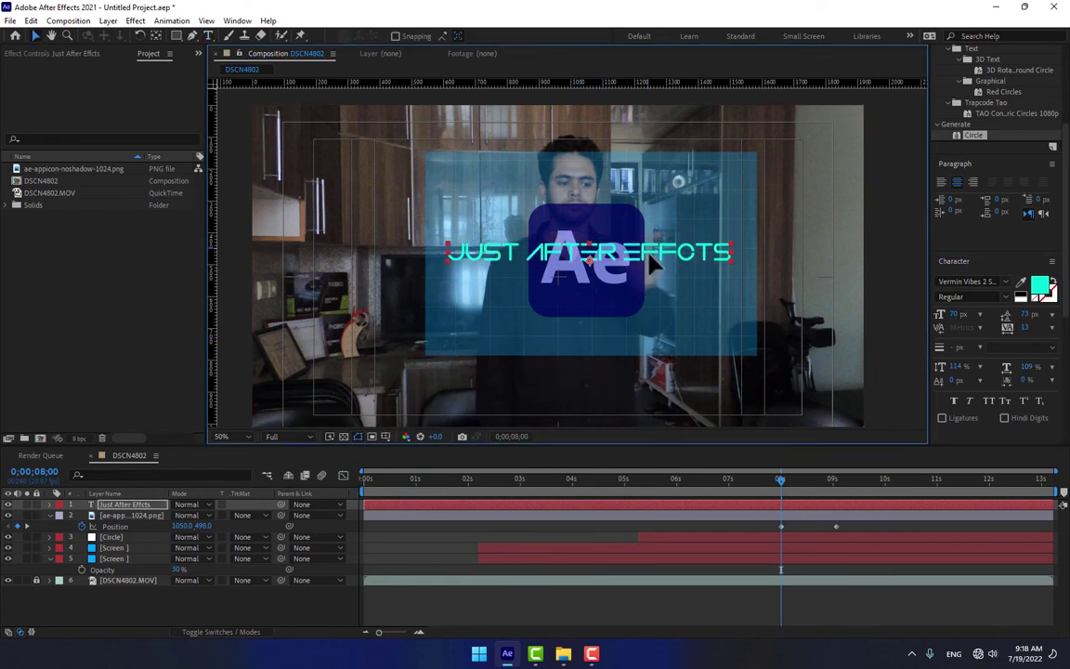
{"action": "left_click", "coordinate": [1038, 286]}
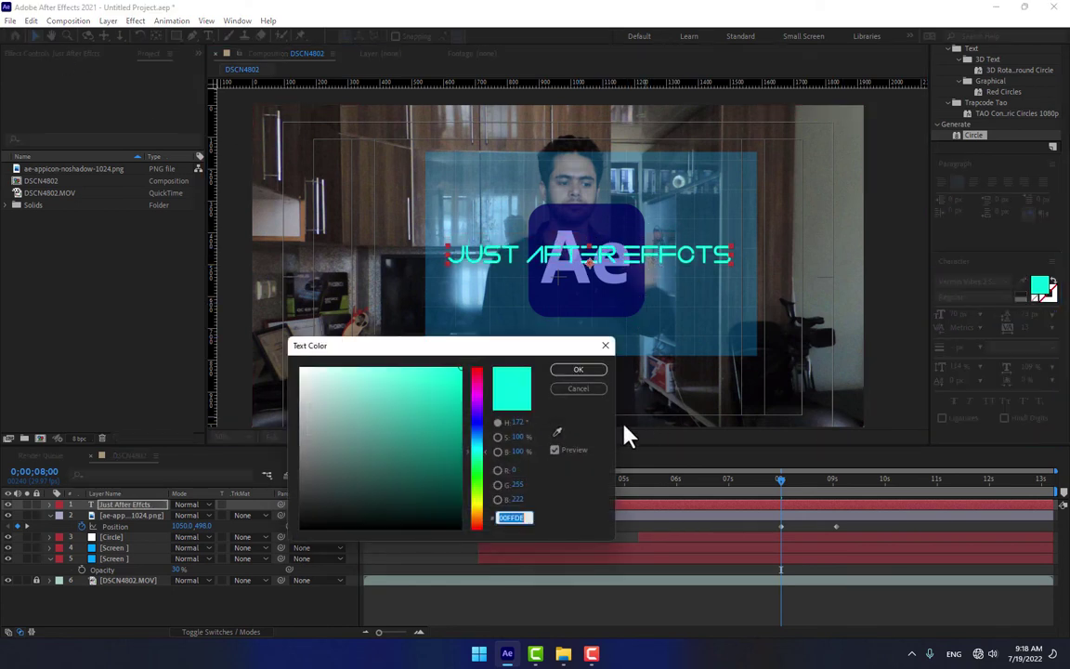
{"action": "left_click", "coordinate": [482, 447]}
{"action": "left_click", "coordinate": [579, 388]}
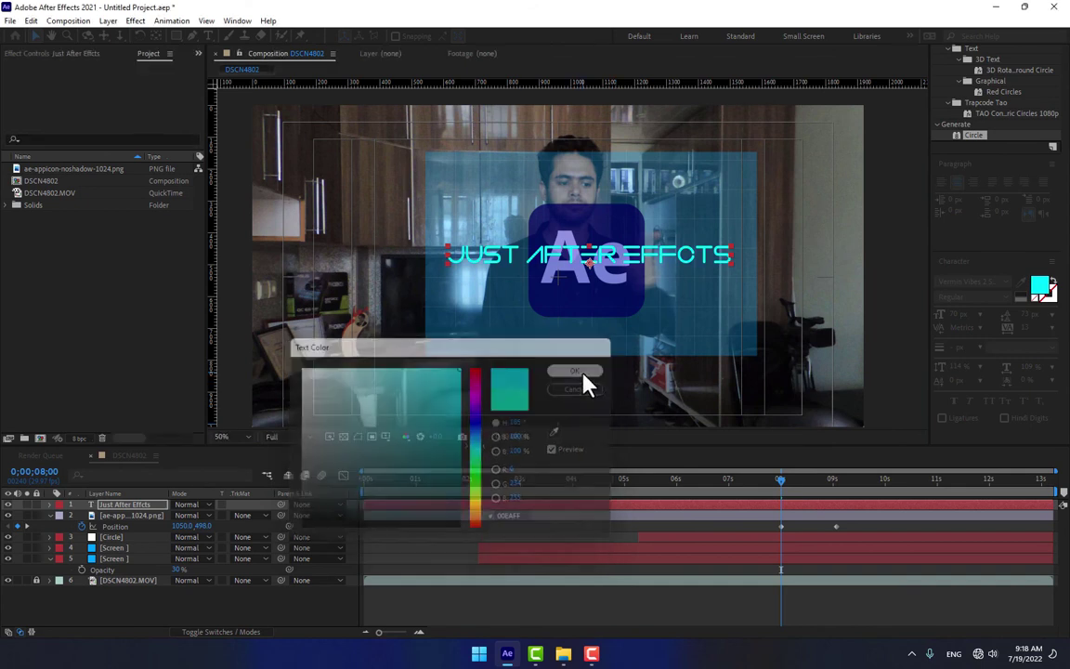
Start the title off-frame right, then keyframe it centred in the frame at 9;02.
{"action": "left_click_drag", "start_coordinate": [483, 265], "coordinate": [791, 262]}
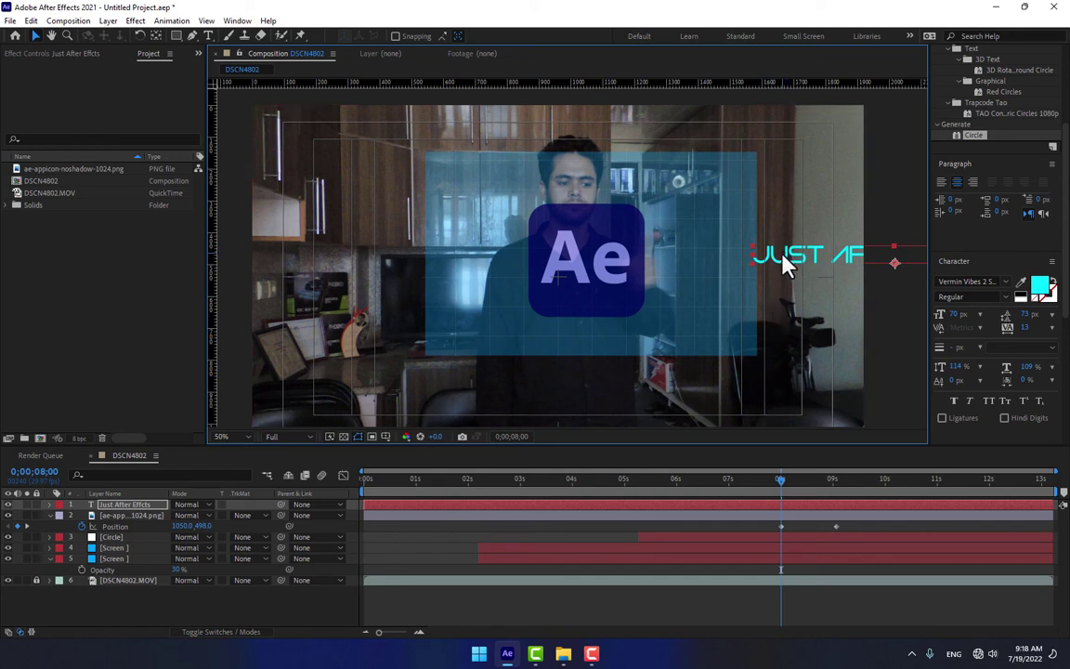
{"action": "left_click_drag", "start_coordinate": [784, 265], "coordinate": [789, 265]}
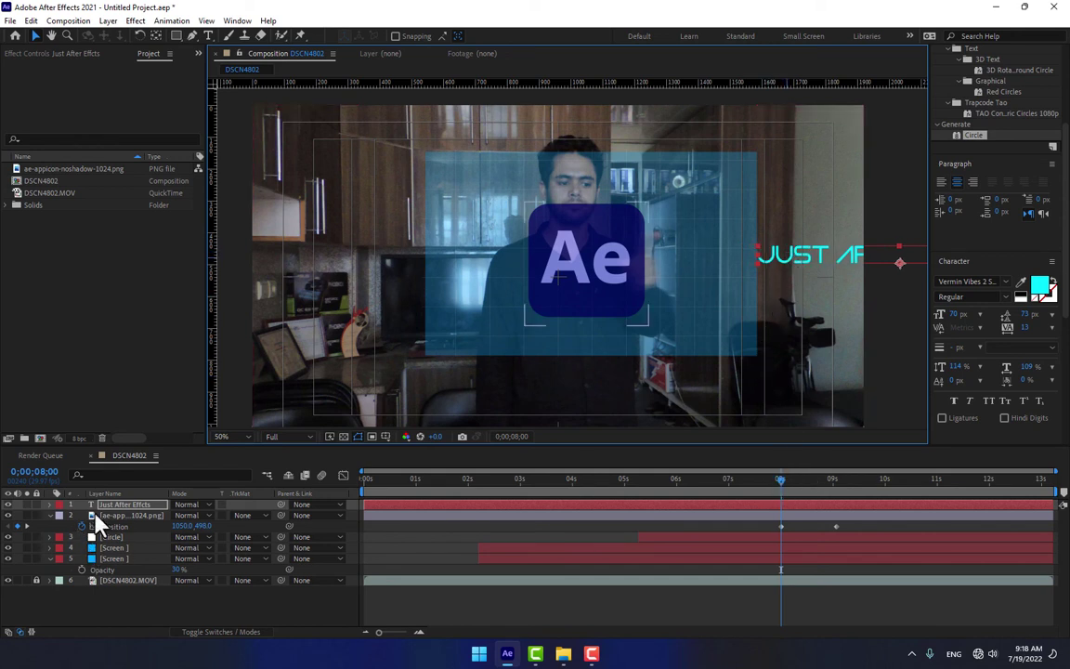
{"action": "key", "text": "p"}
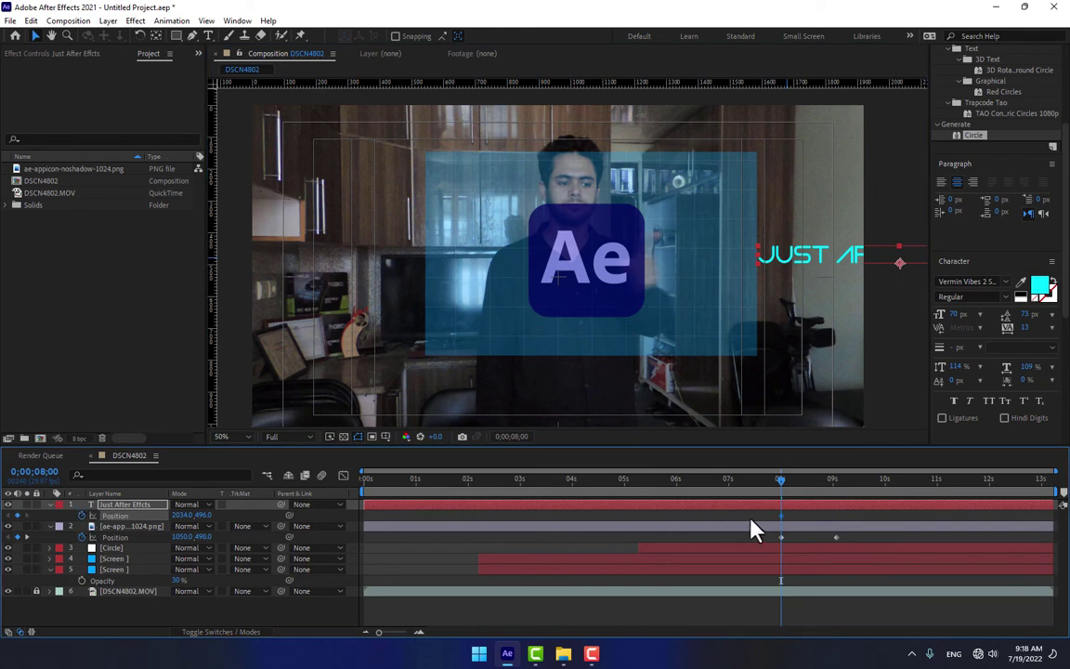
{"action": "left_click", "coordinate": [833, 490]}
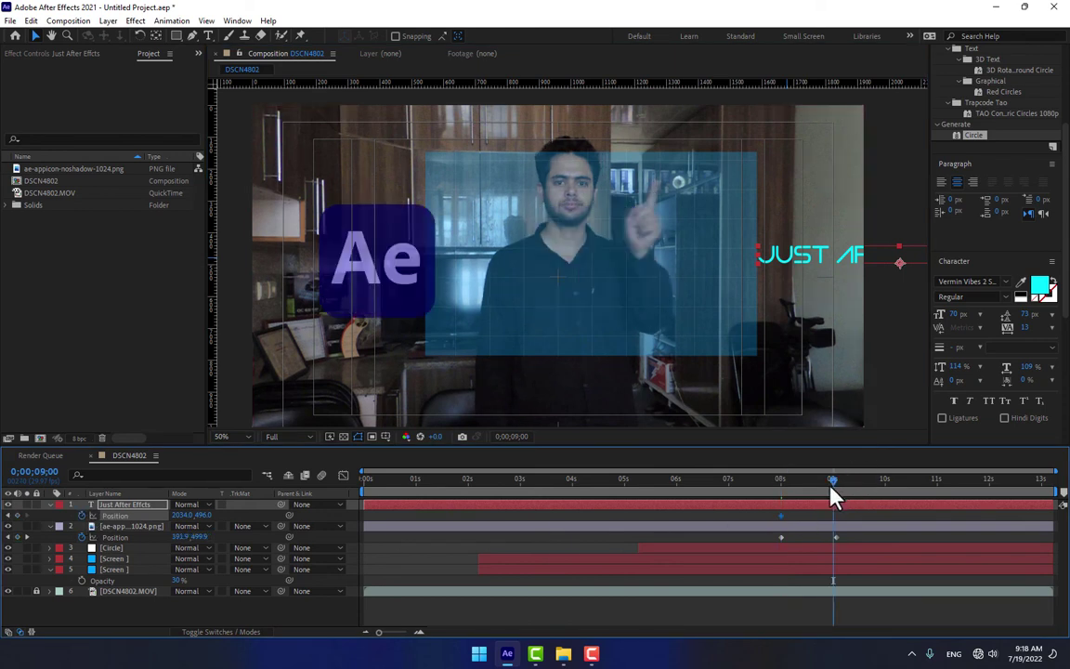
{"action": "left_click_drag", "start_coordinate": [831, 487], "coordinate": [836, 487]}
{"action": "left_click_drag", "start_coordinate": [833, 268], "coordinate": [757, 272]}
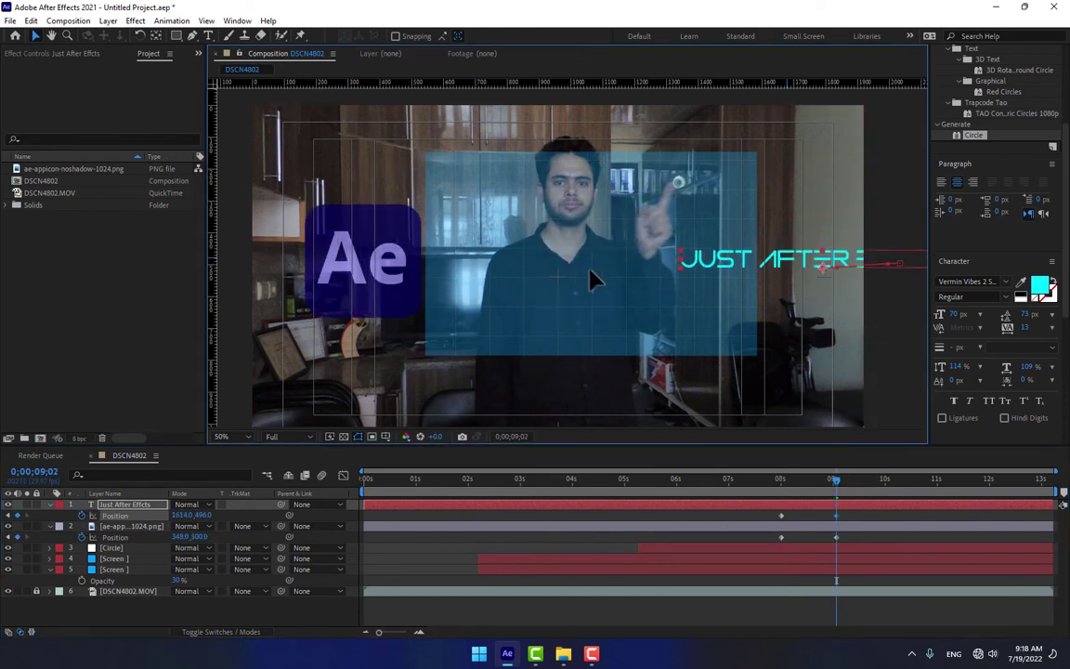
{"action": "left_click_drag", "start_coordinate": [588, 269], "coordinate": [527, 276]}
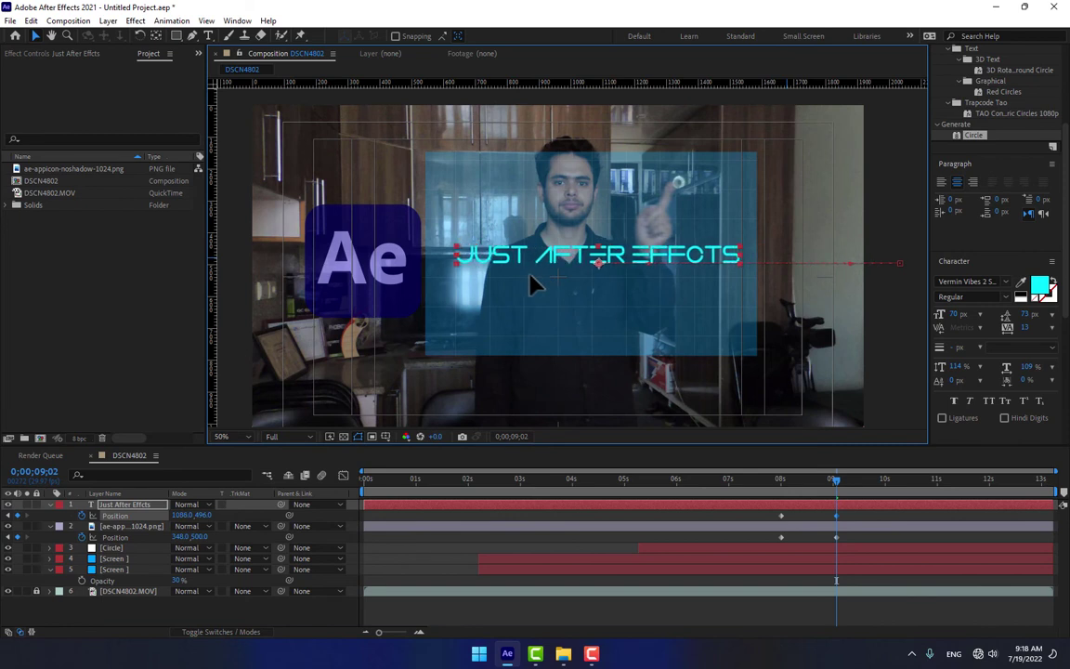
{"action": "left_click_drag", "start_coordinate": [835, 481], "coordinate": [883, 489]}
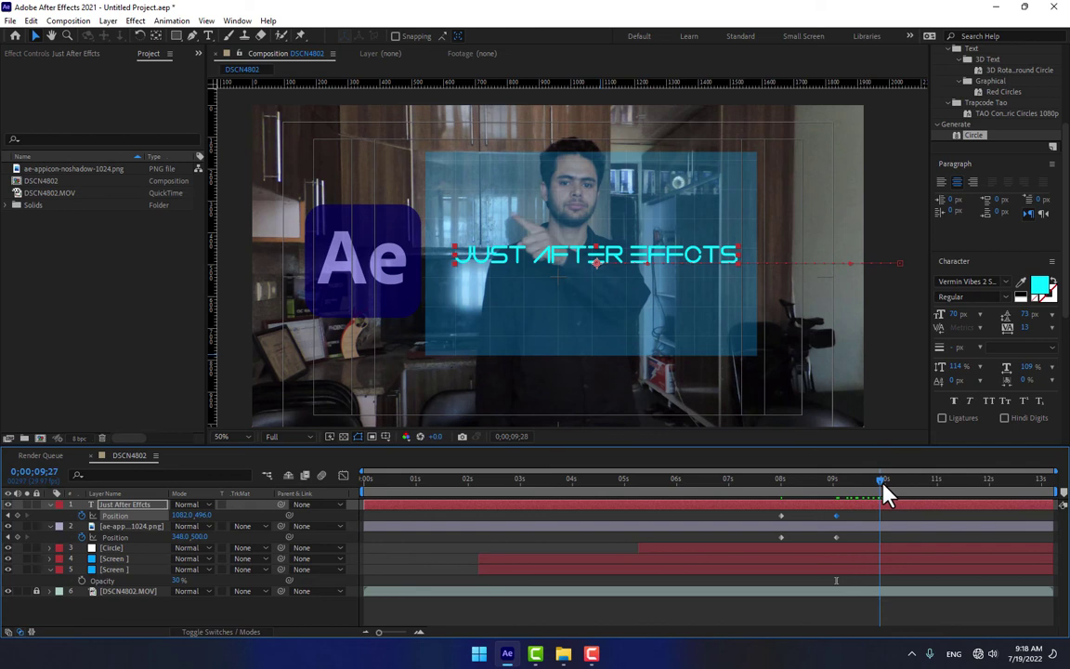
At 8 seconds, raise the title's starting position slightly.
{"action": "left_click", "coordinate": [780, 482]}
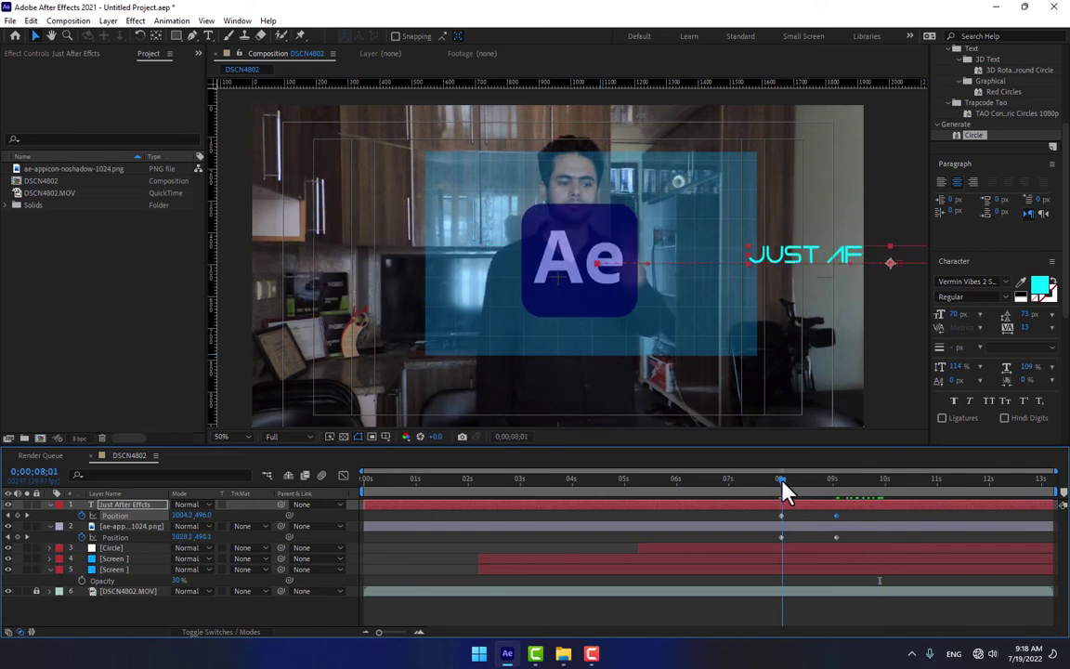
{"action": "left_click", "coordinate": [780, 489]}
{"action": "left_click", "coordinate": [785, 267]}
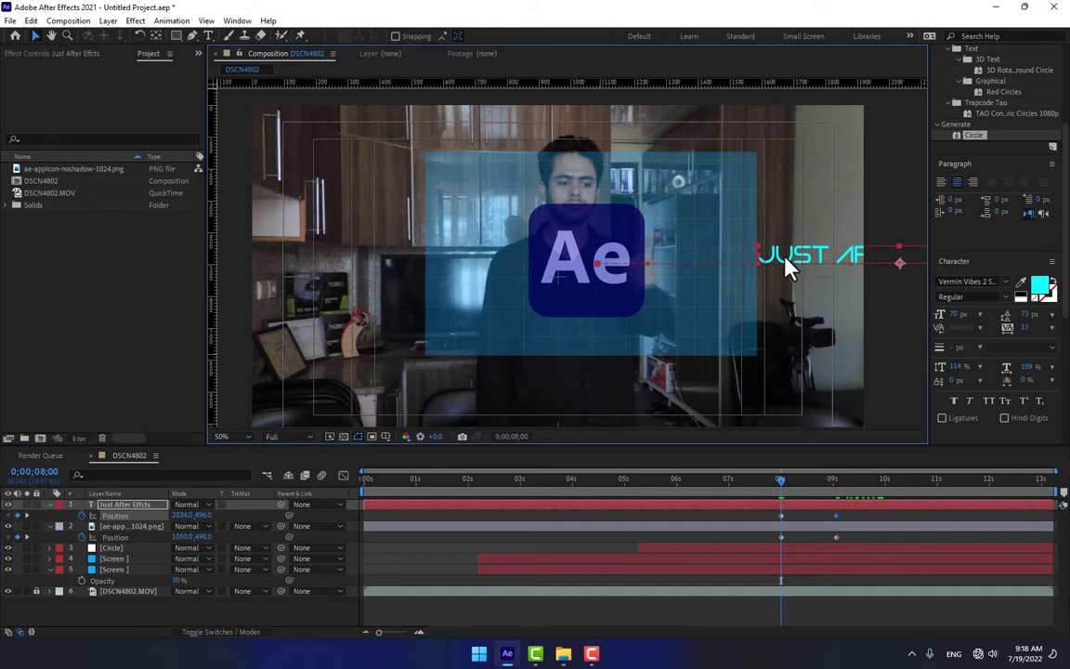
{"action": "left_click_drag", "start_coordinate": [786, 257], "coordinate": [783, 216]}
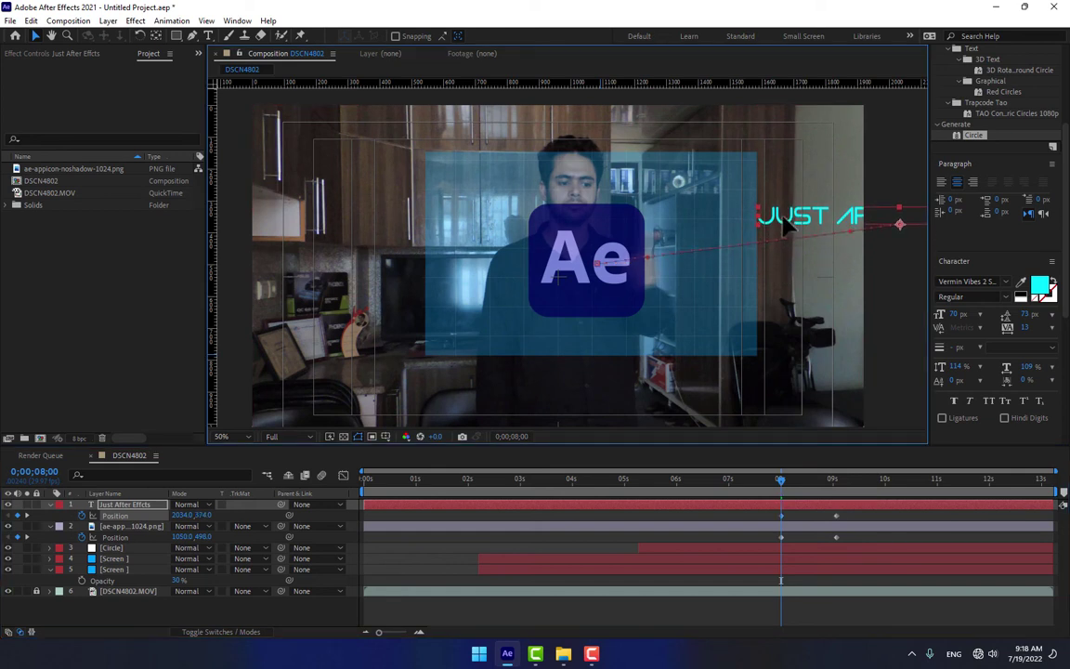
At 9;02, raise the title's end position to match, then preview the slide-in.
{"action": "left_click", "coordinate": [832, 482]}
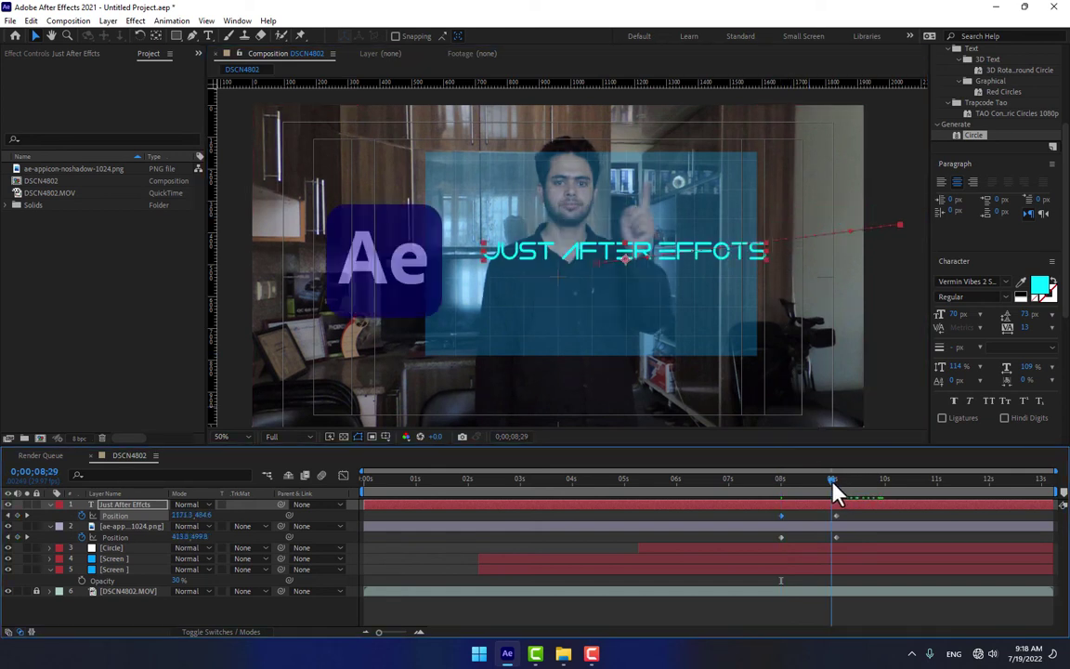
{"action": "left_click", "coordinate": [836, 489]}
{"action": "left_click", "coordinate": [536, 250]}
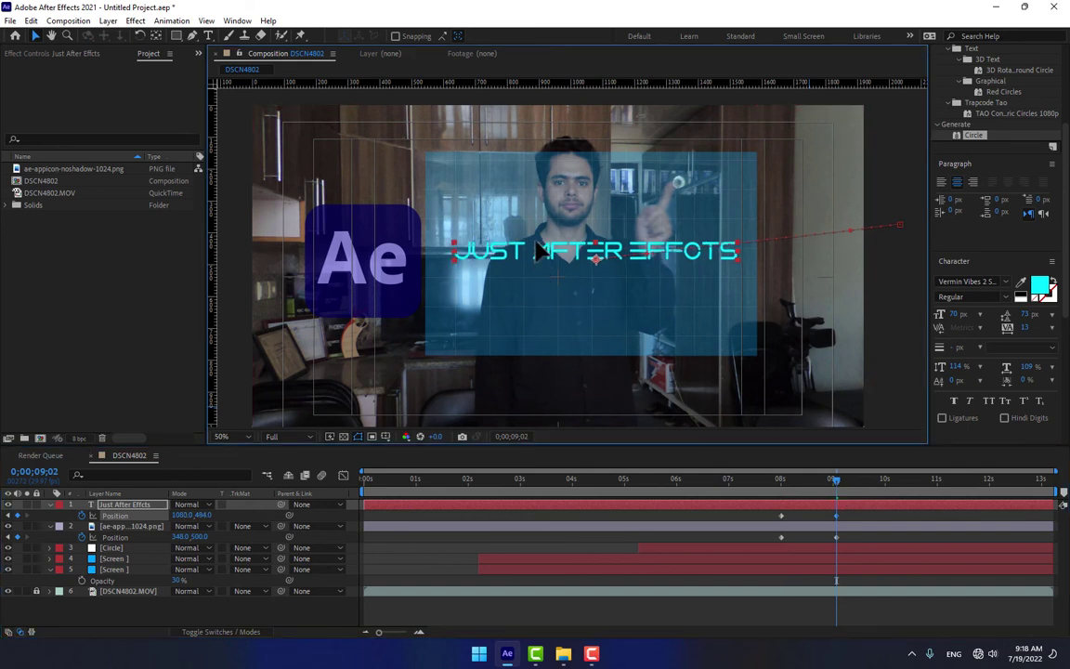
{"action": "left_click_drag", "start_coordinate": [537, 250], "coordinate": [537, 224]}
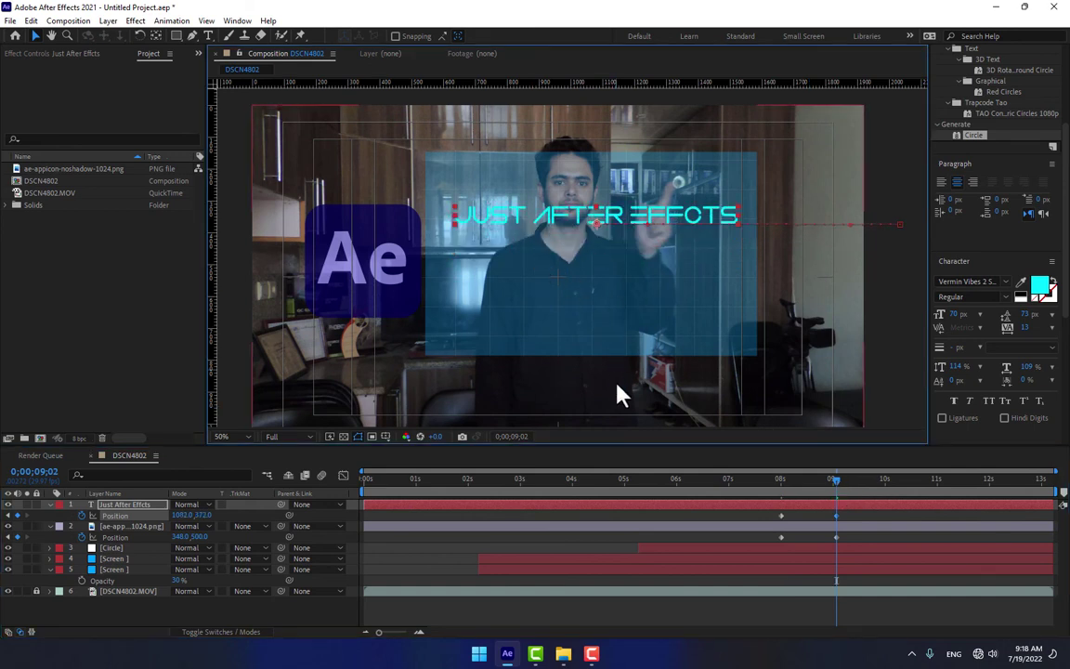
{"action": "left_click_drag", "start_coordinate": [730, 496], "coordinate": [860, 482]}
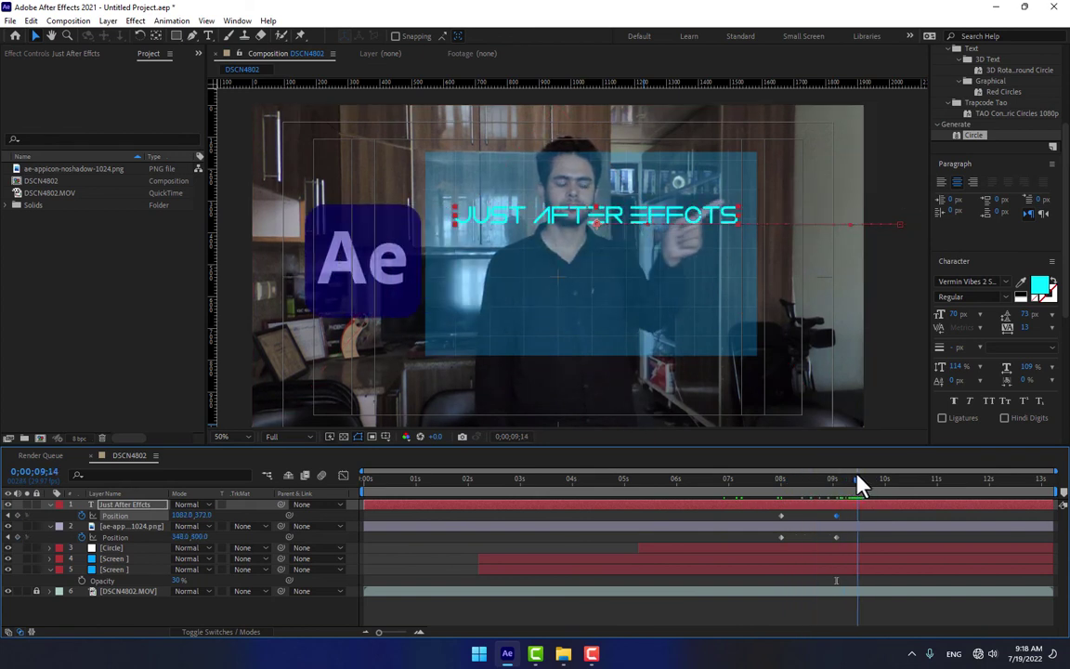
Add a Position keyframe for the JUST AFTER EFFECTS title.
{"action": "left_click", "coordinate": [17, 515]}
{"action": "left_click", "coordinate": [124, 346]}
{"action": "double_click", "coordinate": [127, 346]}
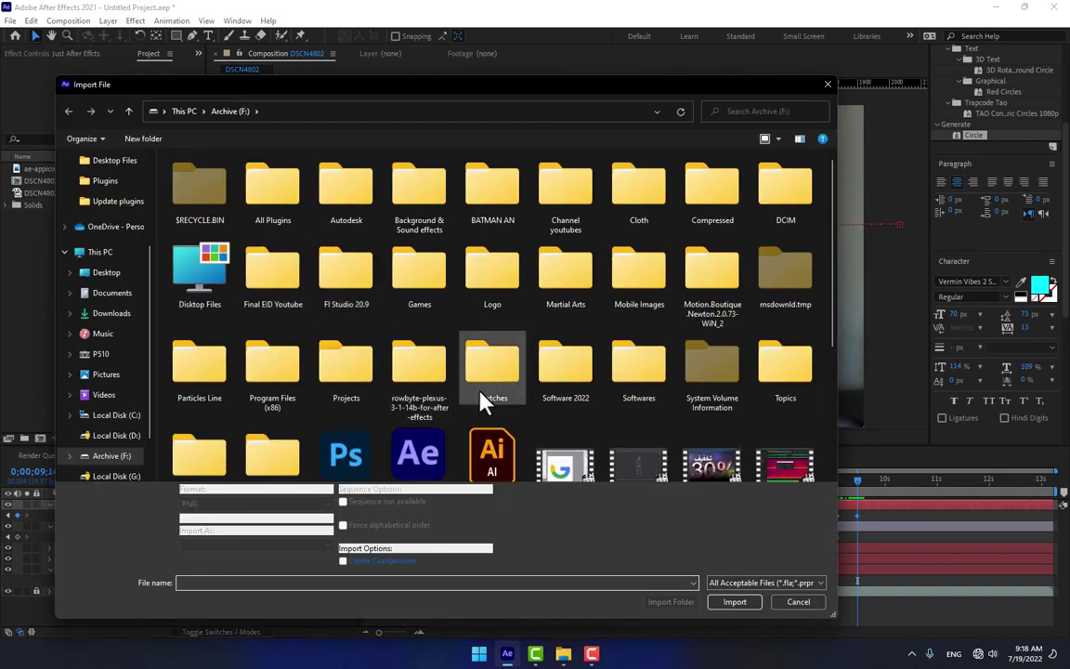
{"action": "left_click", "coordinate": [789, 602]}
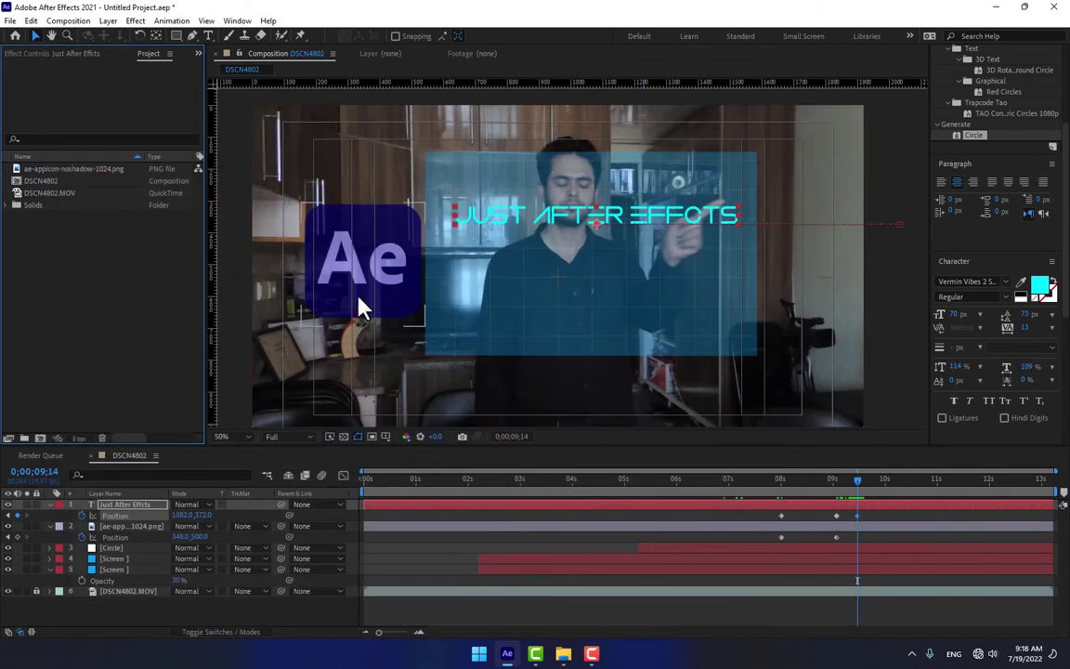
Duplicate the title, clear the copy's Position keyframes, retype it as 'Tutorials' and shift it right.
{"action": "key", "text": "ctrl+d"}
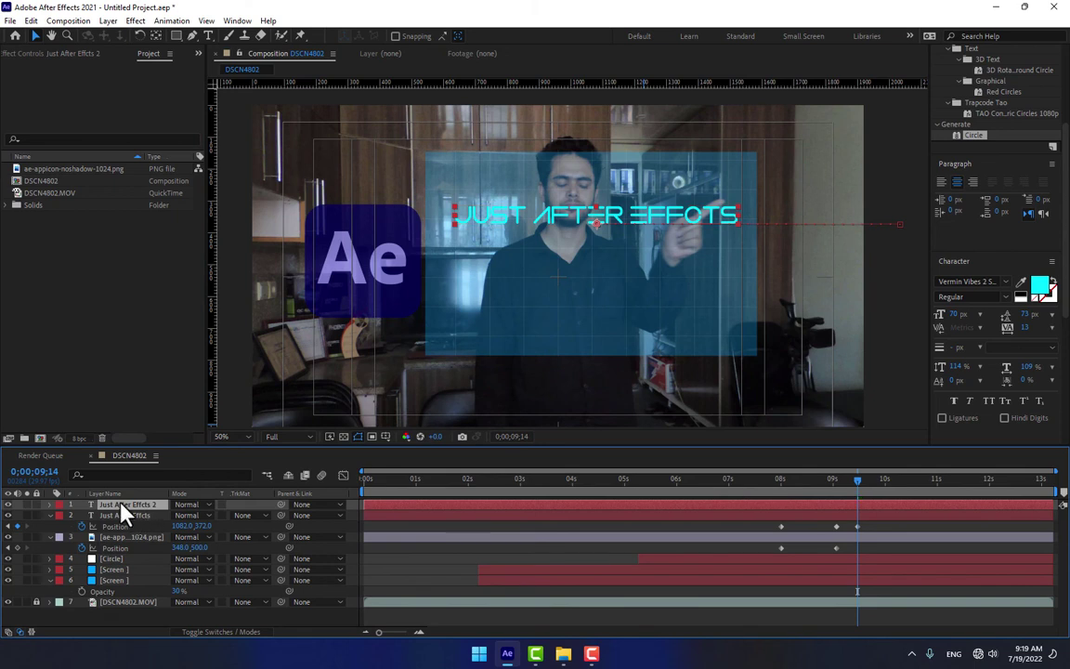
{"action": "key", "text": "p"}
{"action": "left_click", "coordinate": [81, 515]}
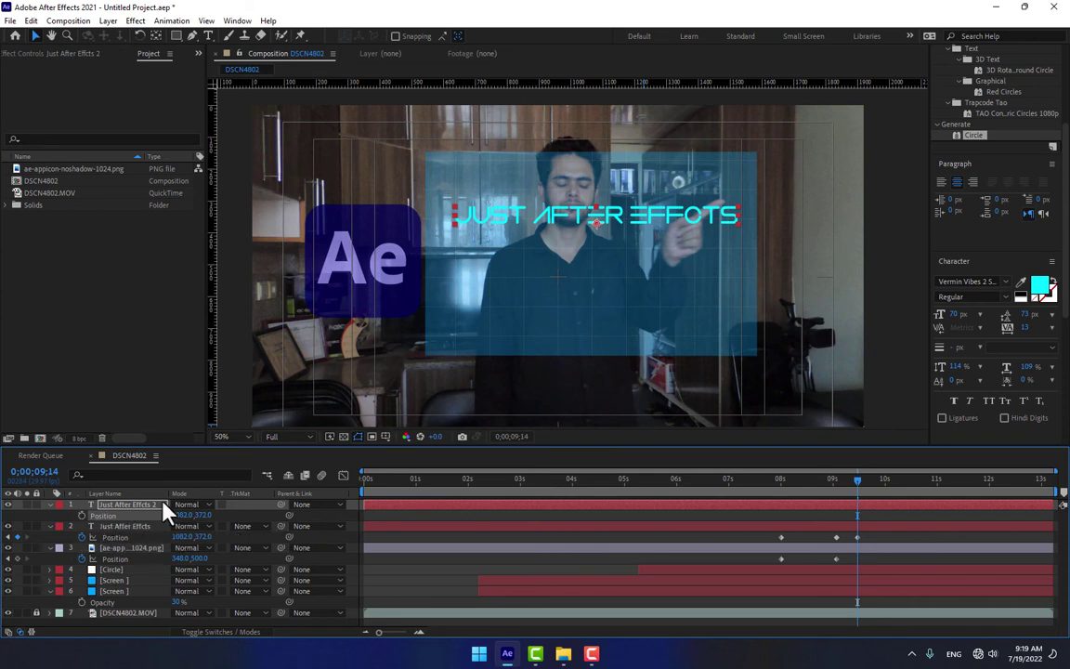
{"action": "left_click", "coordinate": [507, 223]}
{"action": "double_click", "coordinate": [507, 223]}
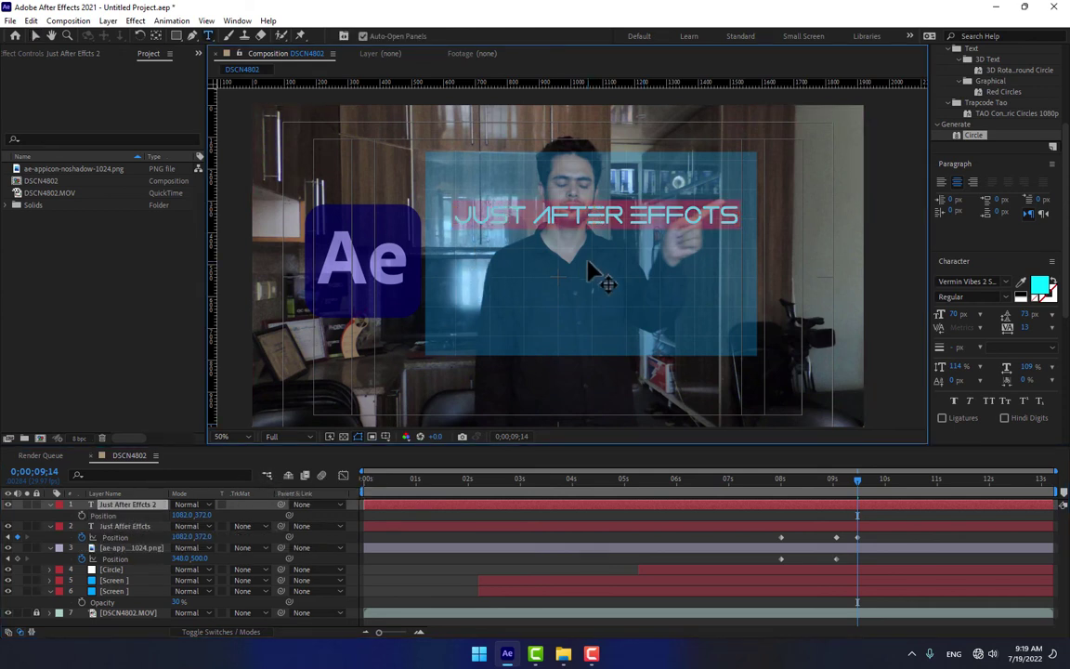
{"action": "type", "text": "Tu"}
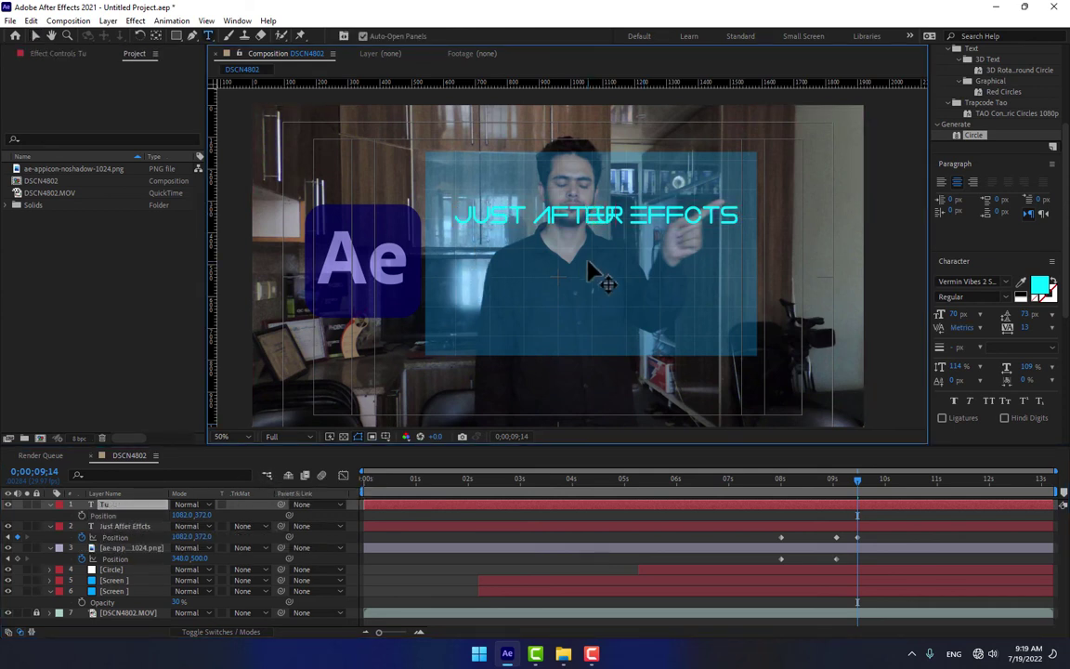
{"action": "type", "text": "torials"}
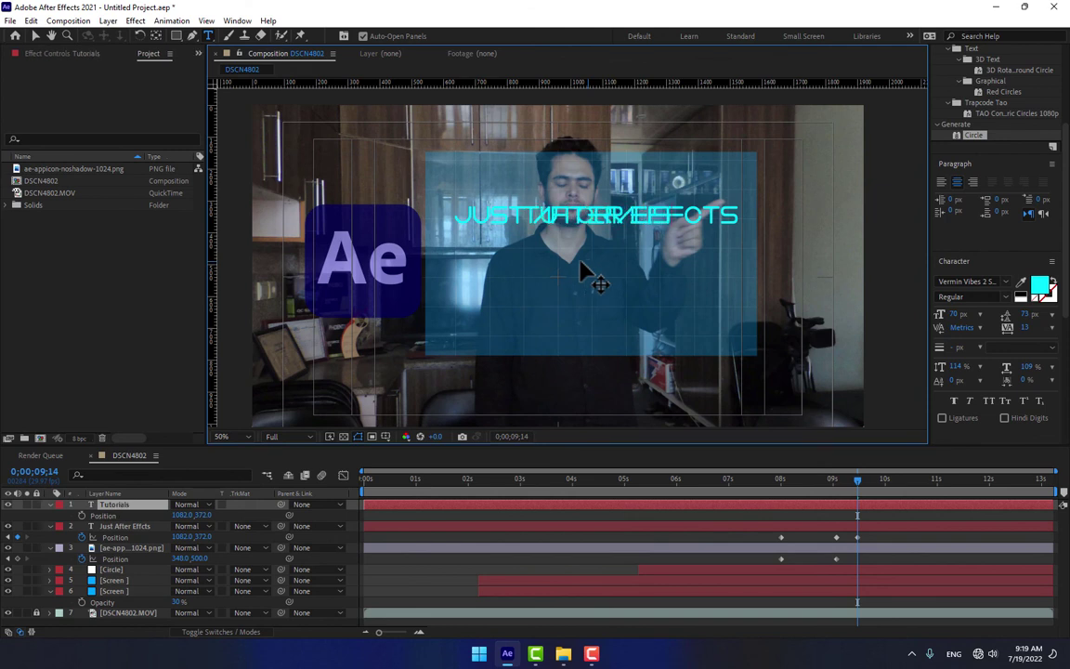
{"action": "key", "text": "Escape"}
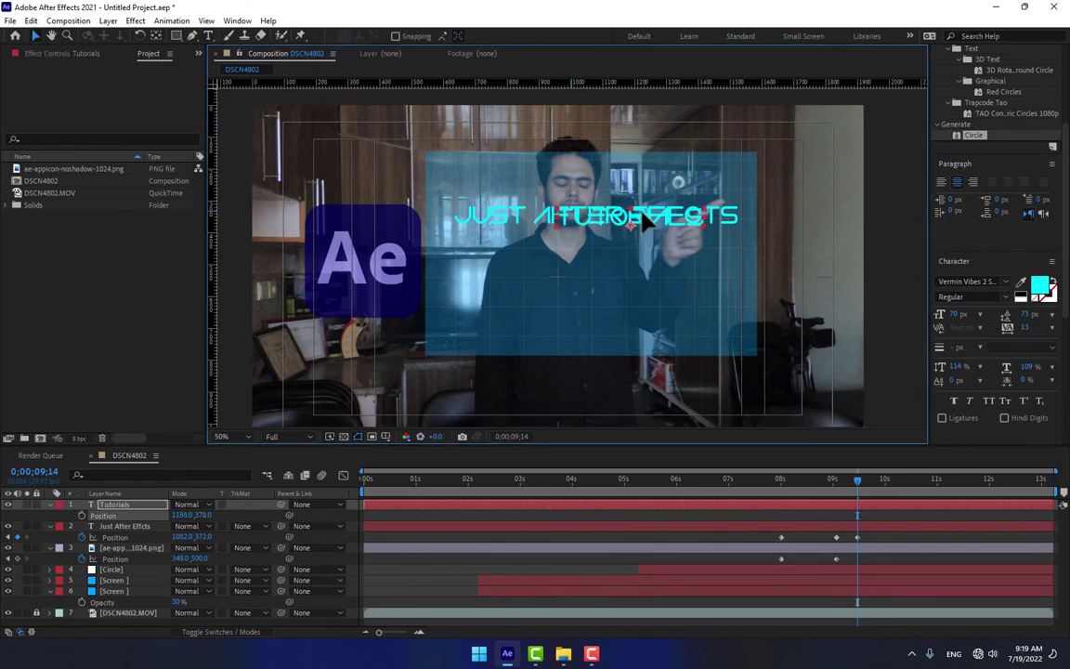
{"action": "left_click_drag", "start_coordinate": [804, 215], "coordinate": [809, 214]}
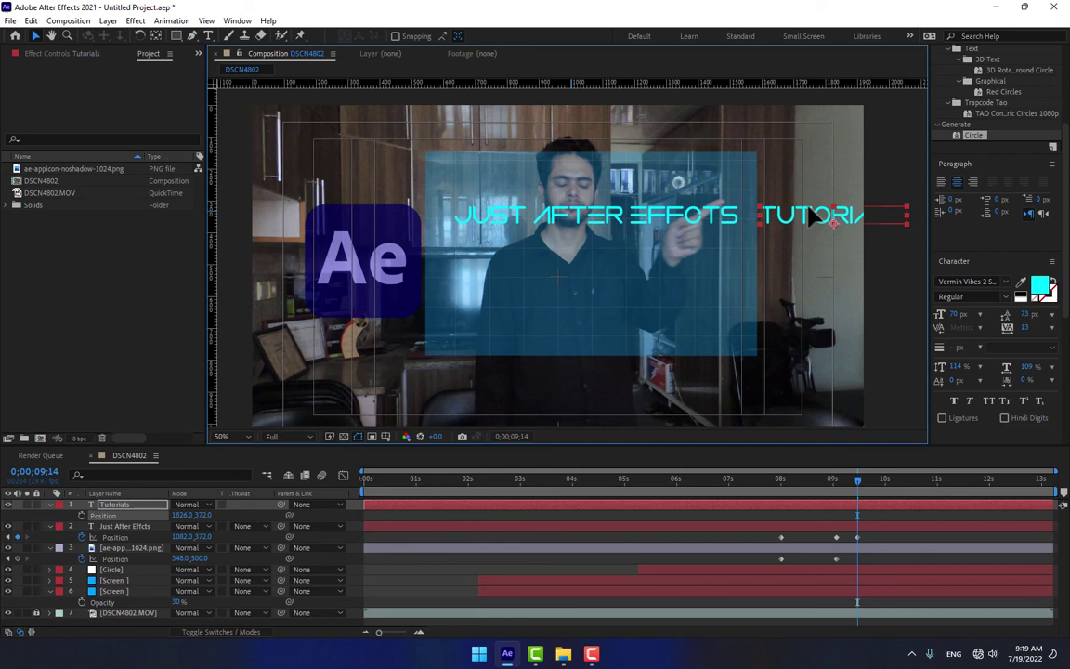
Keyframe Tutorials' start, then at 10;13 slide both titles left until TUTORIALS shows fully.
{"action": "left_click", "coordinate": [82, 515]}
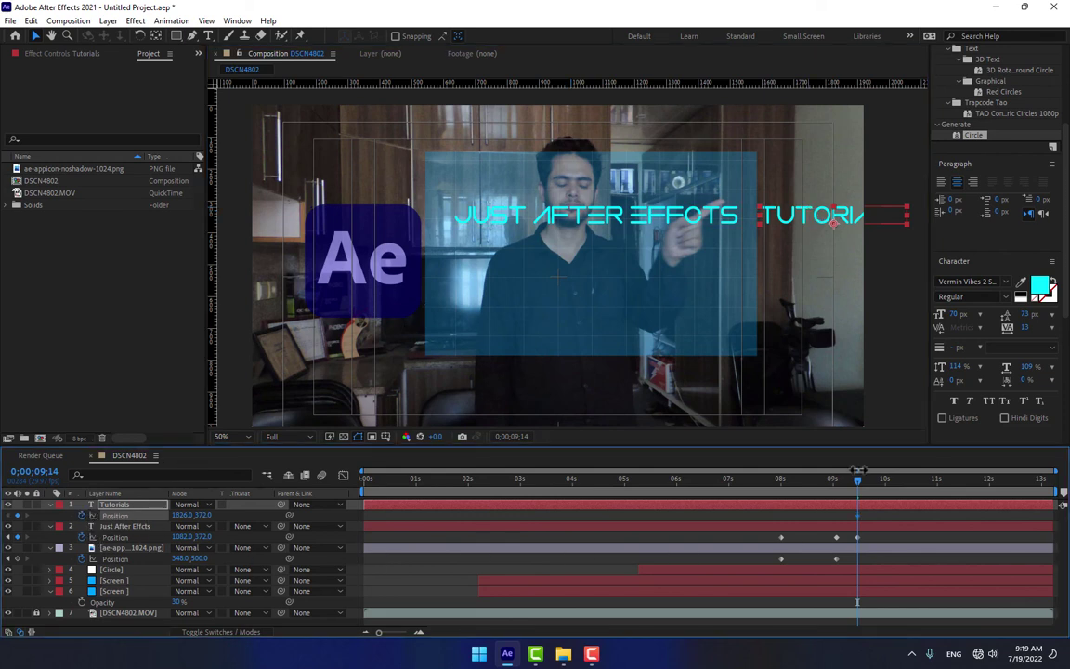
{"action": "left_click_drag", "start_coordinate": [864, 489], "coordinate": [907, 490]}
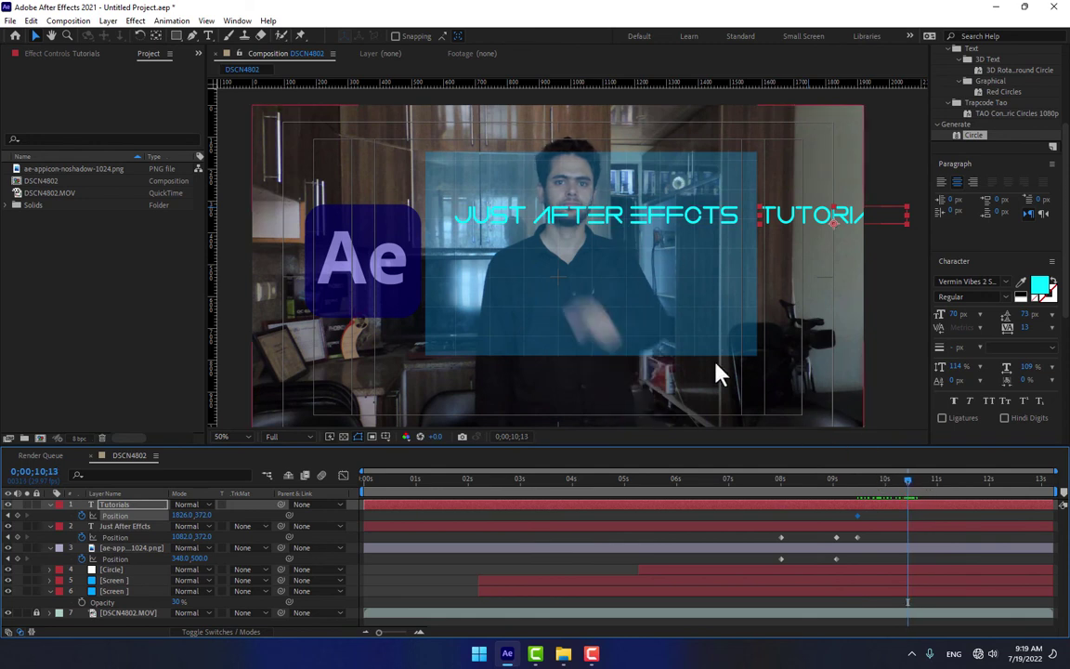
{"action": "left_click", "coordinate": [619, 214]}
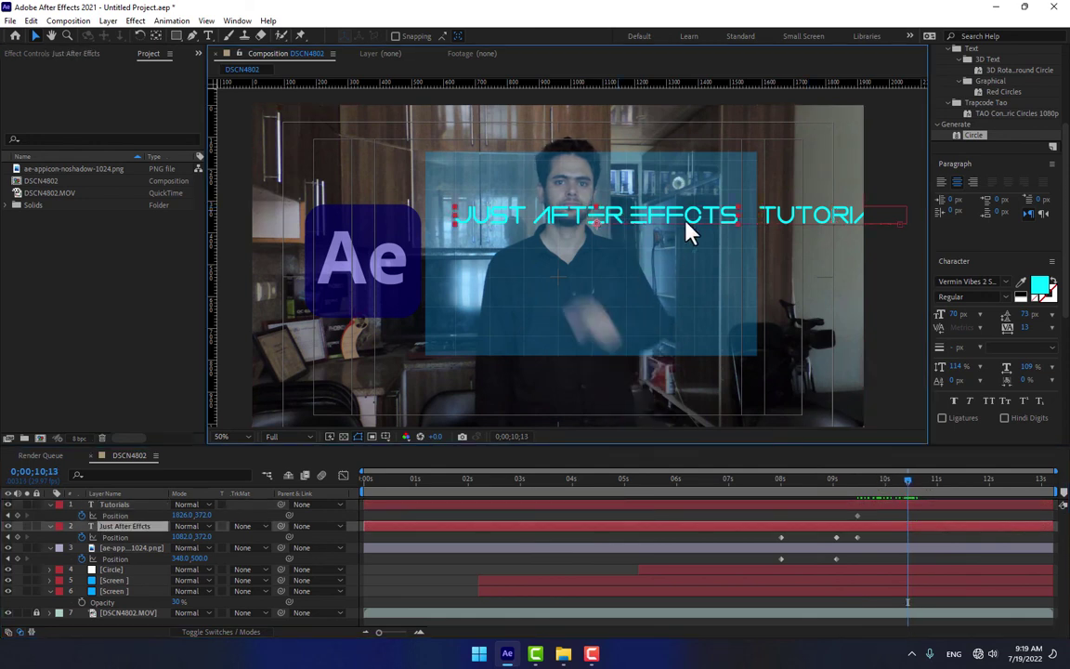
{"action": "left_click", "coordinate": [836, 218]}
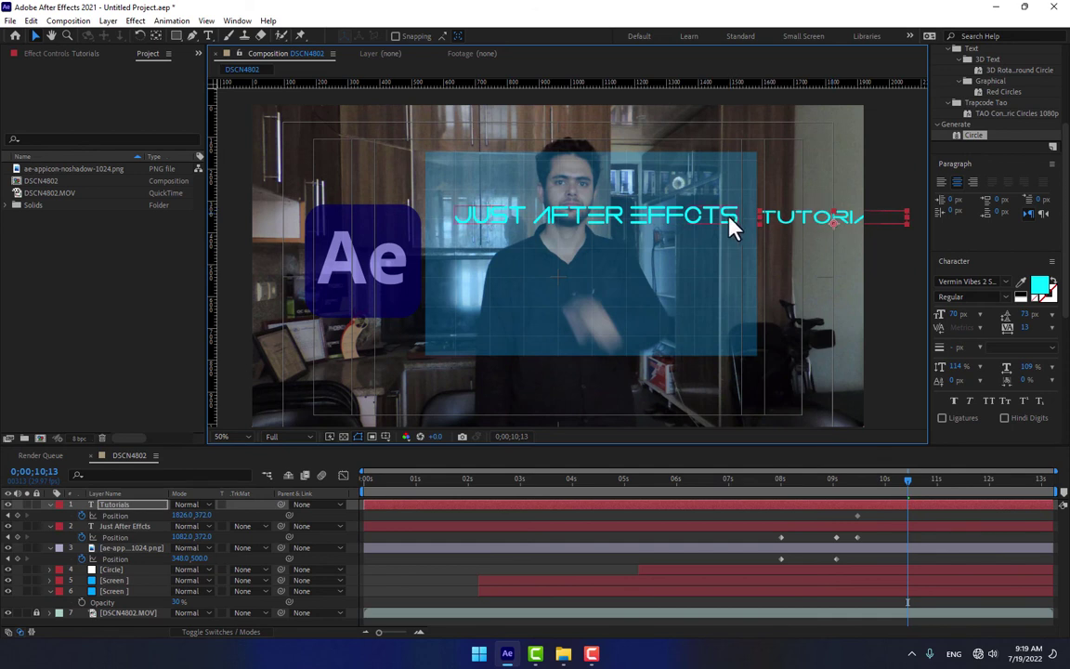
{"action": "left_click", "coordinate": [620, 232], "text": "shift"}
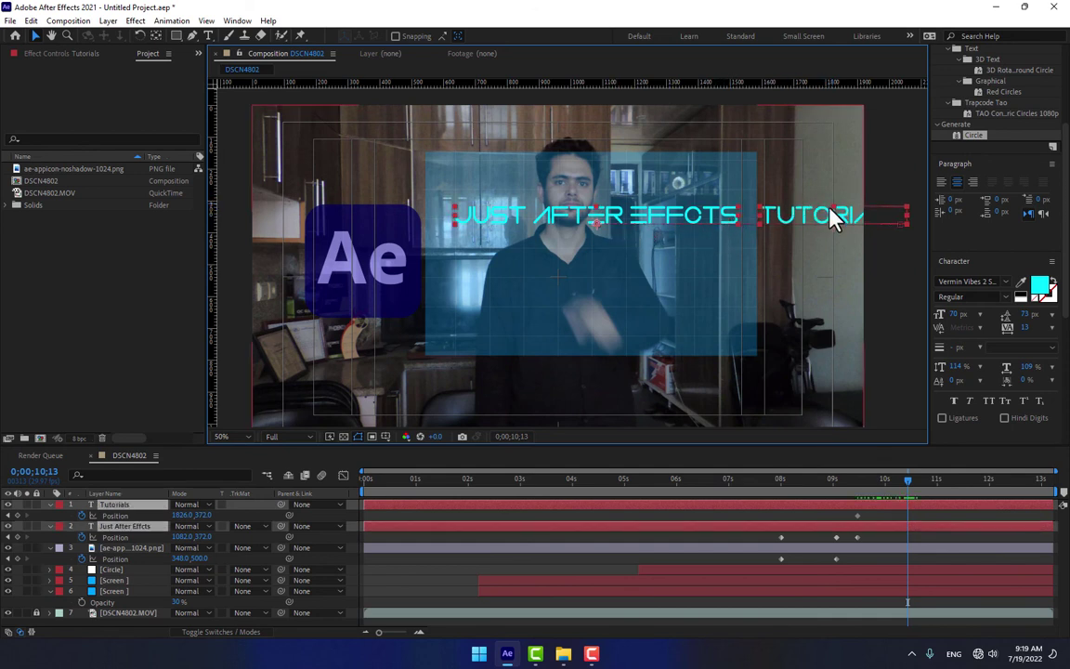
{"action": "left_click_drag", "start_coordinate": [816, 220], "coordinate": [576, 227]}
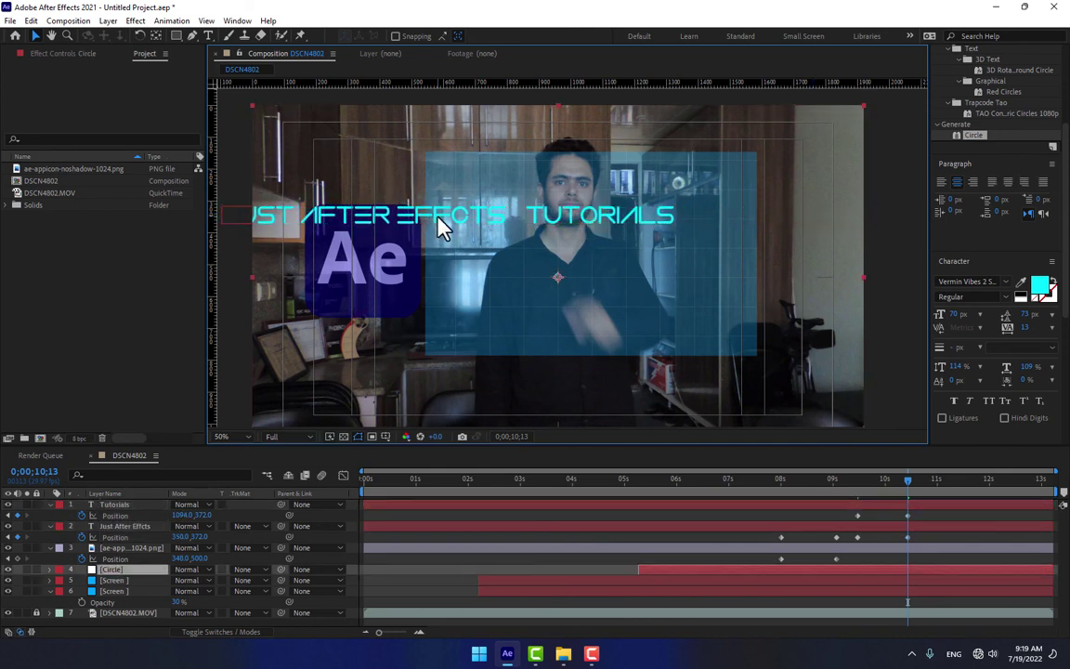
Push JUST AFTER EFFECTS further left to 14,372, off the screen, and preview.
{"action": "left_click", "coordinate": [397, 213]}
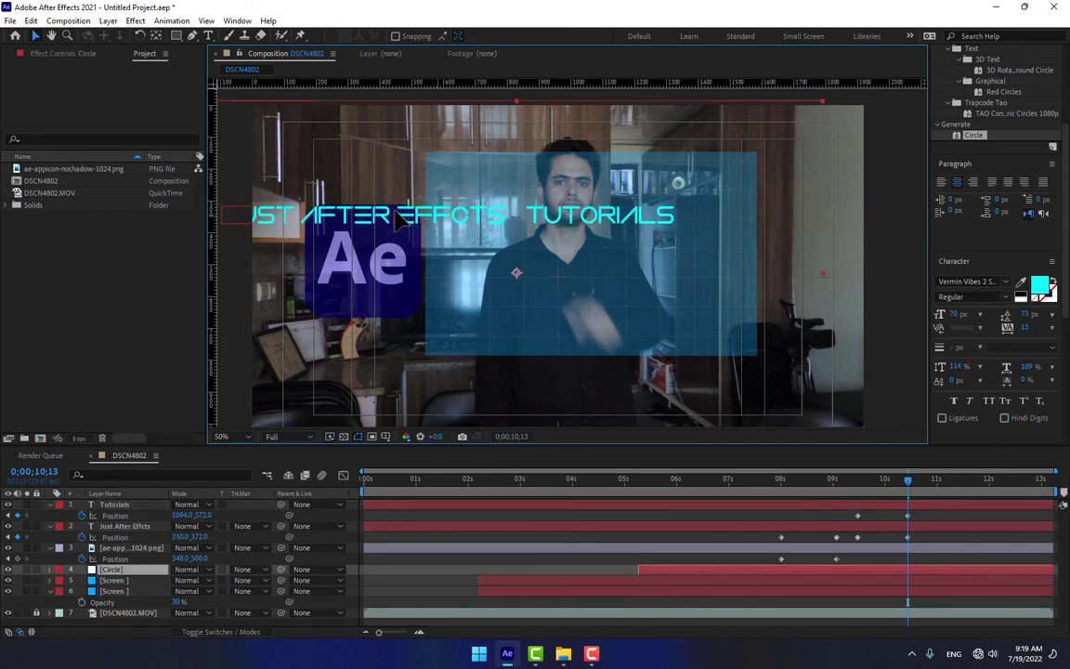
{"action": "left_click", "coordinate": [127, 526]}
{"action": "left_click_drag", "start_coordinate": [339, 228], "coordinate": [227, 223]}
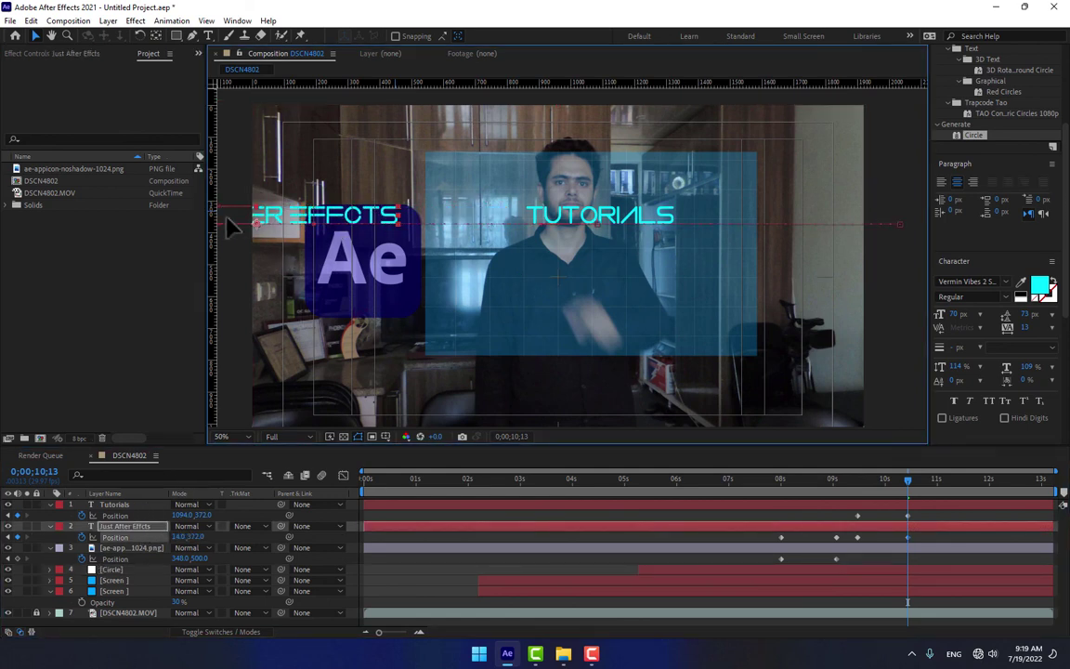
{"action": "left_click_drag", "start_coordinate": [826, 481], "coordinate": [918, 490]}
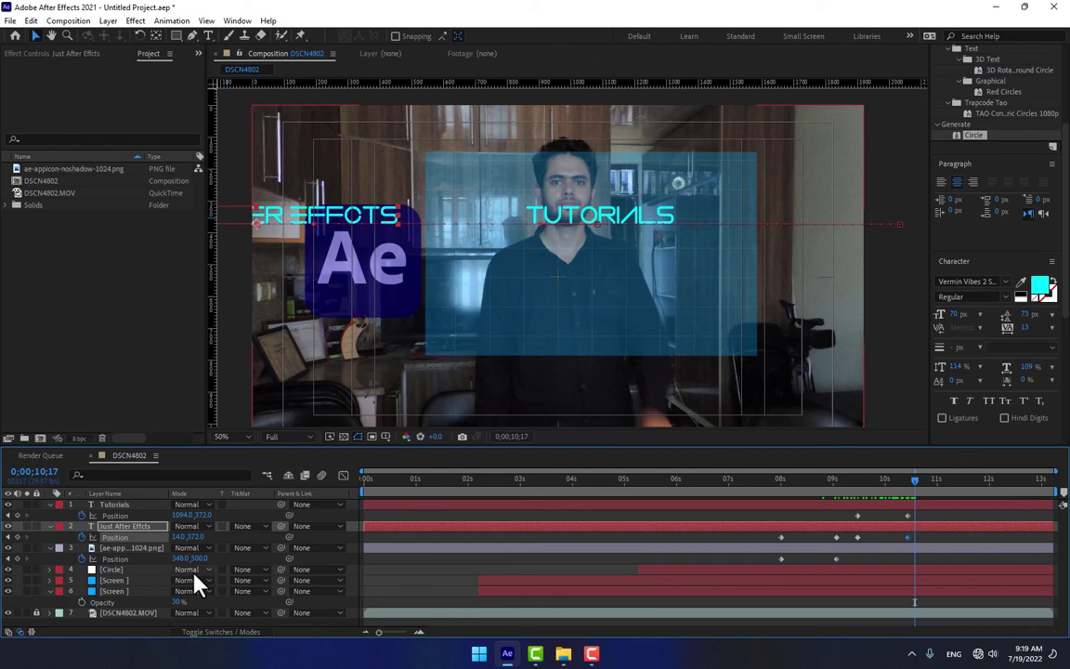
Precompose layers 1–6 into a new composition named 'Touch Screen'.
{"action": "left_click", "coordinate": [126, 590]}
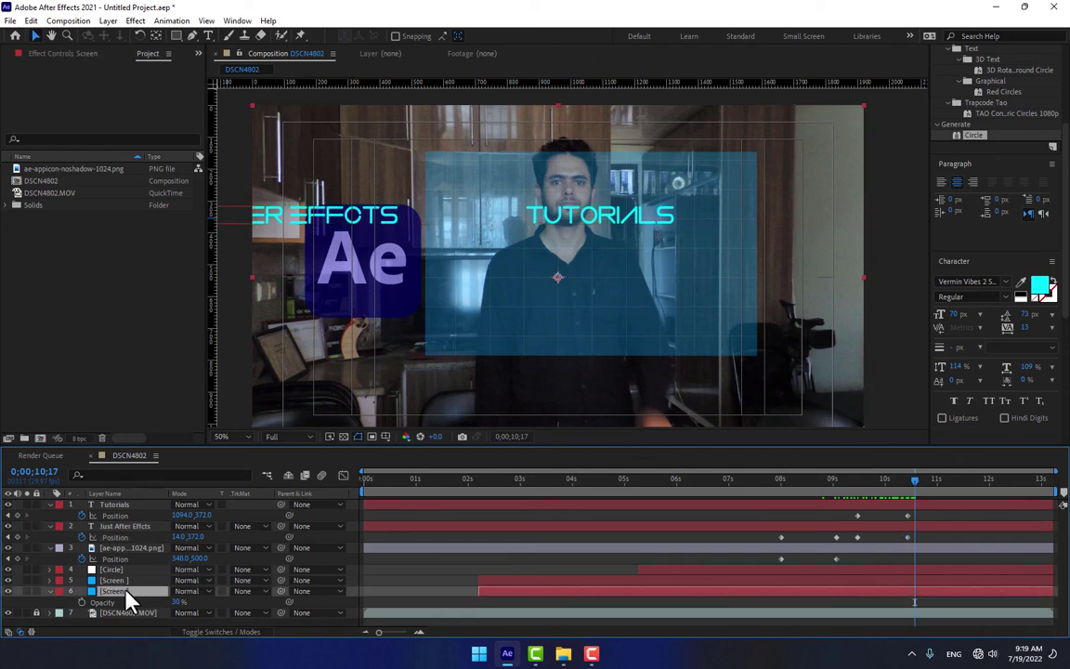
{"action": "left_click", "coordinate": [110, 504], "text": "shift"}
{"action": "right_click", "coordinate": [111, 505]}
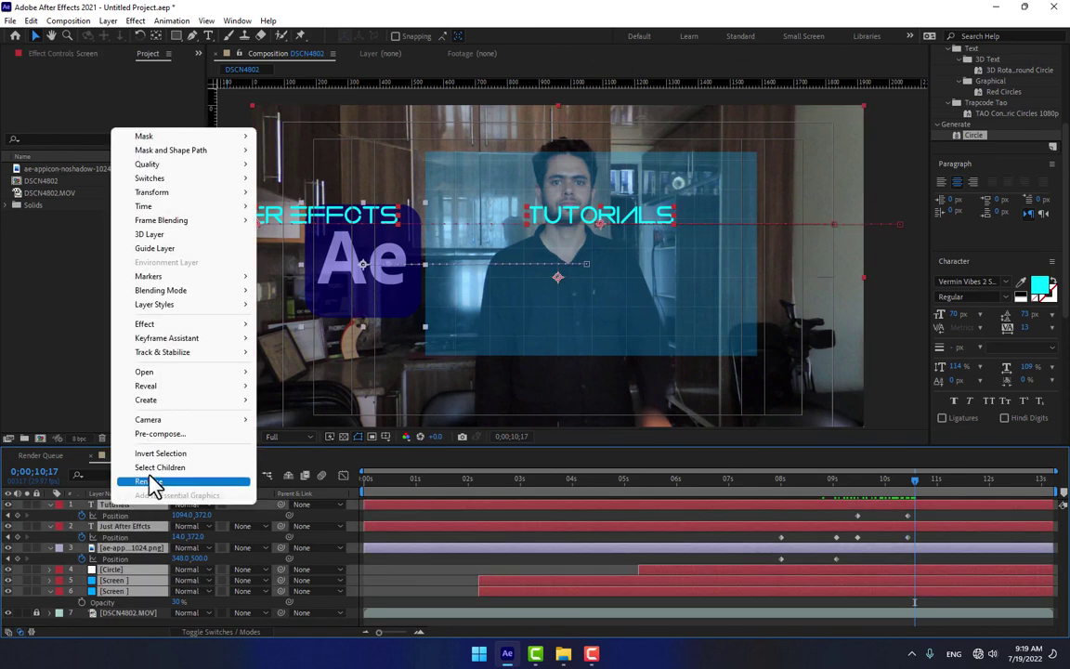
{"action": "left_click", "coordinate": [163, 434]}
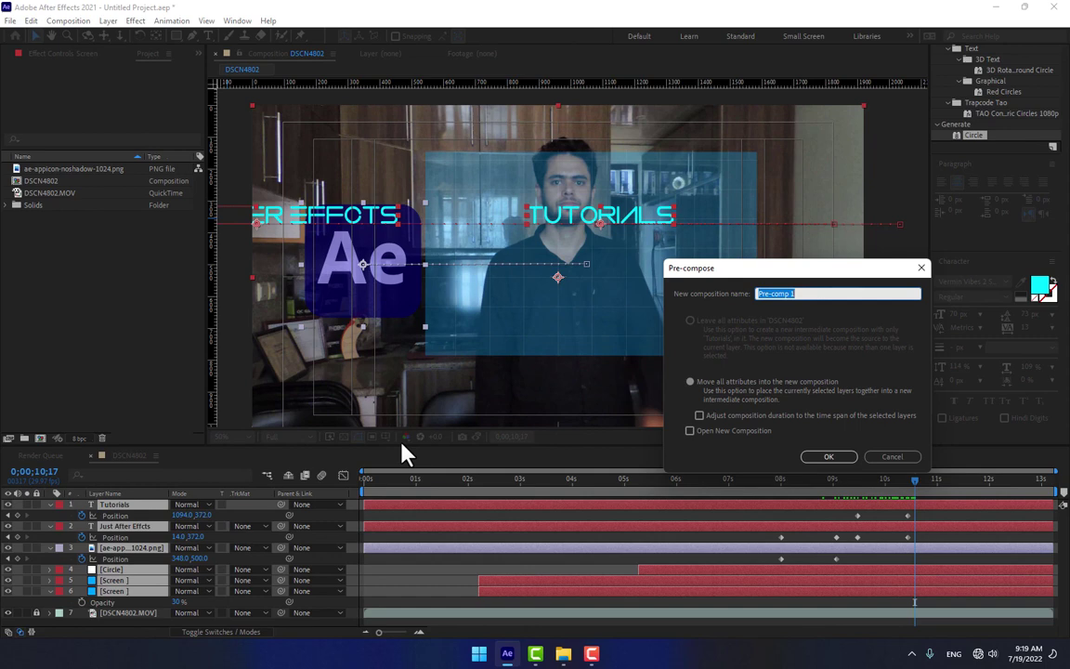
{"action": "type", "text": "Touch Screen"}
{"action": "key", "text": "Return"}
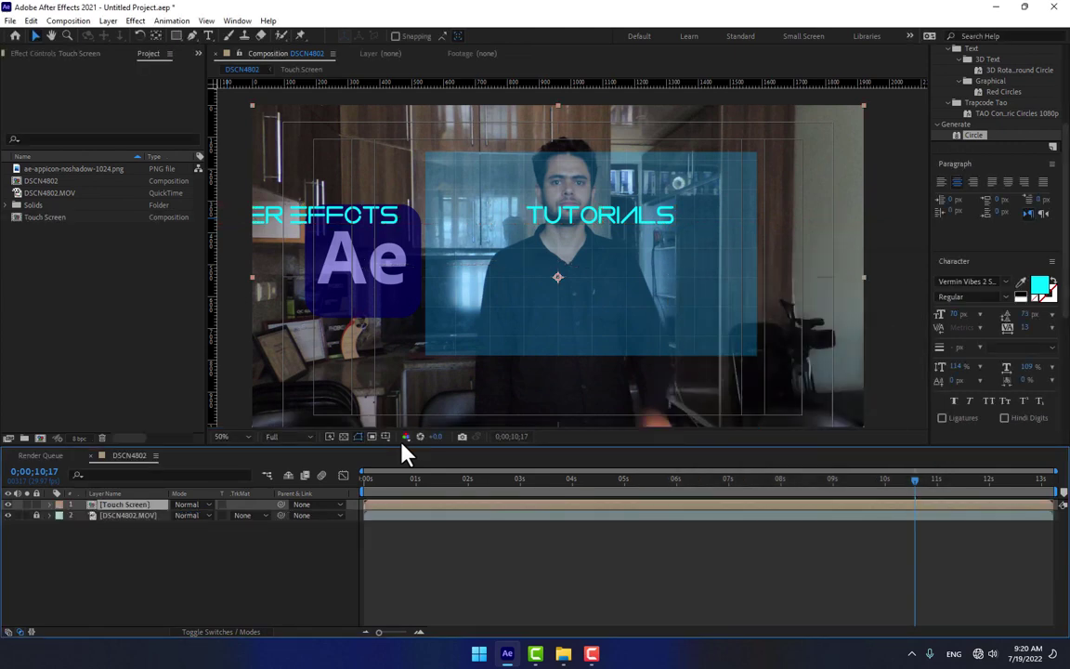
Draw a rectangular mask over the blue screen on the Touch Screen layer.
{"action": "left_click", "coordinate": [175, 37]}
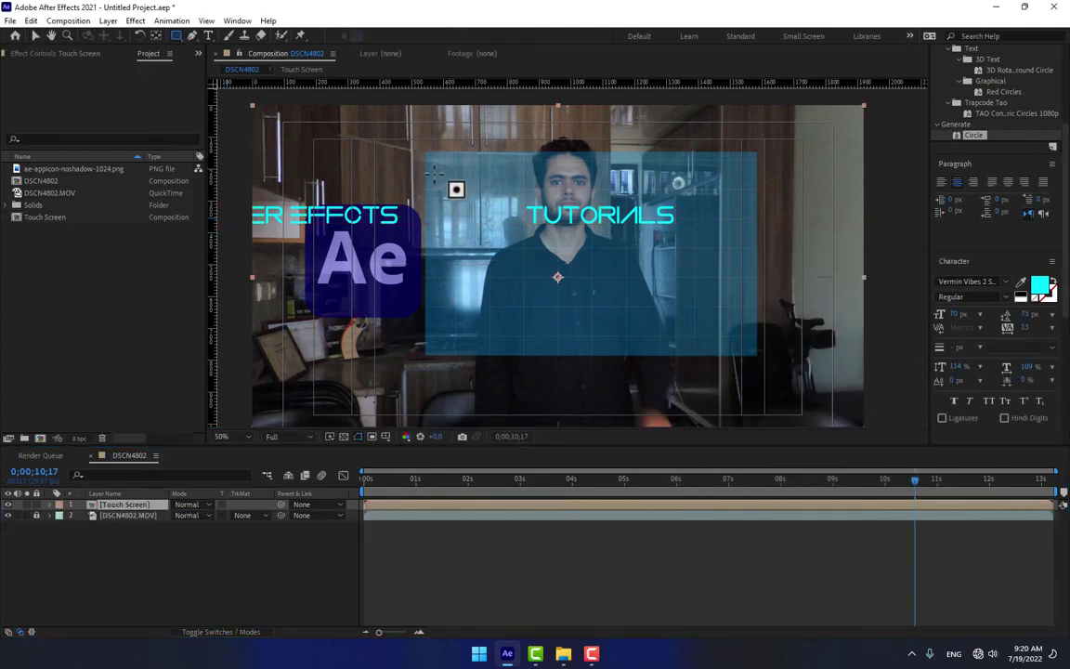
{"action": "mouse_move", "coordinate": [427, 150]}
{"action": "left_mouse_down"}
{"action": "mouse_move", "coordinate": [489, 215]}
{"action": "mouse_move", "coordinate": [758, 355]}
{"action": "left_mouse_up"}
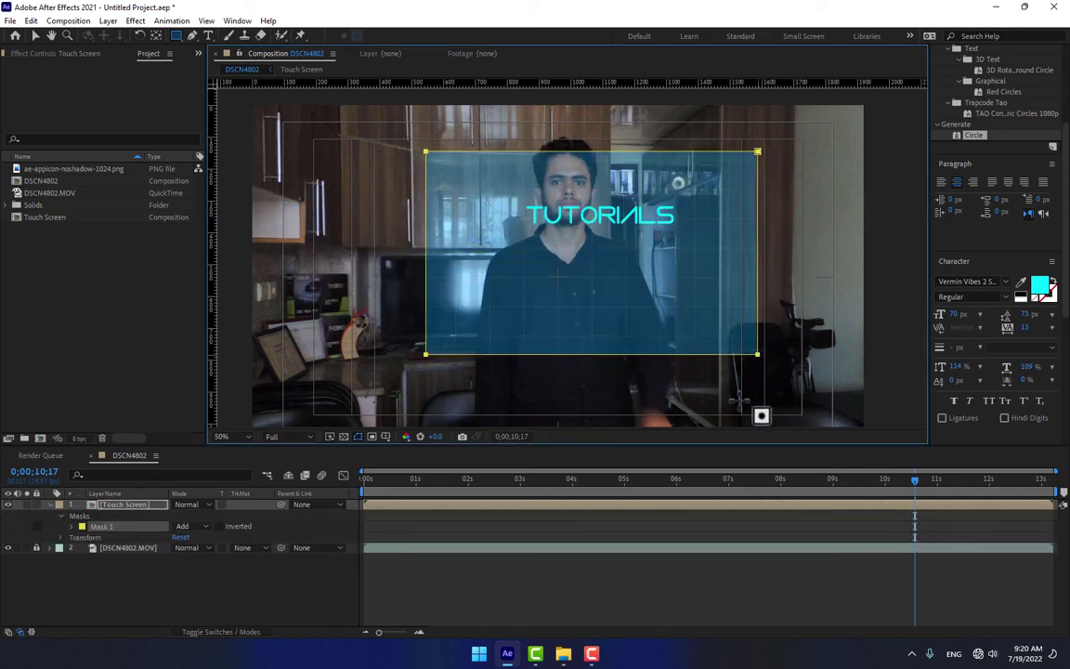
{"action": "left_click", "coordinate": [779, 603]}
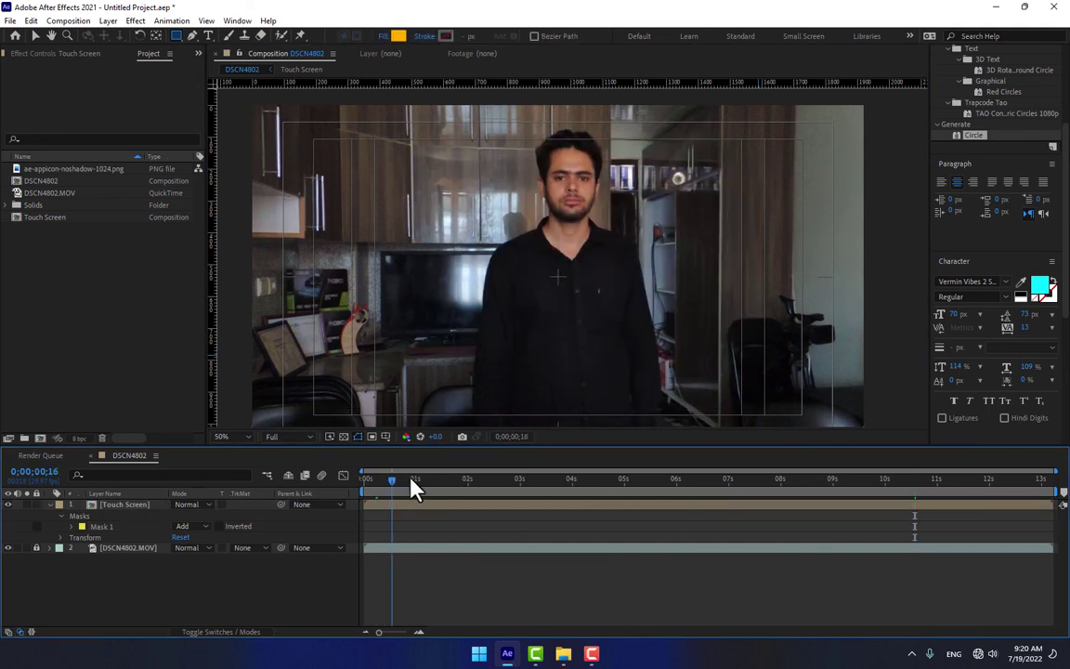